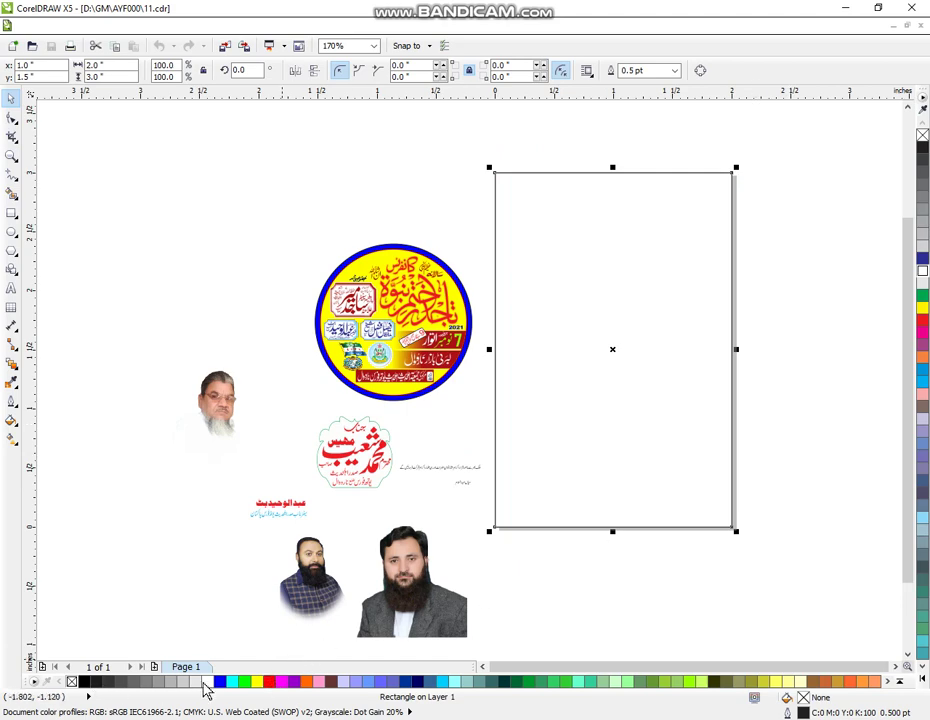
Step: Fill the page-sized rectangle with red (#FF0000)
{"action": "left_click", "coordinate": [255, 683]}
{"action": "left_click", "coordinate": [629, 616]}
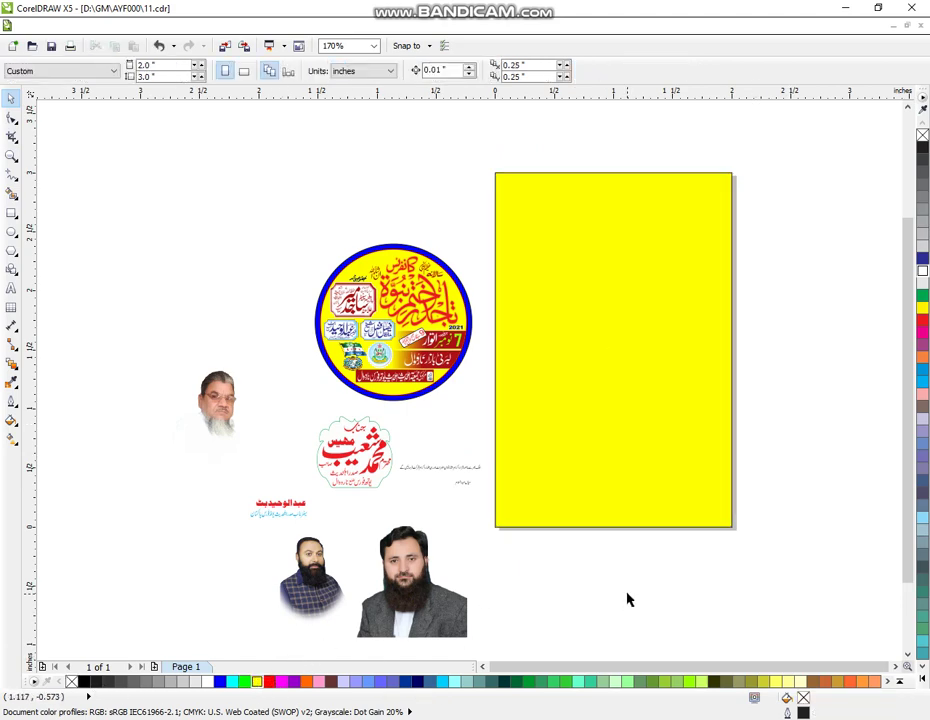
{"action": "left_click", "coordinate": [616, 497]}
{"action": "left_click", "coordinate": [270, 682]}
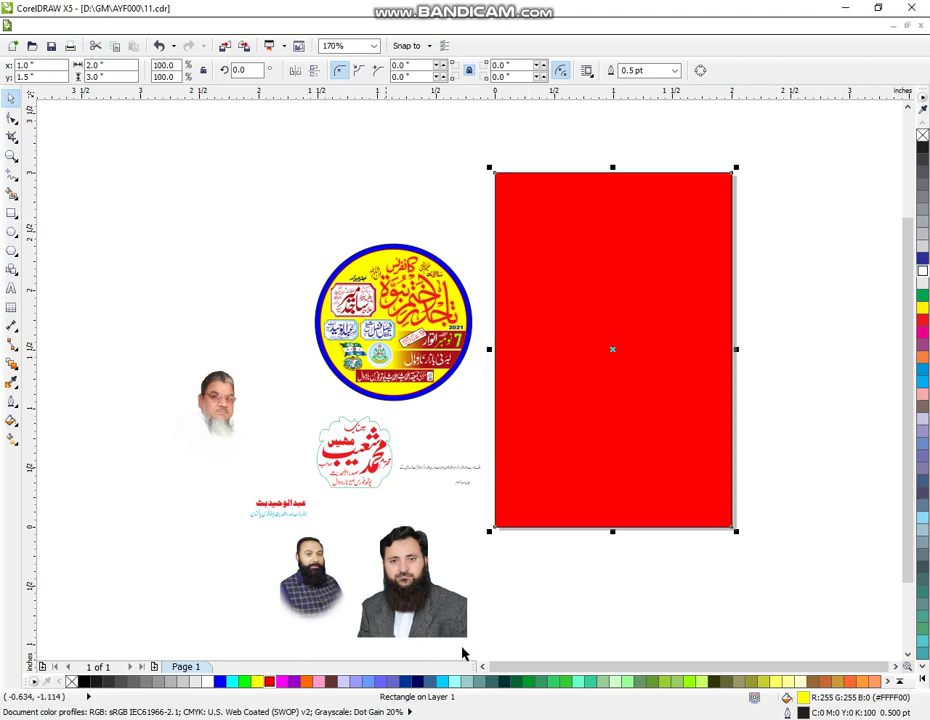
{"action": "left_click", "coordinate": [606, 577]}
Step: Create a centred, scaled-down copy of the red rectangle inside it, about 1.87 × 2.80 inches
{"action": "left_click", "coordinate": [633, 473]}
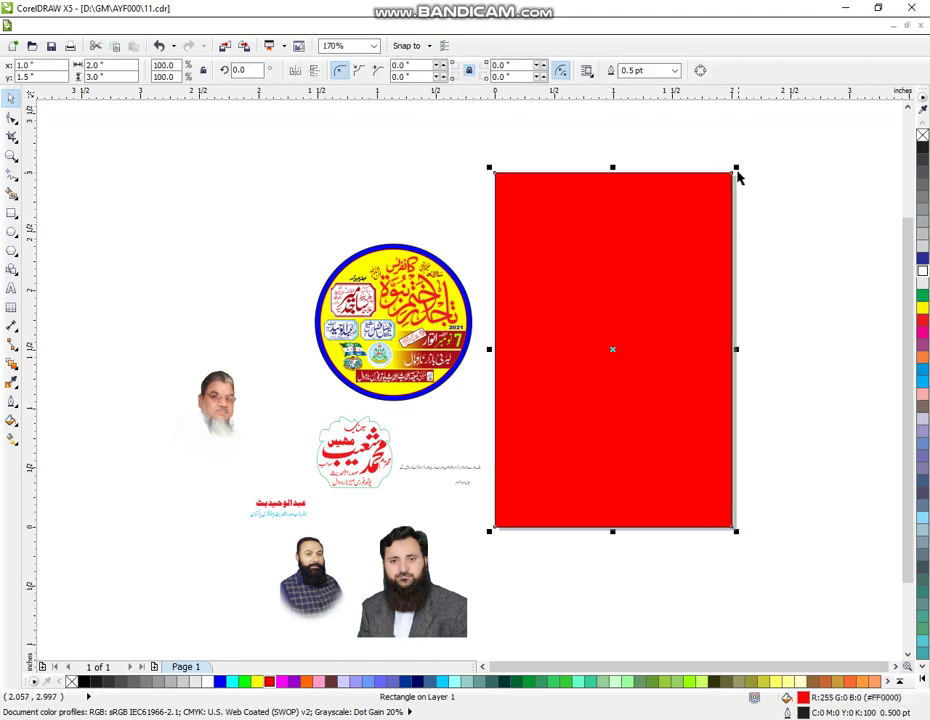
{"action": "left_click_drag", "start_coordinate": [737, 169], "coordinate": [739, 189]}
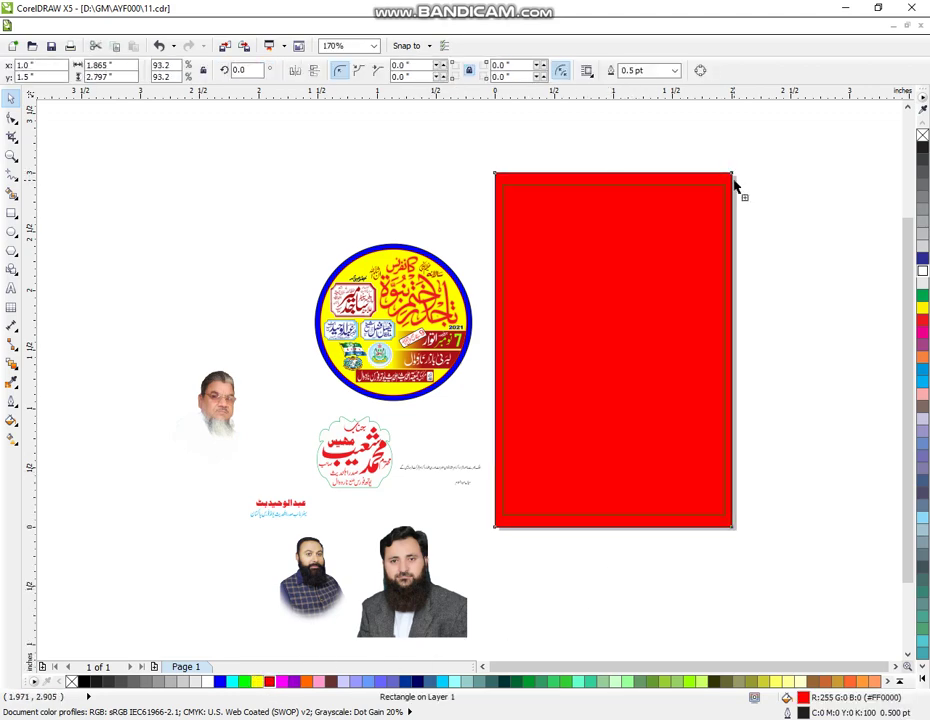
{"action": "left_click", "coordinate": [843, 249]}
Step: Fill the inner rectangle with dark brown (#663300) and give it a light green (#99FF99) outline
{"action": "left_click", "coordinate": [683, 328]}
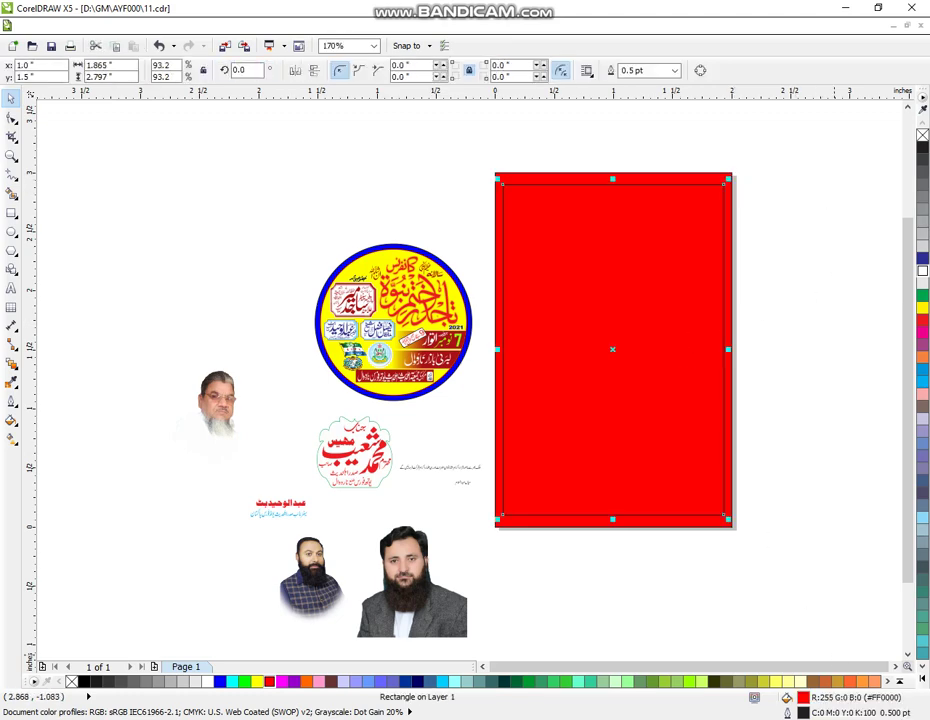
{"action": "left_click", "coordinate": [899, 681]}
{"action": "left_click", "coordinate": [897, 666]}
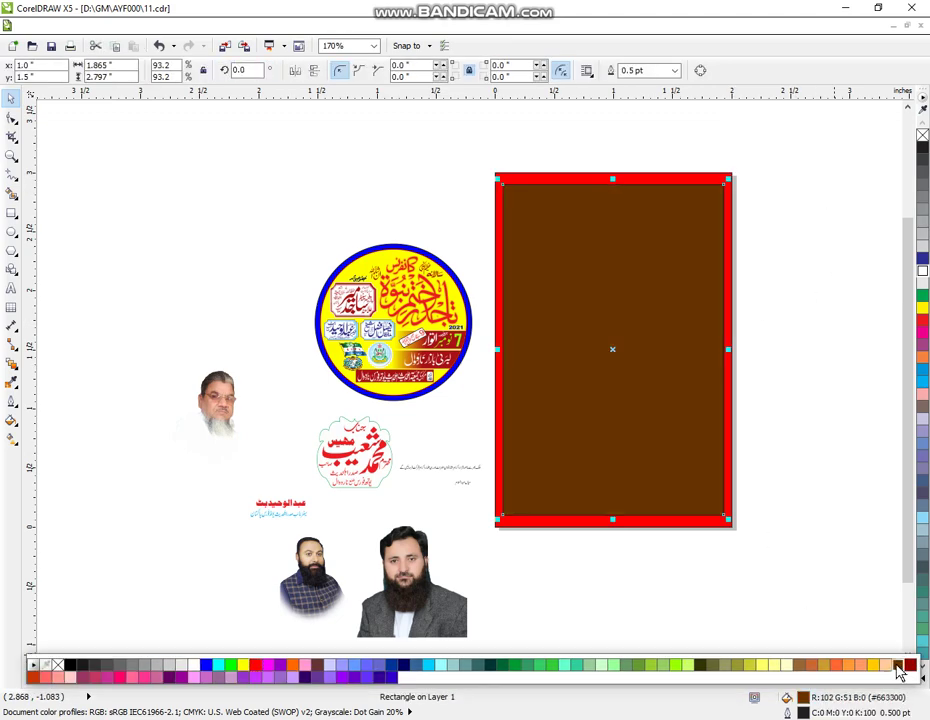
{"action": "left_click", "coordinate": [629, 617]}
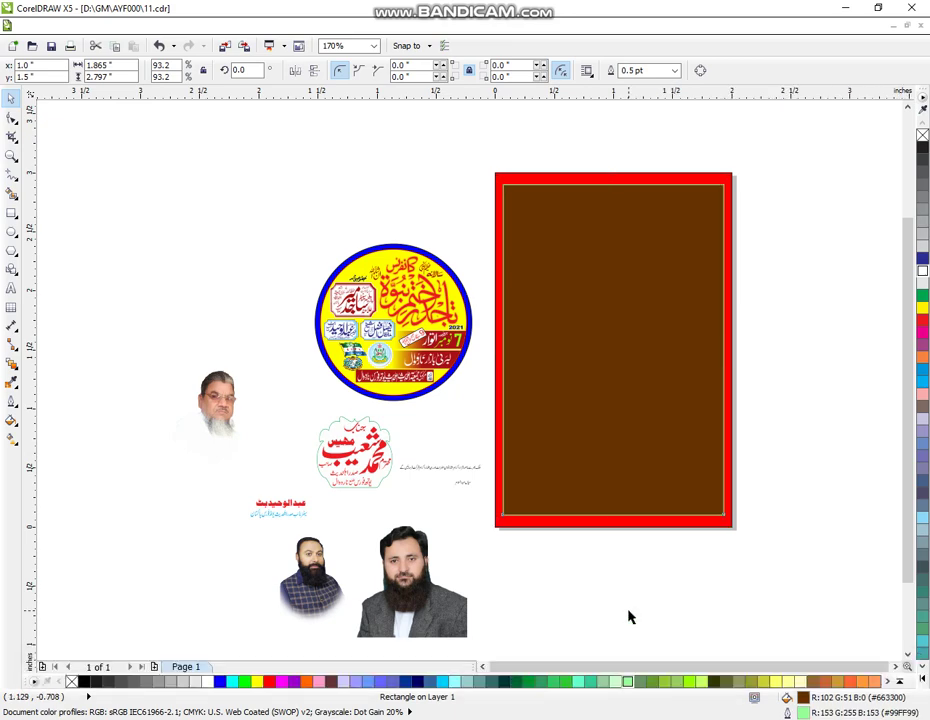
Step: Ungroup the round yellow badge so its individual elements can be moved separately
{"action": "left_click", "coordinate": [11, 155]}
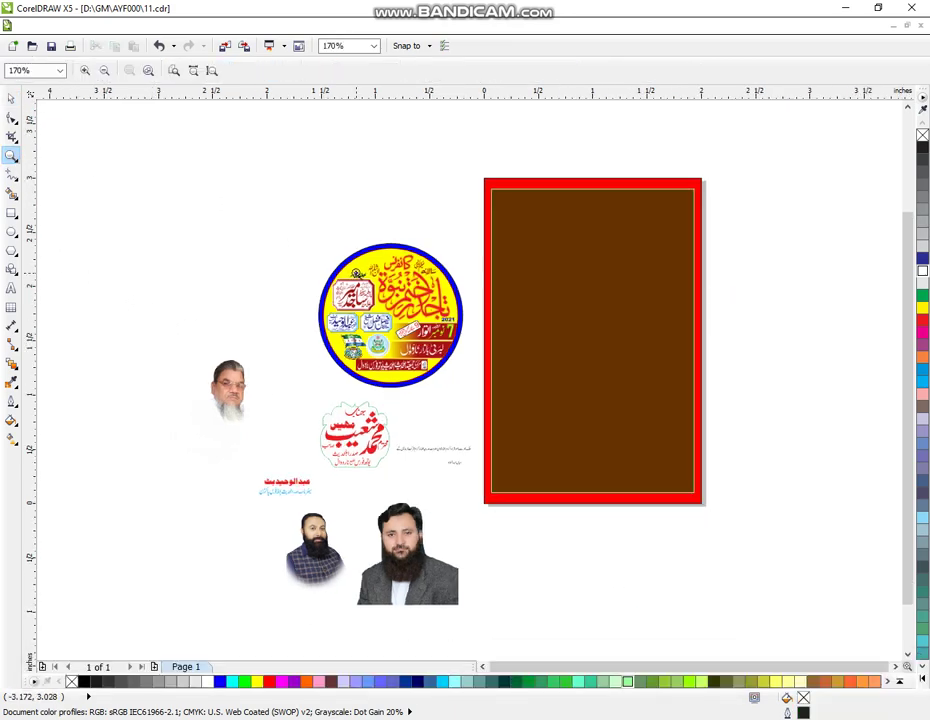
{"action": "left_click_drag", "start_coordinate": [178, 110], "coordinate": [797, 631]}
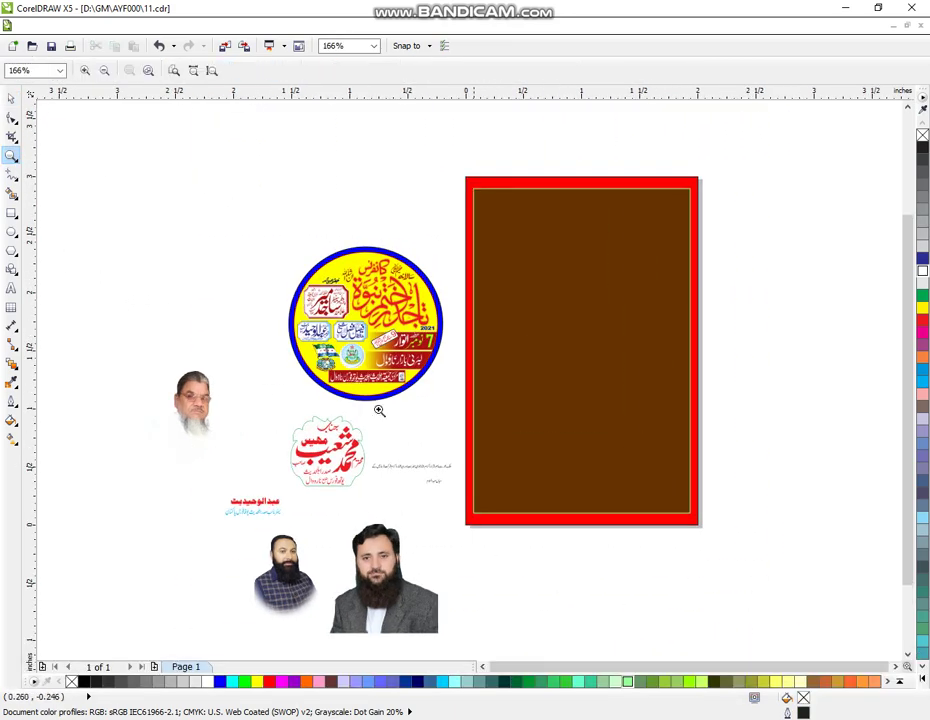
{"action": "left_click_drag", "start_coordinate": [143, 131], "coordinate": [691, 614]}
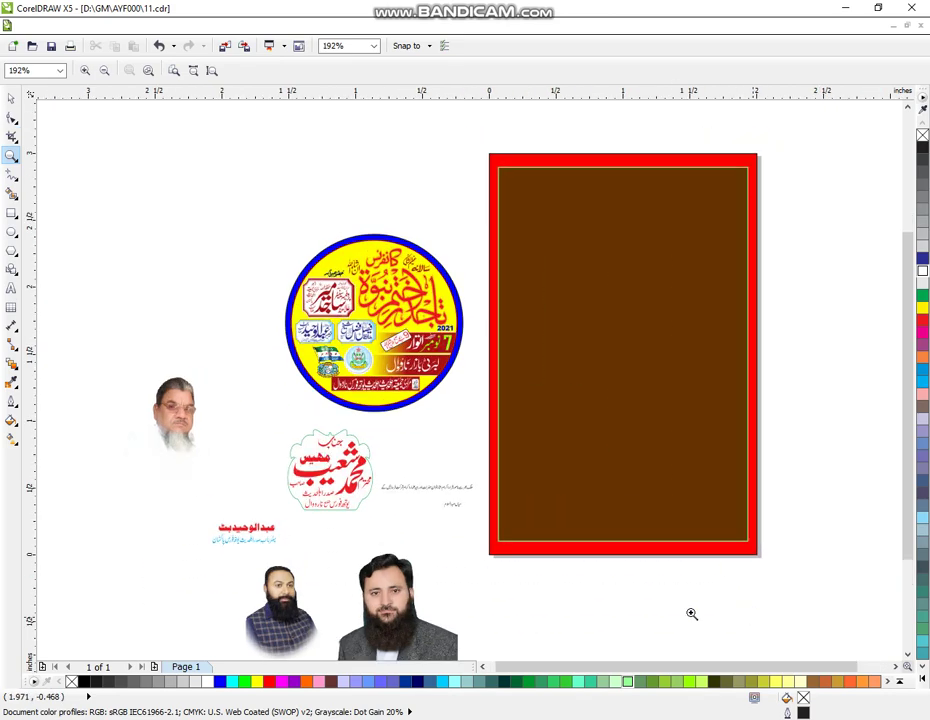
{"action": "left_click", "coordinate": [11, 98]}
{"action": "left_click", "coordinate": [352, 280]}
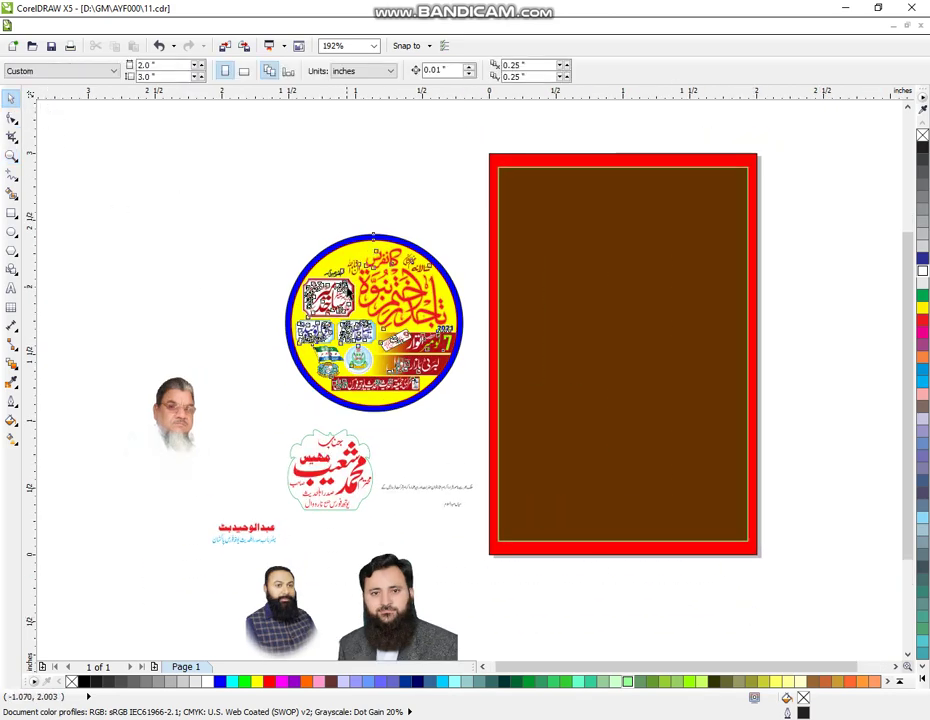
{"action": "key", "text": "ctrl+u"}
{"action": "left_click", "coordinate": [284, 189]}
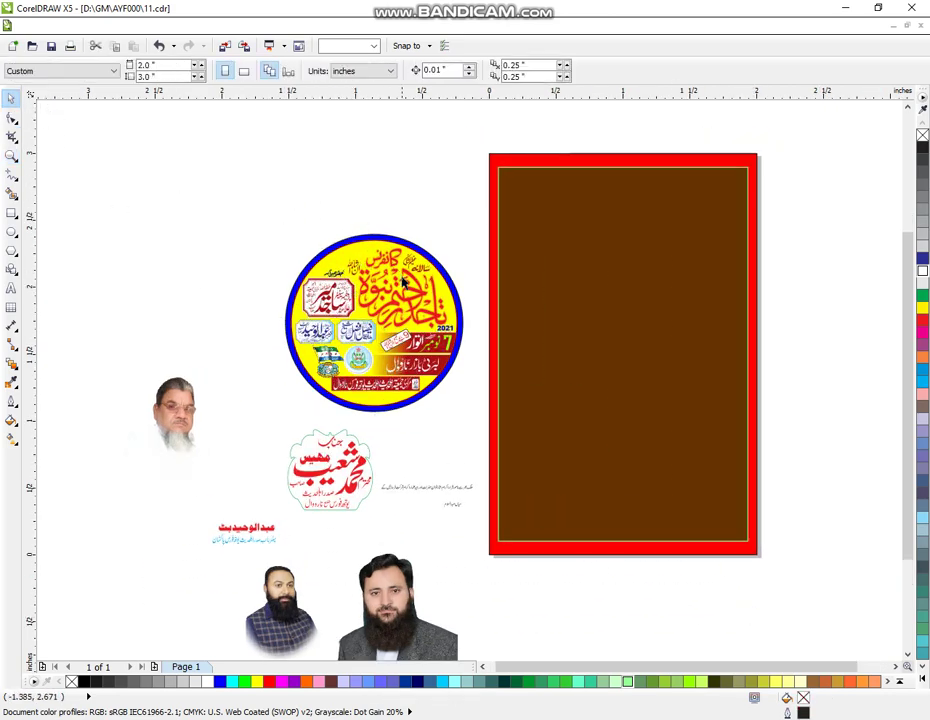
Step: Move the large red calligraphy title from the badge to the card's upper right and enlarge it to about 1.06 × 0.97 inches
{"action": "left_click_drag", "start_coordinate": [408, 297], "coordinate": [683, 273]}
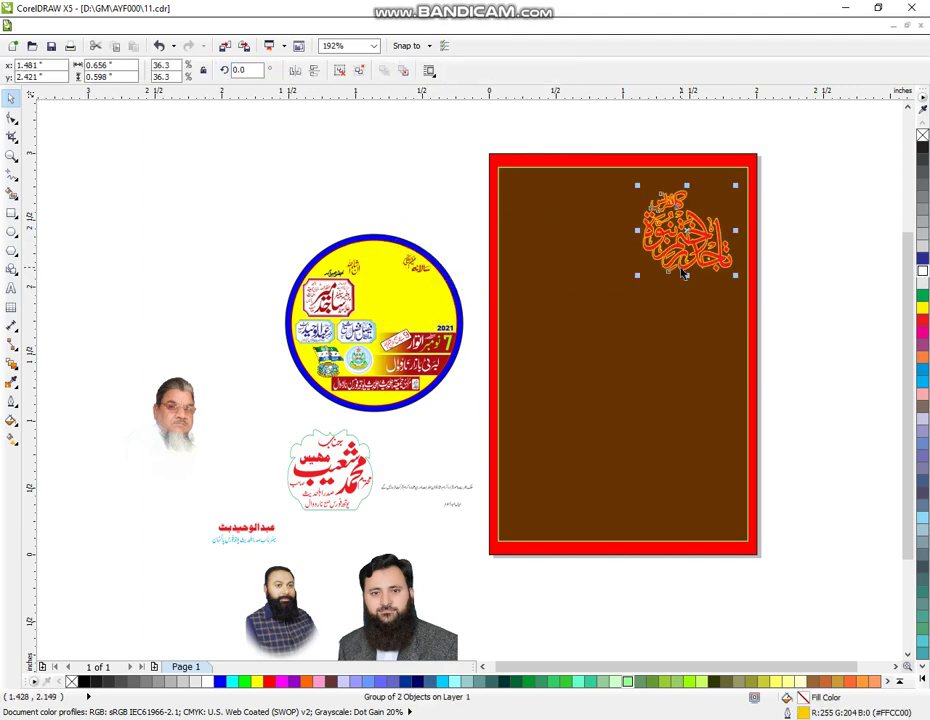
{"action": "left_click_drag", "start_coordinate": [745, 187], "coordinate": [760, 158]}
{"action": "left_click_drag", "start_coordinate": [616, 296], "coordinate": [608, 303]}
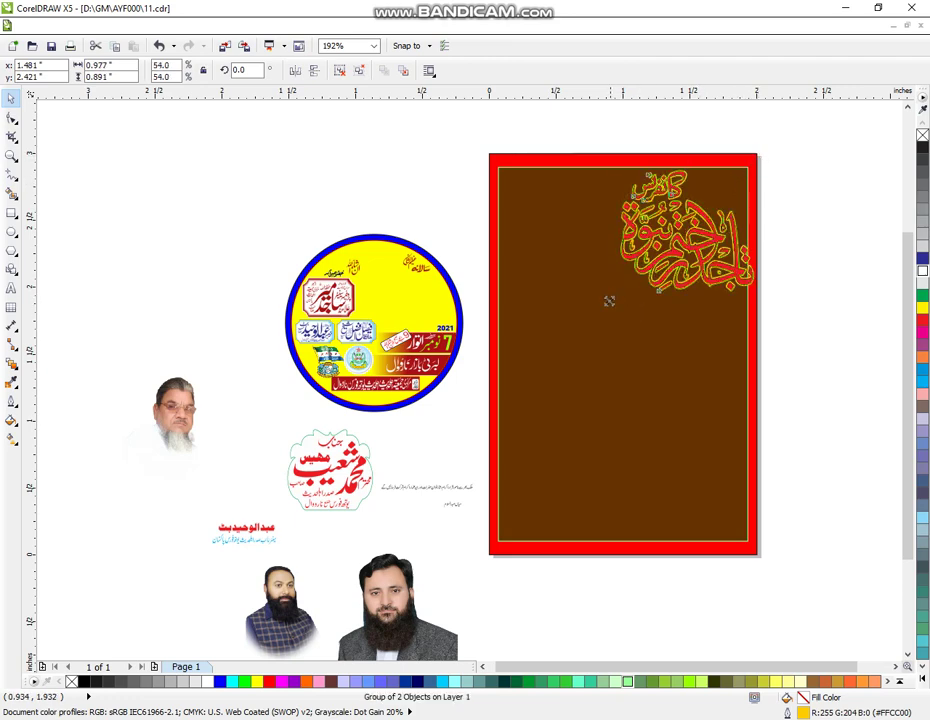
{"action": "left_click_drag", "start_coordinate": [686, 254], "coordinate": [670, 267]}
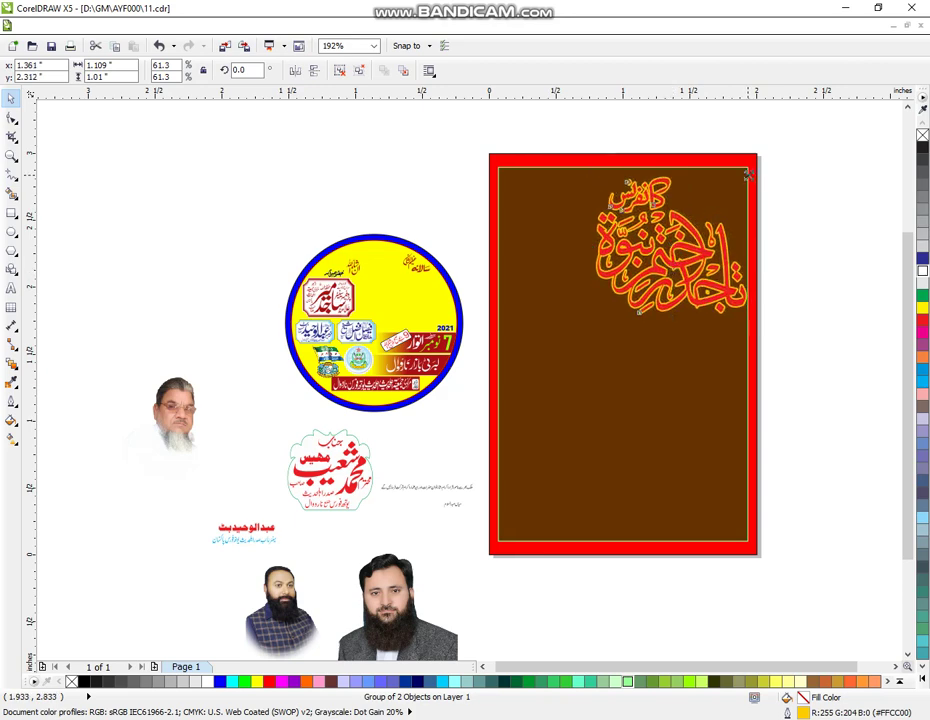
{"action": "left_click_drag", "start_coordinate": [748, 174], "coordinate": [742, 183]}
{"action": "left_click", "coordinate": [781, 197]}
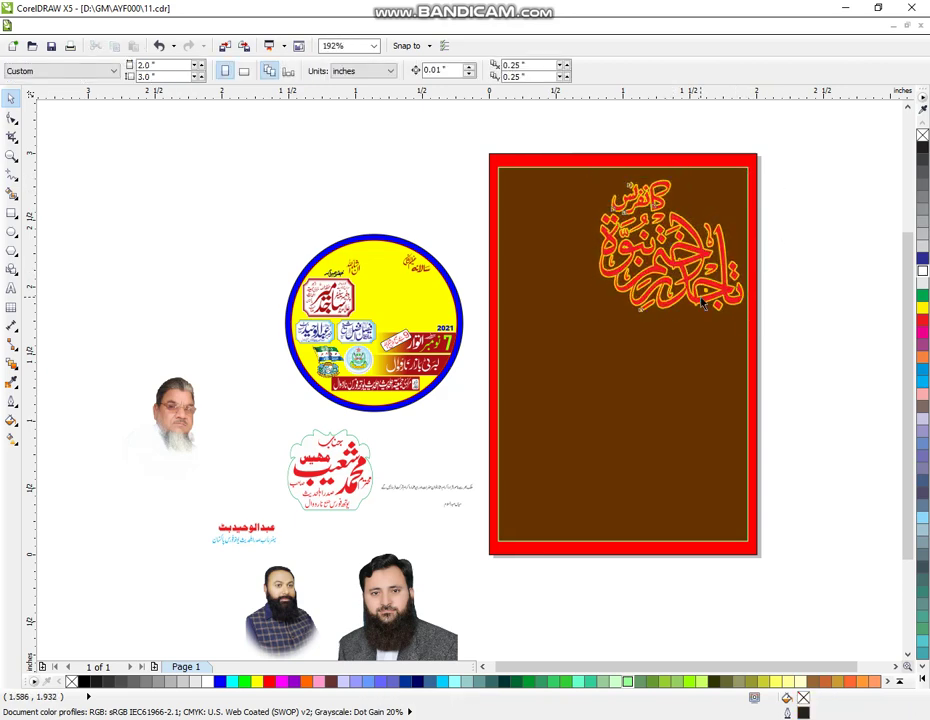
Step: Fill the calligraphy title with yellow (#FFFF00) and remove its outline
{"action": "left_click", "coordinate": [702, 302]}
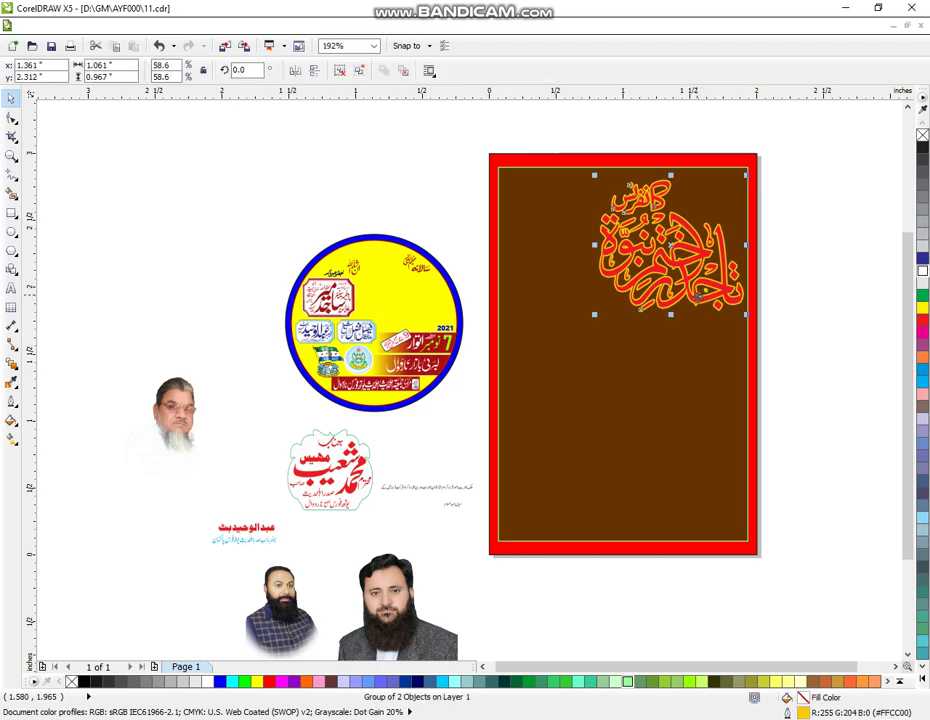
{"action": "left_click", "coordinate": [258, 683]}
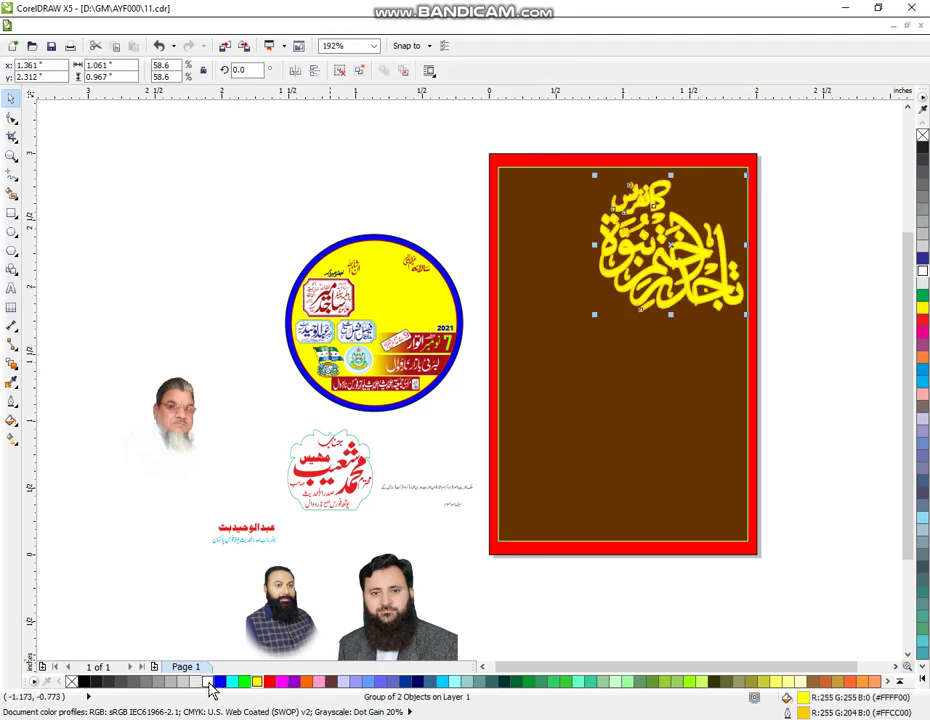
{"action": "left_click", "coordinate": [863, 170]}
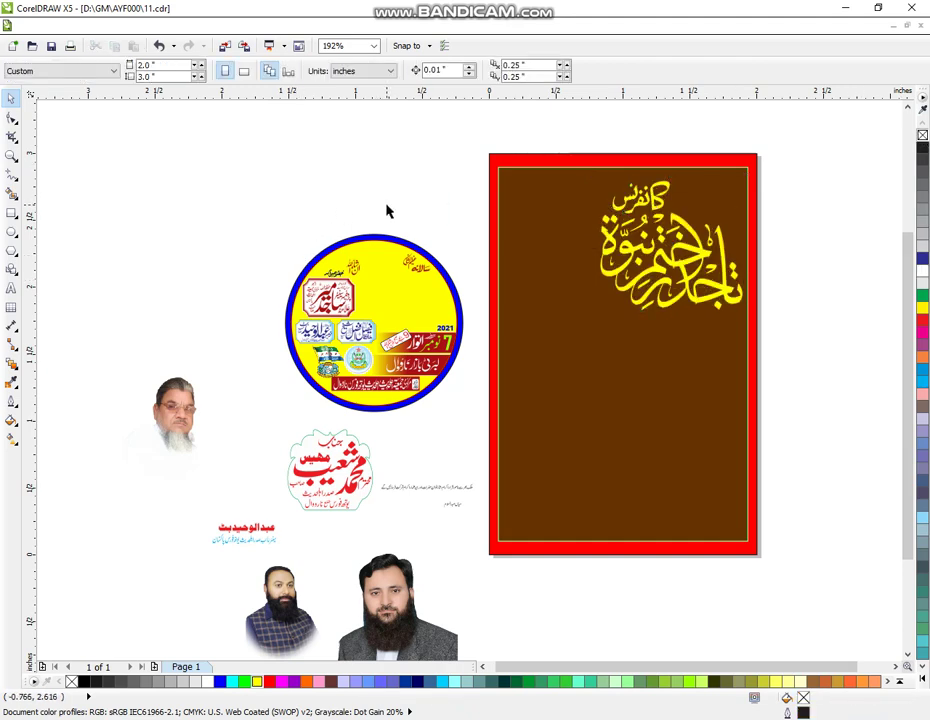
Step: Move the two small caption words from the badge's upper right to above the title's right end and fill them white
{"action": "left_click_drag", "start_coordinate": [387, 206], "coordinate": [473, 297]}
{"action": "left_click_drag", "start_coordinate": [415, 262], "coordinate": [710, 195]}
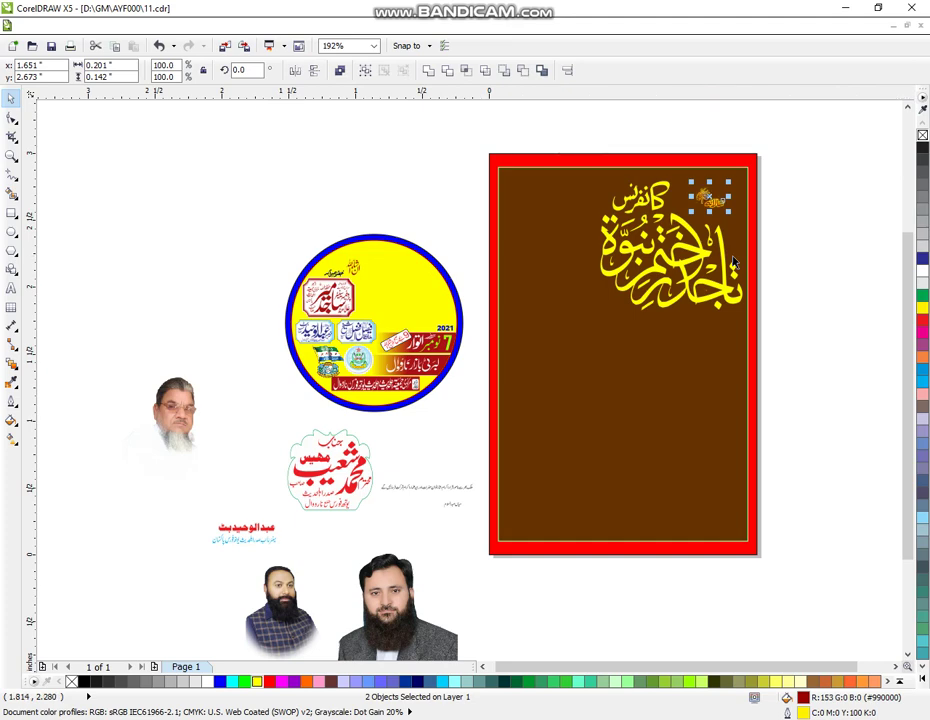
{"action": "left_click", "coordinate": [923, 272]}
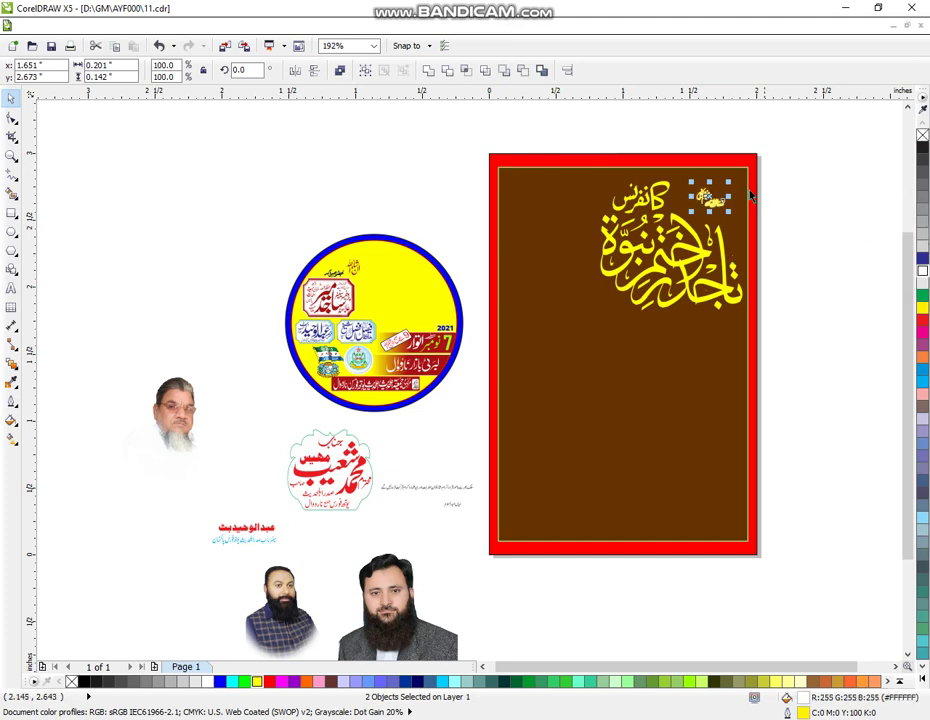
Step: Remove the outline from the two white caption words and enlarge them to about 0.42 × 0.30 inches
{"action": "left_click_drag", "start_coordinate": [731, 182], "coordinate": [738, 176]}
{"action": "left_click", "coordinate": [853, 172]}
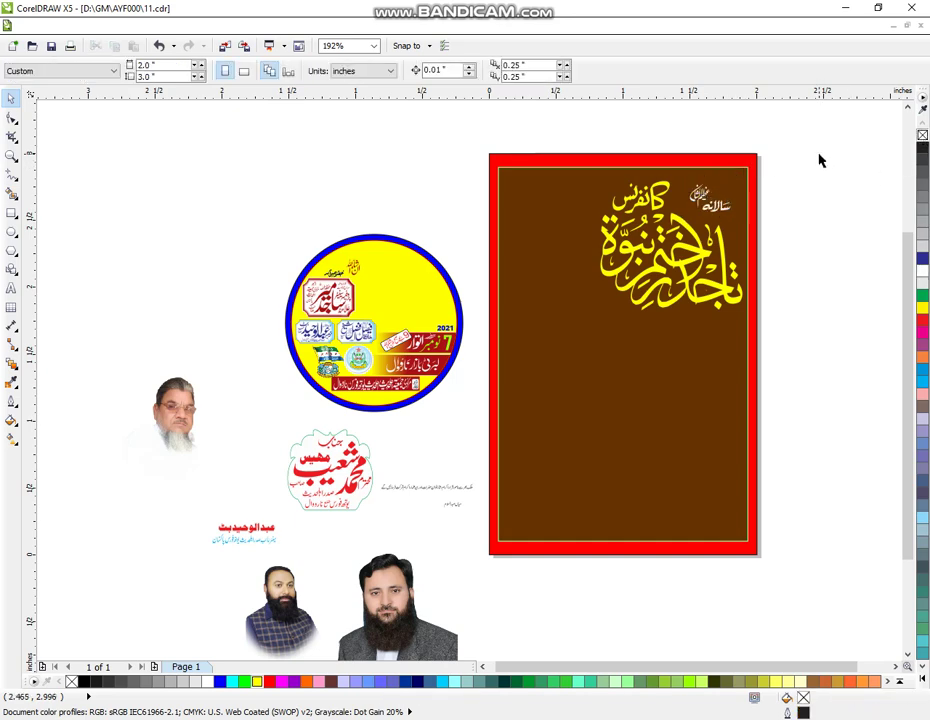
{"action": "left_click_drag", "start_coordinate": [694, 218], "coordinate": [680, 222]}
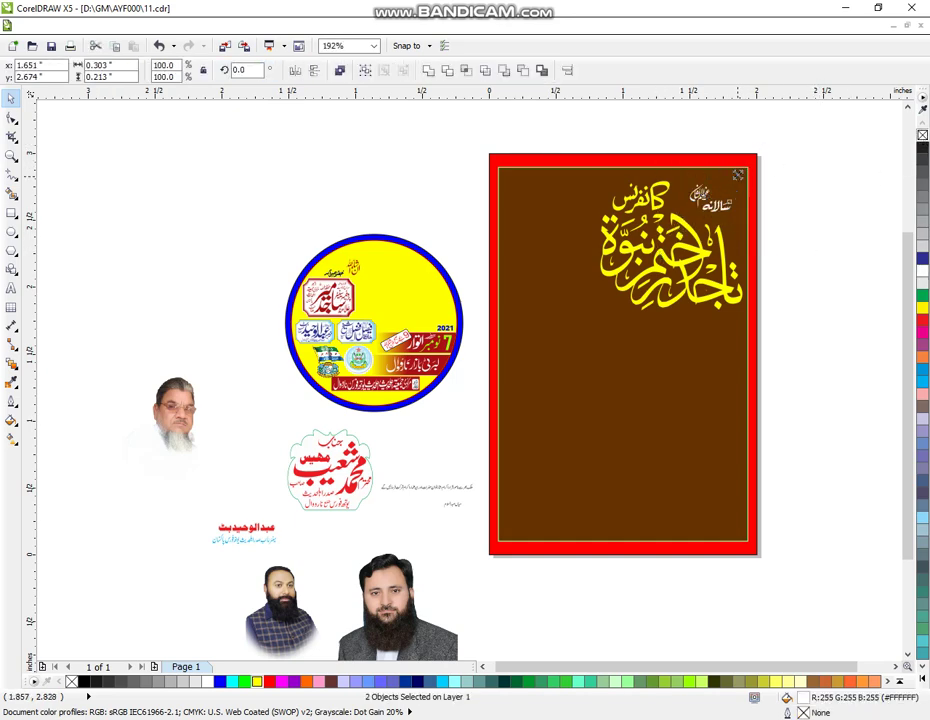
{"action": "left_click_drag", "start_coordinate": [738, 175], "coordinate": [744, 169]}
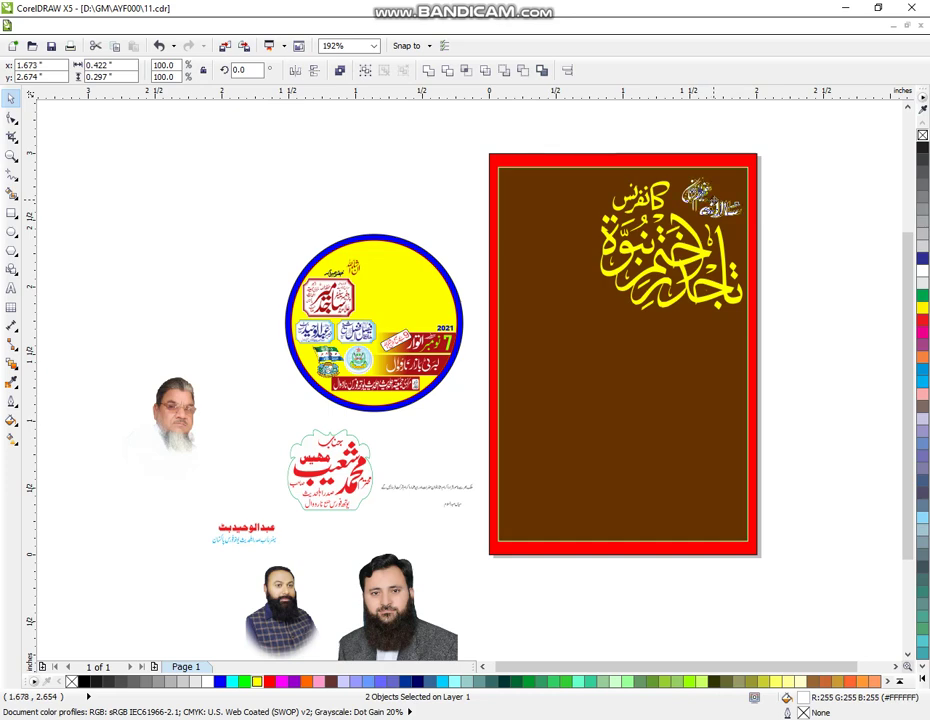
{"action": "left_click", "coordinate": [785, 224]}
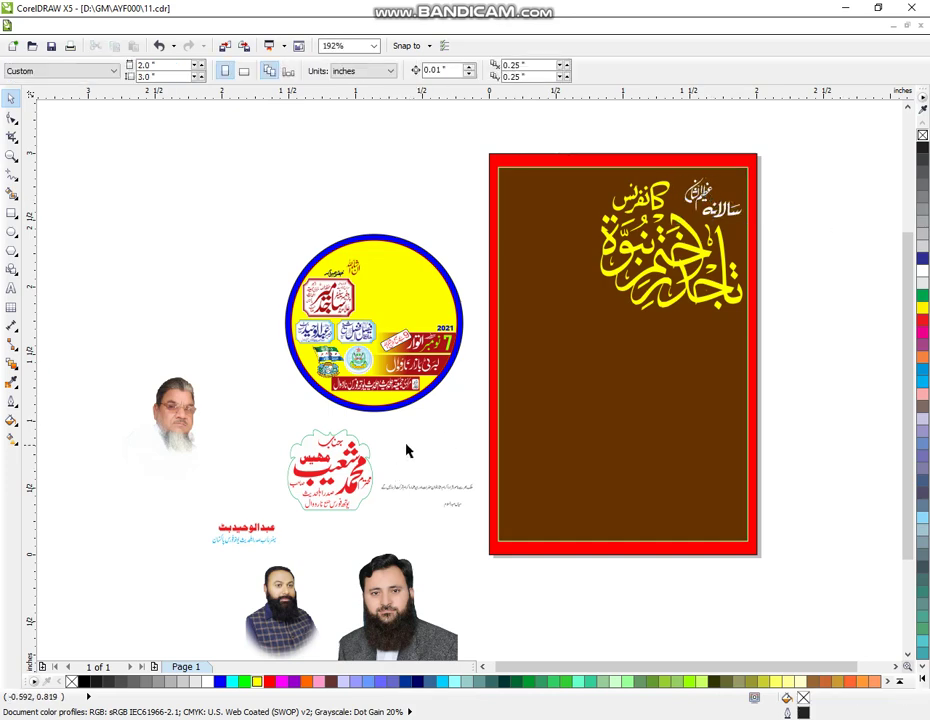
Step: Move the small dark red calligraphy from the badge to the title's upper left, enlarge it to about 0.17 × 0.21 inches and fill it white
{"action": "left_click", "coordinate": [357, 265]}
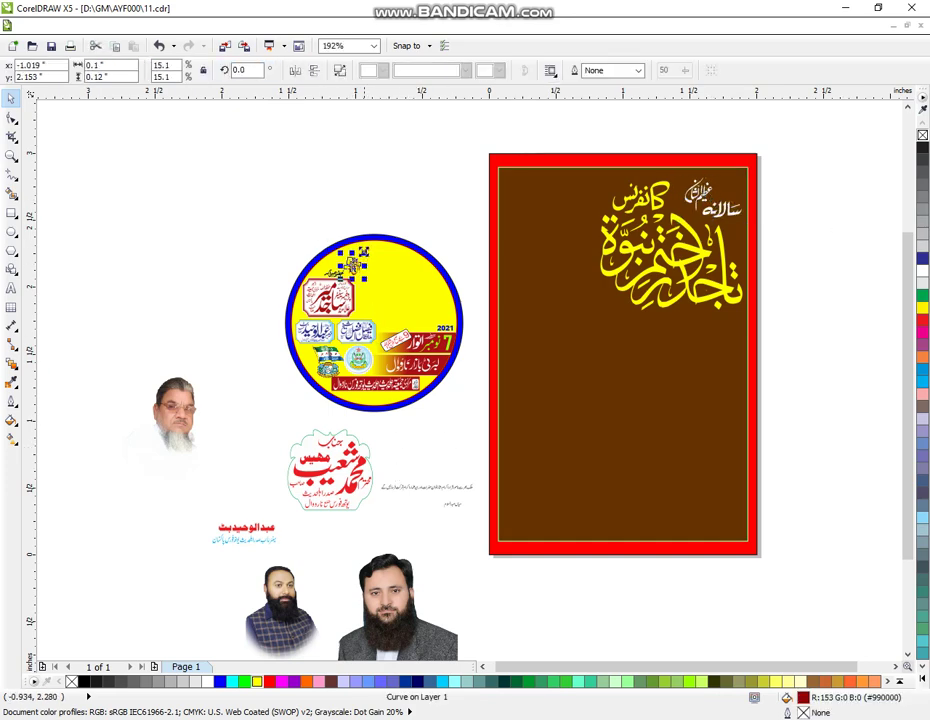
{"action": "left_click_drag", "start_coordinate": [364, 254], "coordinate": [606, 192]}
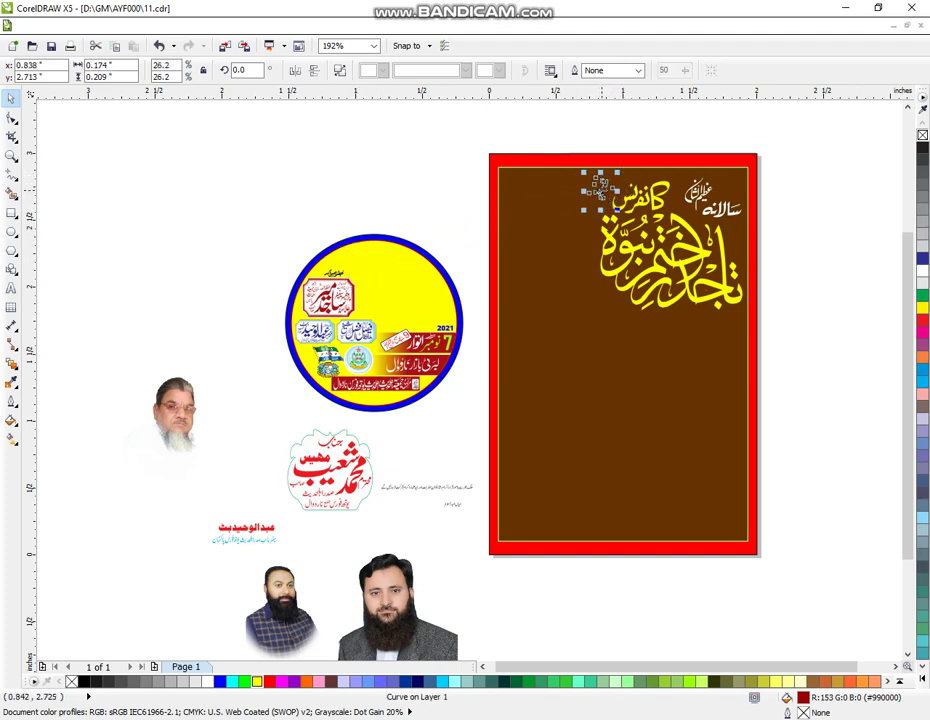
{"action": "left_click", "coordinate": [924, 278]}
{"action": "key", "text": "Escape"}
Step: Place the portrait with the checked clothing in the card's upper-left corner, enlarged to about 0.85 × 1.09 inches
{"action": "left_click", "coordinate": [284, 614]}
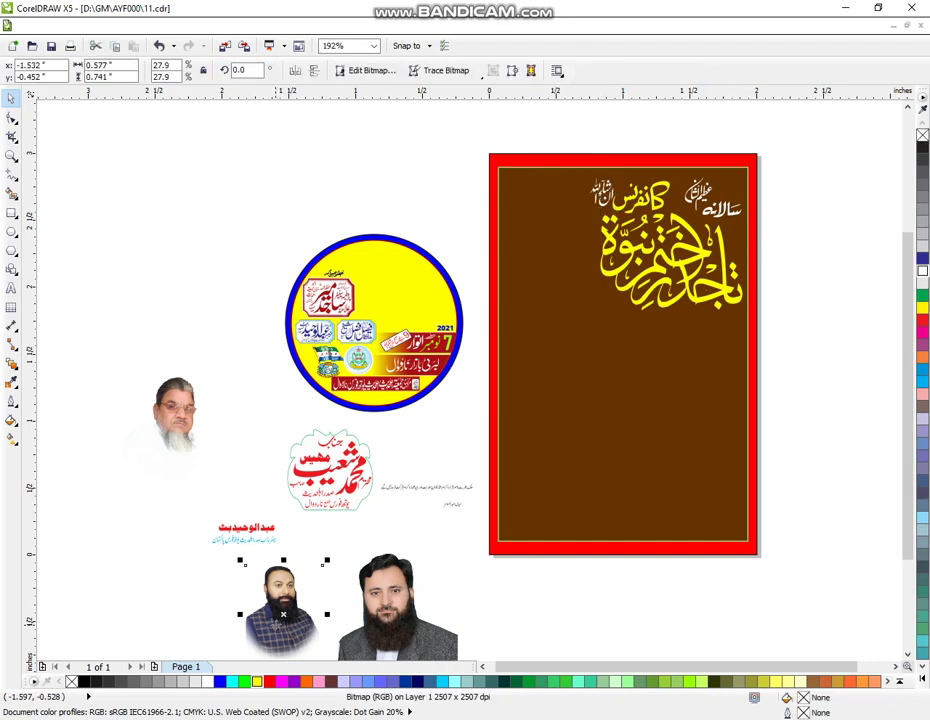
{"action": "left_click_drag", "start_coordinate": [284, 614], "coordinate": [549, 241]}
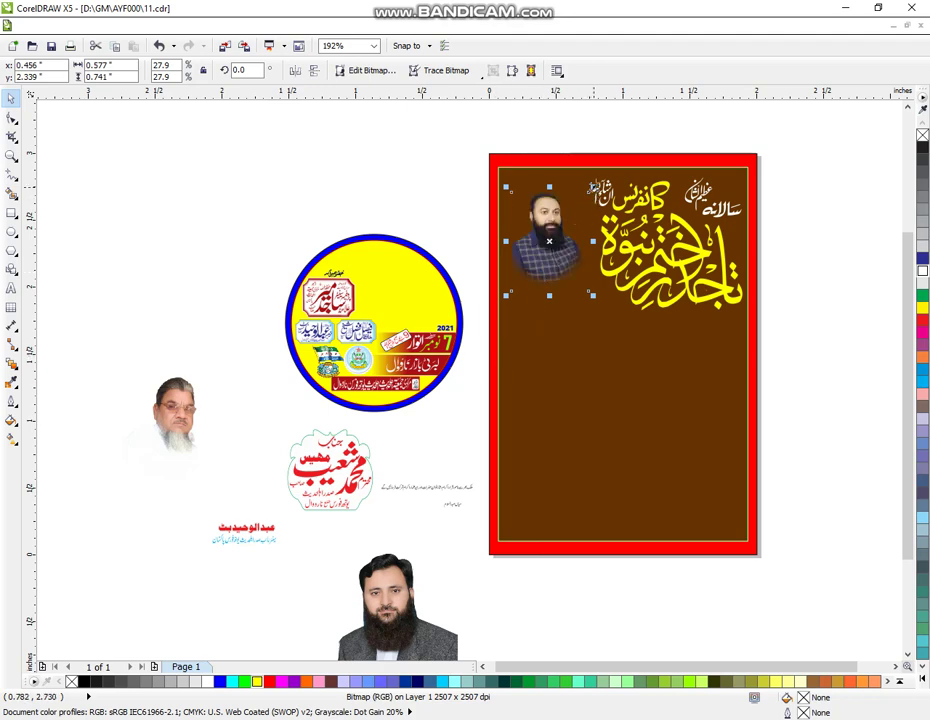
{"action": "left_click_drag", "start_coordinate": [593, 187], "coordinate": [611, 163]}
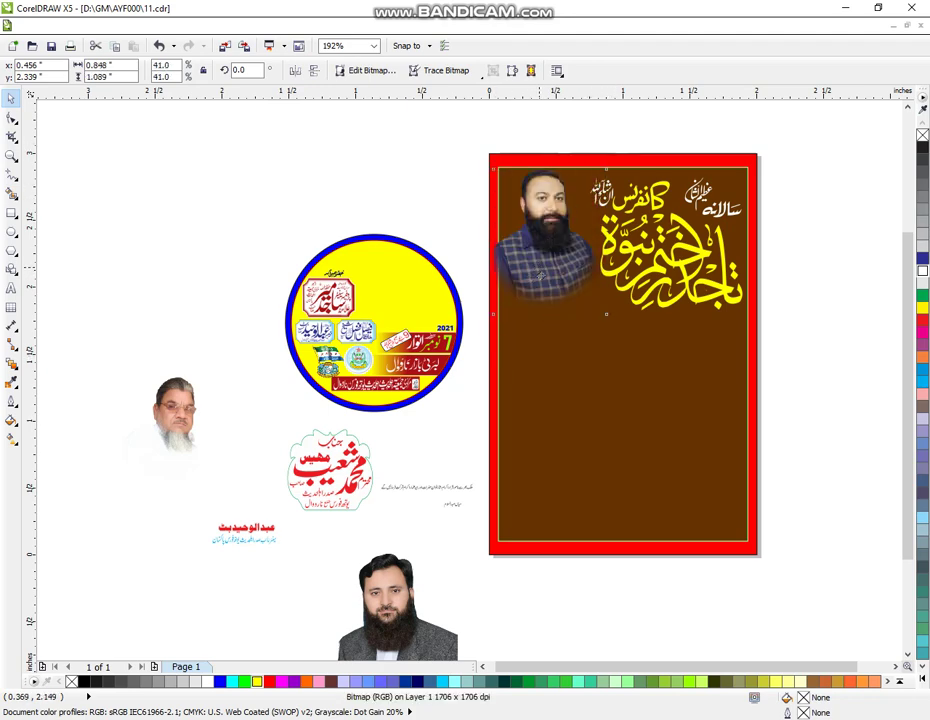
{"action": "mouse_move", "coordinate": [540, 267]}
{"action": "left_mouse_down"}
{"action": "mouse_move", "coordinate": [543, 277]}
{"action": "mouse_move", "coordinate": [547, 269]}
{"action": "left_mouse_up"}
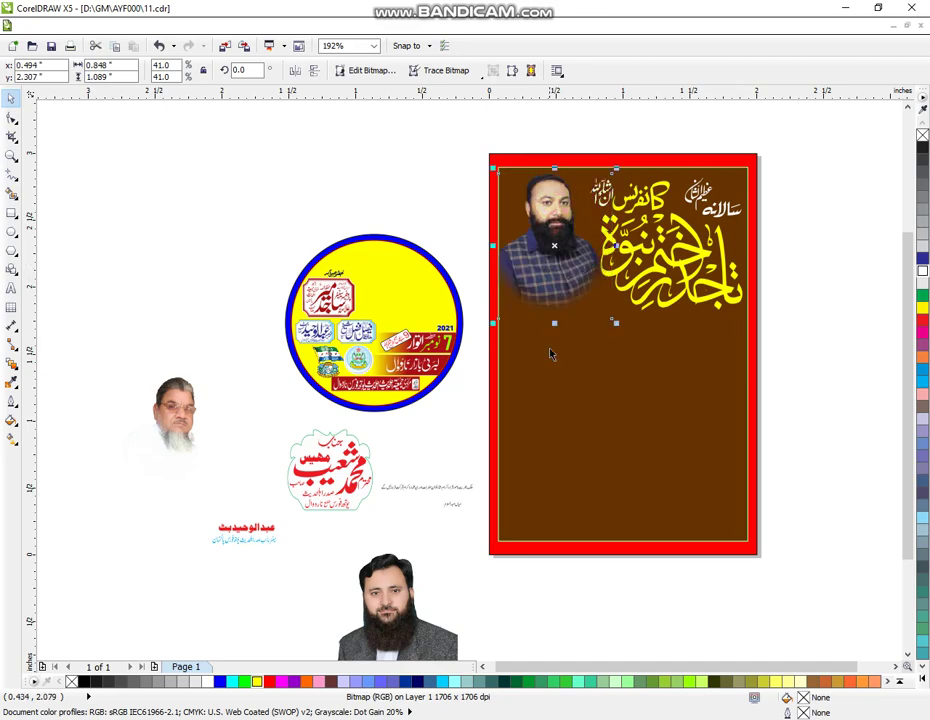
{"action": "left_click", "coordinate": [427, 189]}
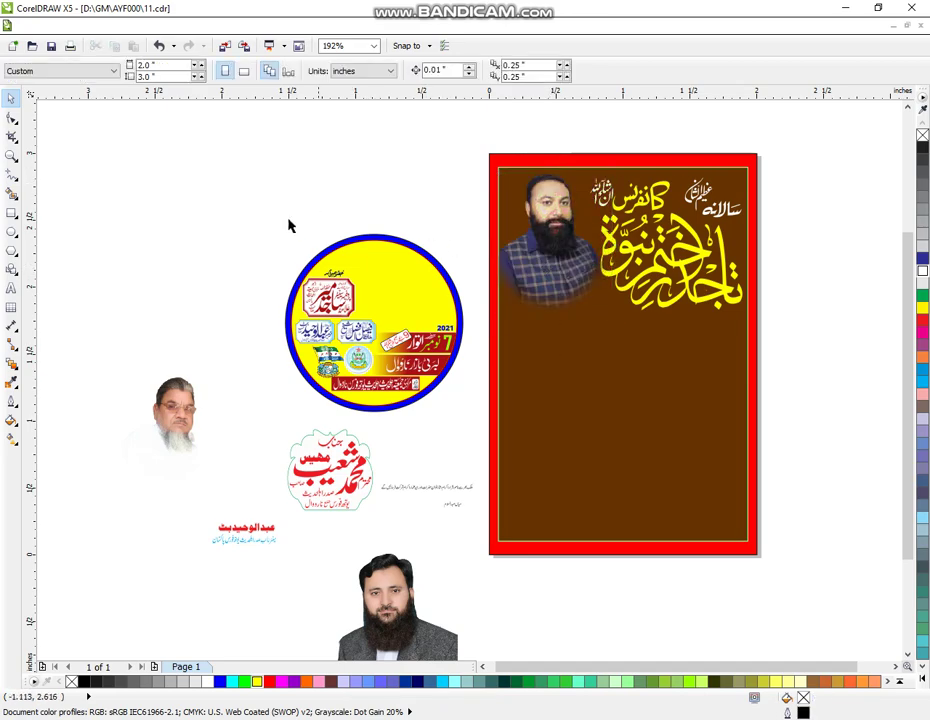
Step: Move the red-framed name plate above the round badge and the pair of blue name plates to the badge's left
{"action": "left_click", "coordinate": [353, 275]}
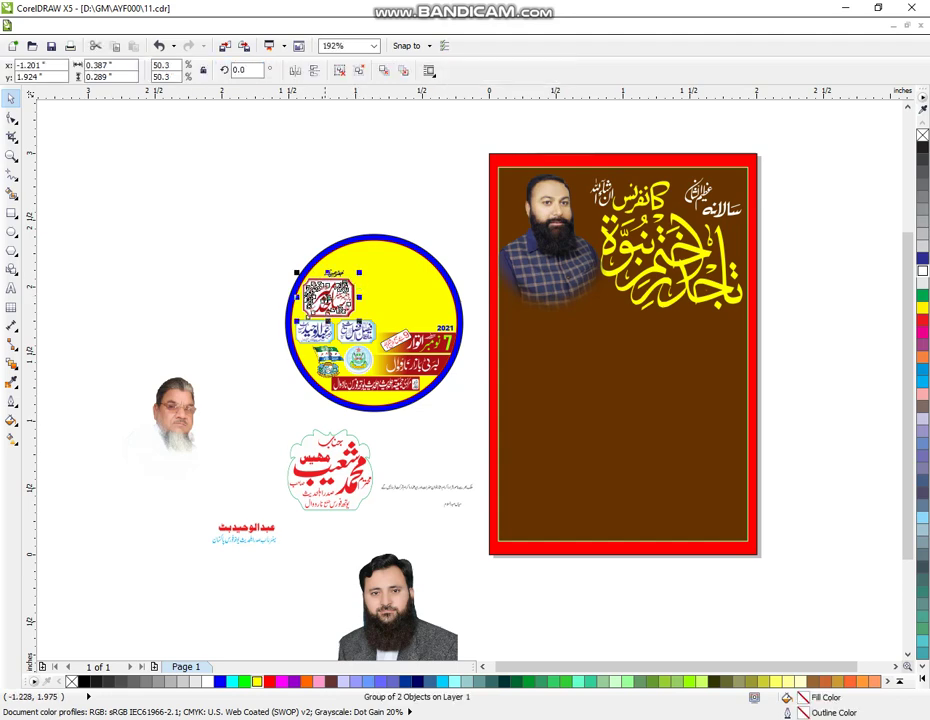
{"action": "left_click_drag", "start_coordinate": [352, 279], "coordinate": [333, 217]}
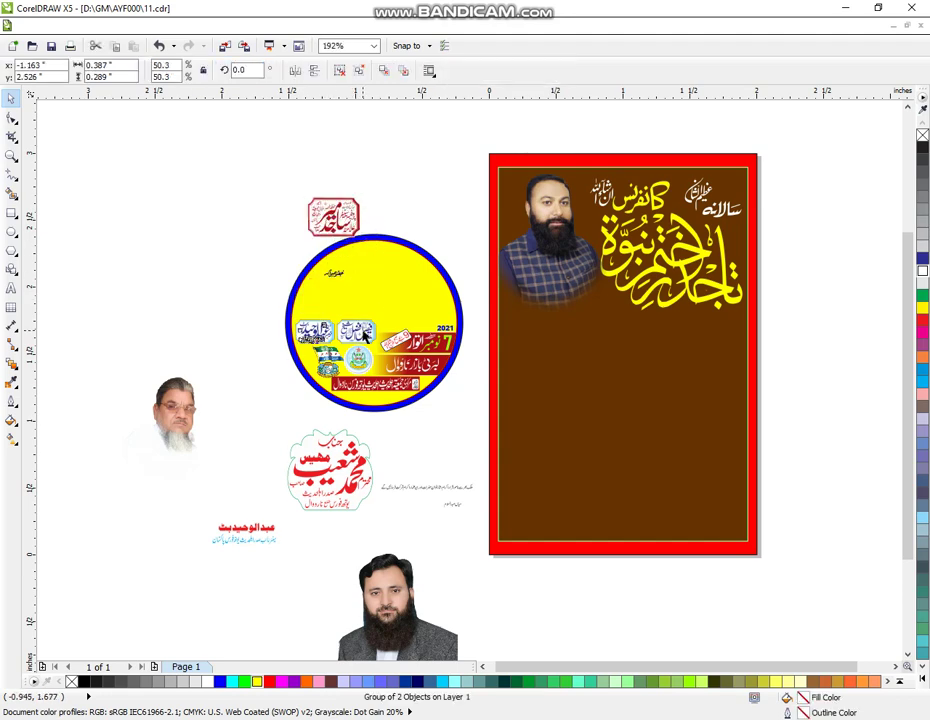
{"action": "left_click", "coordinate": [364, 332]}
{"action": "left_click_drag", "start_coordinate": [365, 333], "coordinate": [232, 252]}
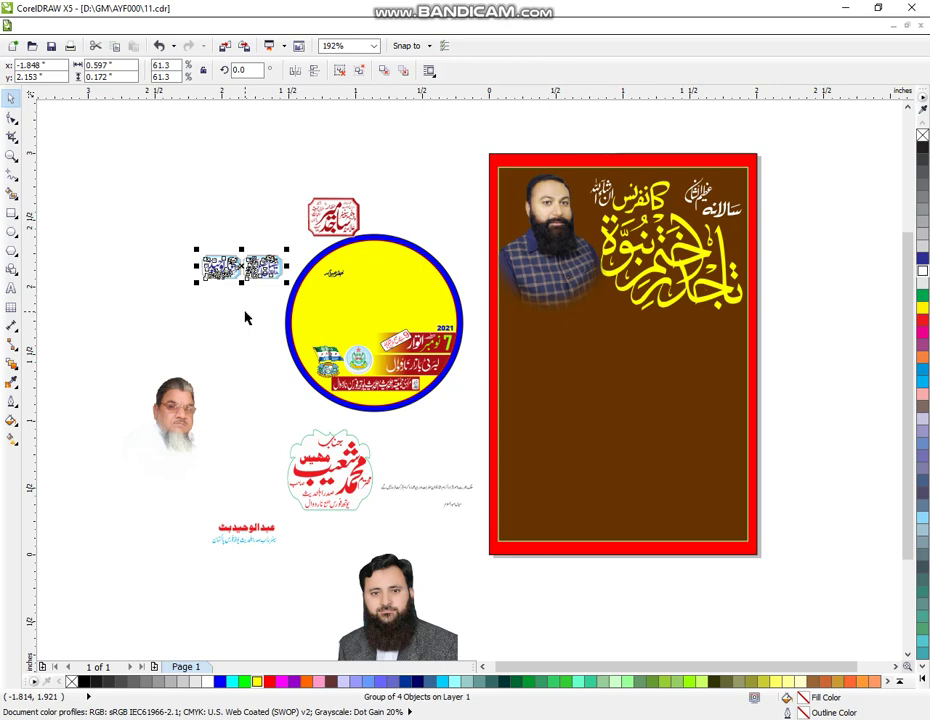
Step: Ungroup the pair of blue name plates and place one plate beside the red-framed plate, enlarged to about 0.43 × 0.26 inches
{"action": "left_click", "coordinate": [247, 407]}
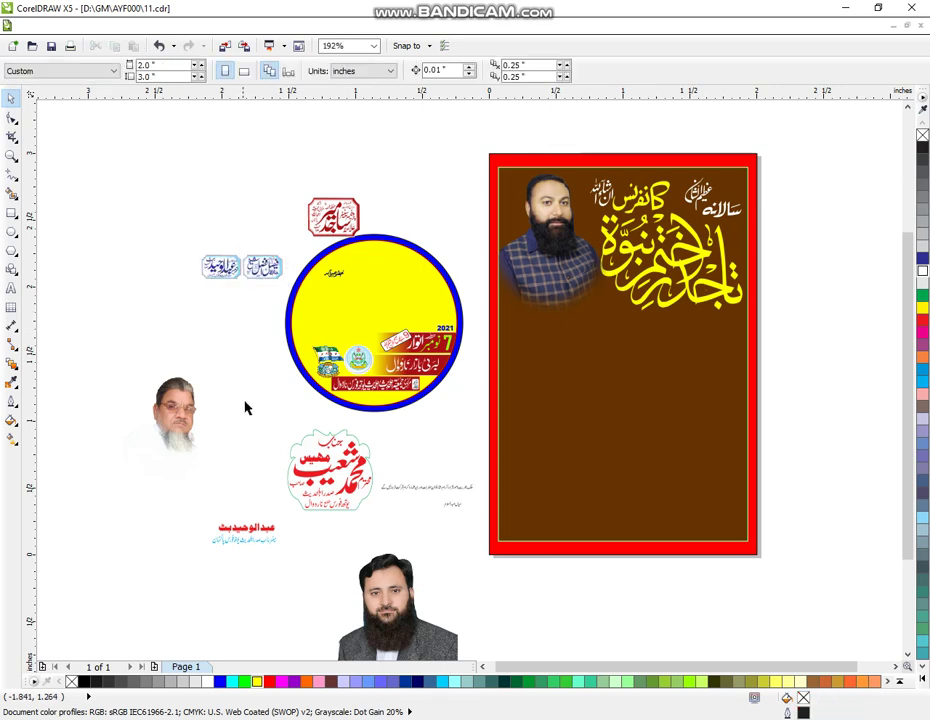
{"action": "left_click", "coordinate": [263, 270]}
{"action": "key", "text": "ctrl+u"}
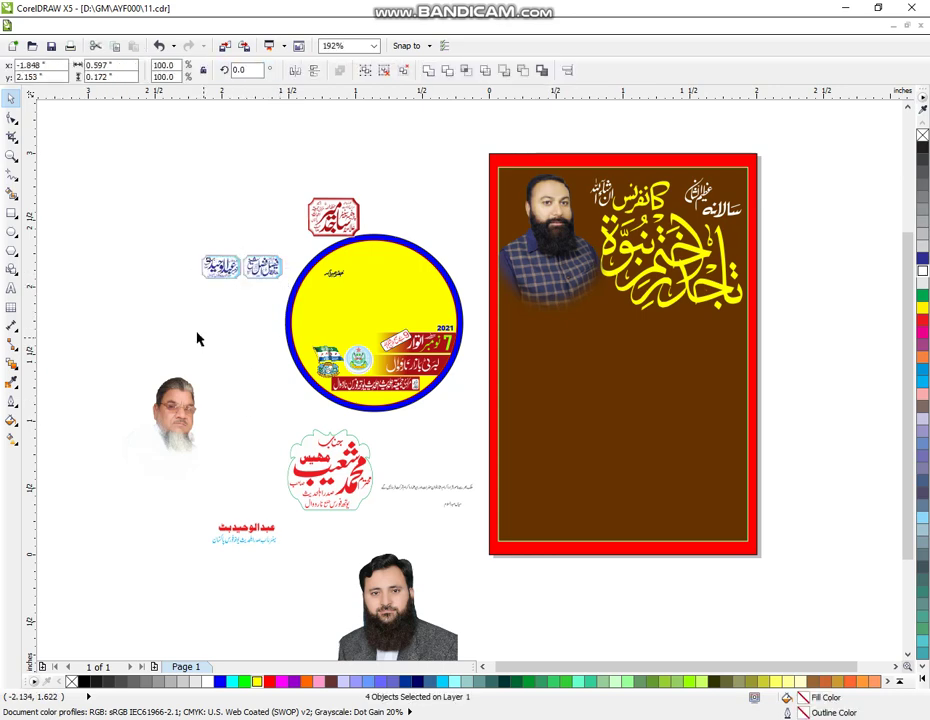
{"action": "left_click", "coordinate": [226, 287]}
{"action": "left_click", "coordinate": [216, 265]}
{"action": "left_click_drag", "start_coordinate": [155, 246], "coordinate": [241, 290]}
{"action": "left_click", "coordinate": [292, 268]}
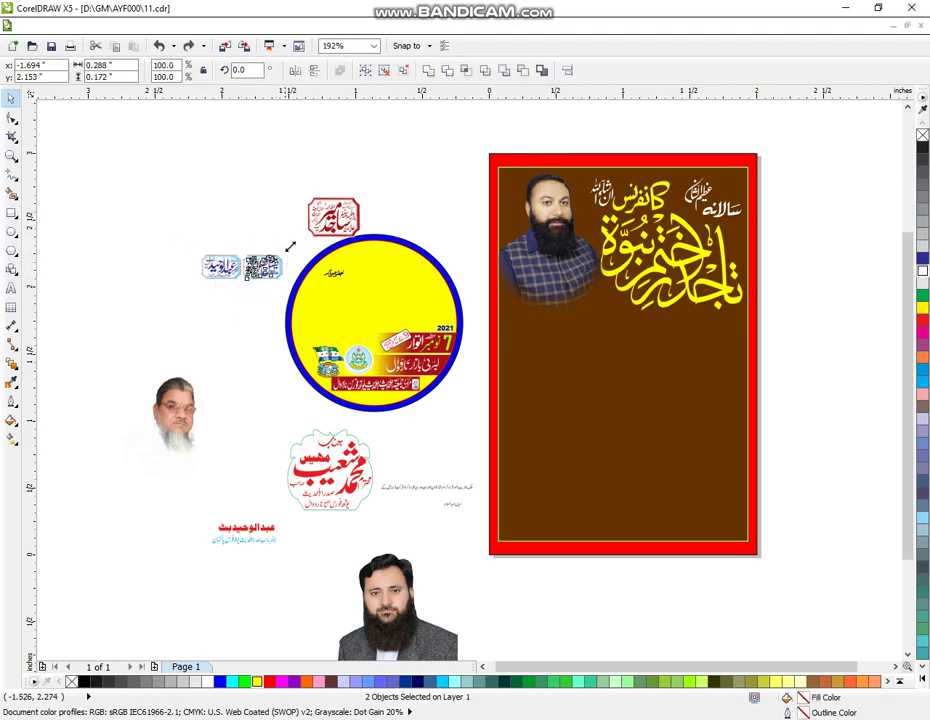
{"action": "left_click_drag", "start_coordinate": [285, 251], "coordinate": [391, 218]}
{"action": "left_click", "coordinate": [297, 203]}
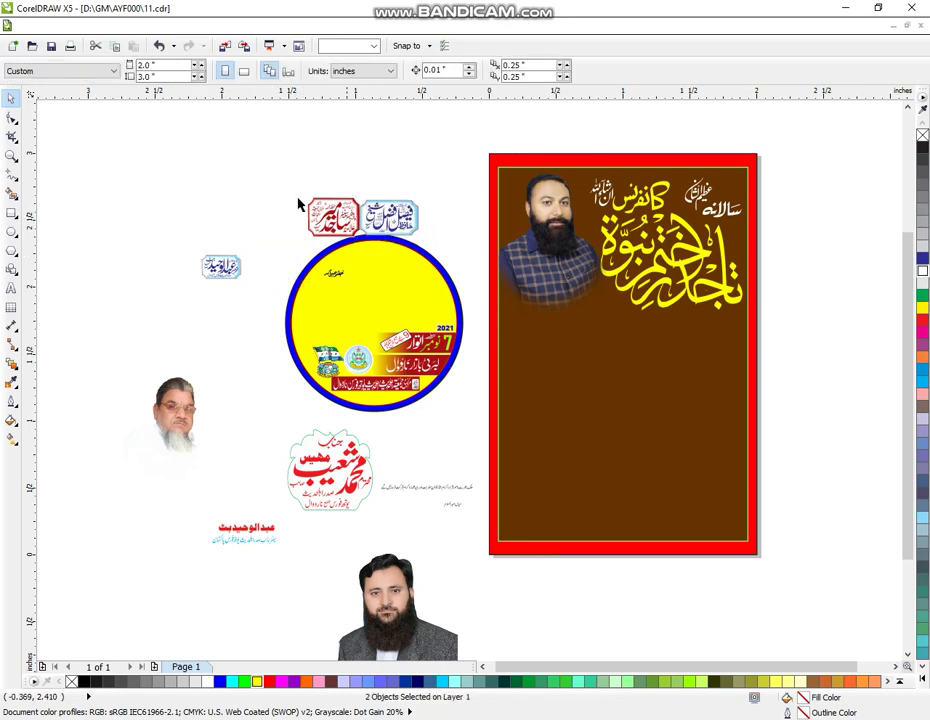
Step: Group the two objects that make up the enlarged blue name plate above the round badge
{"action": "key", "text": "z"}
{"action": "left_click_drag", "start_coordinate": [280, 160], "coordinate": [440, 252]}
{"action": "left_click_drag", "start_coordinate": [128, 178], "coordinate": [677, 442]}
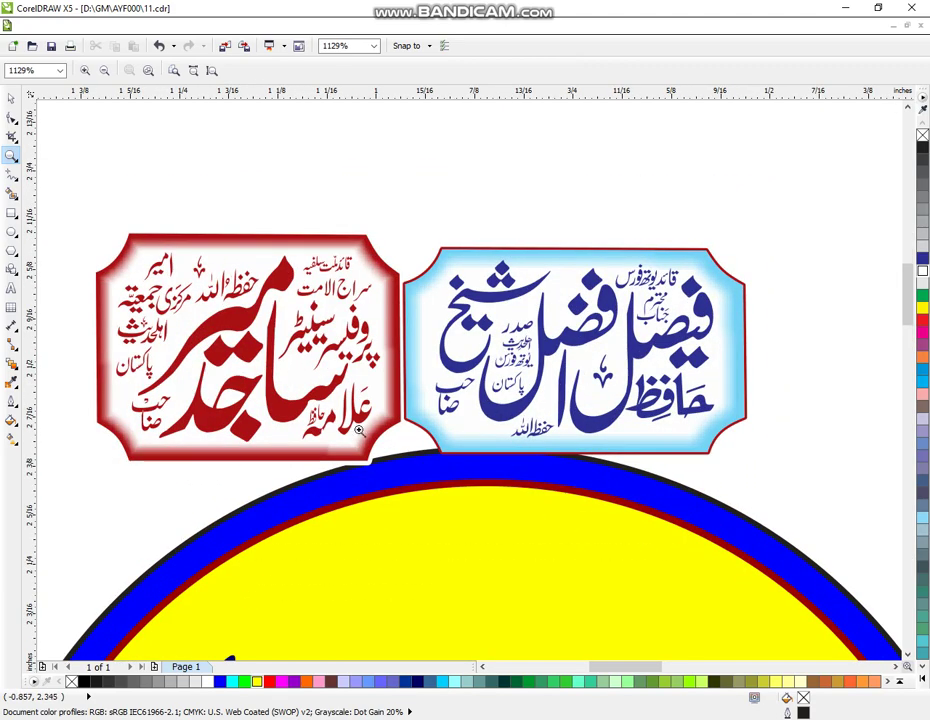
{"action": "left_click", "coordinate": [10, 97]}
{"action": "left_click_drag", "start_coordinate": [798, 190], "coordinate": [398, 485]}
{"action": "key", "text": "ctrl+g"}
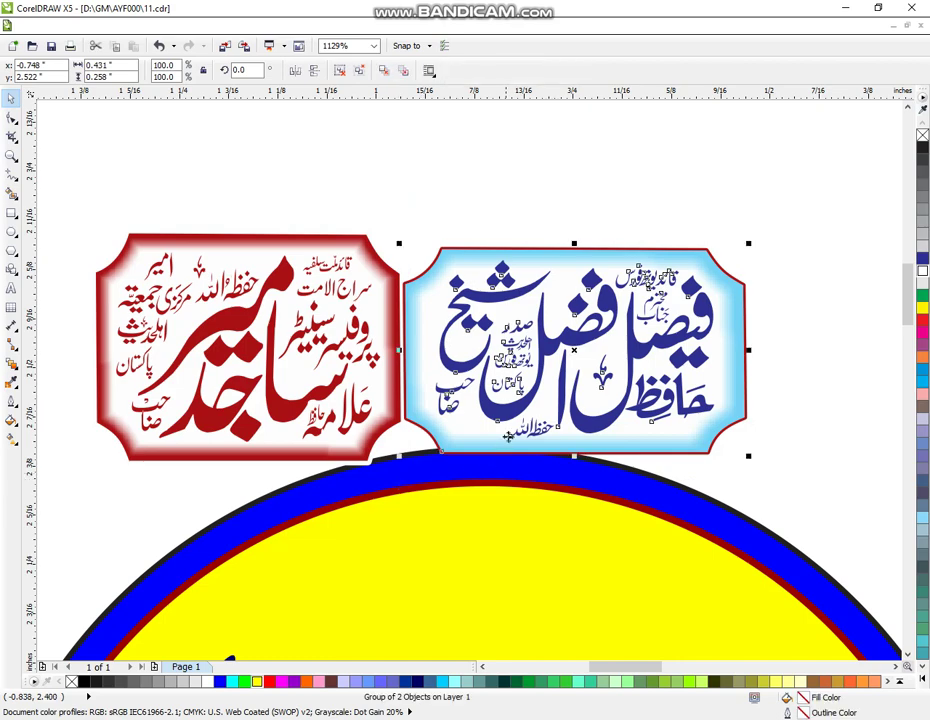
Step: Narrow the blue name plate to about 0.415 inches and align its bottom edge with the red-framed plate
{"action": "left_click_drag", "start_coordinate": [718, 363], "coordinate": [739, 345]}
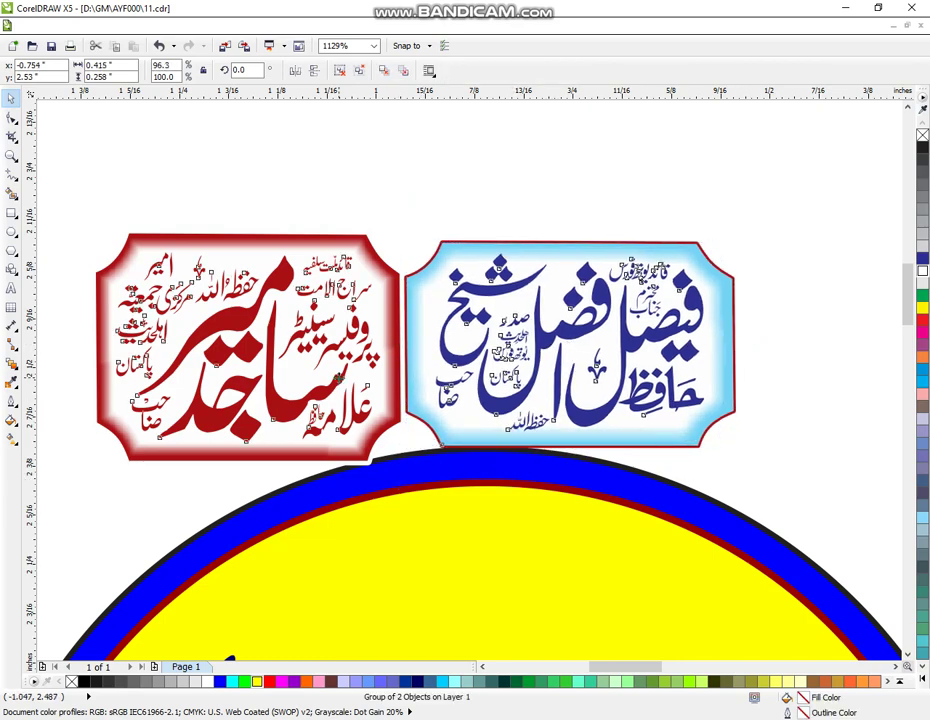
{"action": "left_click", "coordinate": [339, 377], "text": "shift"}
{"action": "key", "text": "b"}
{"action": "left_click", "coordinate": [521, 204]}
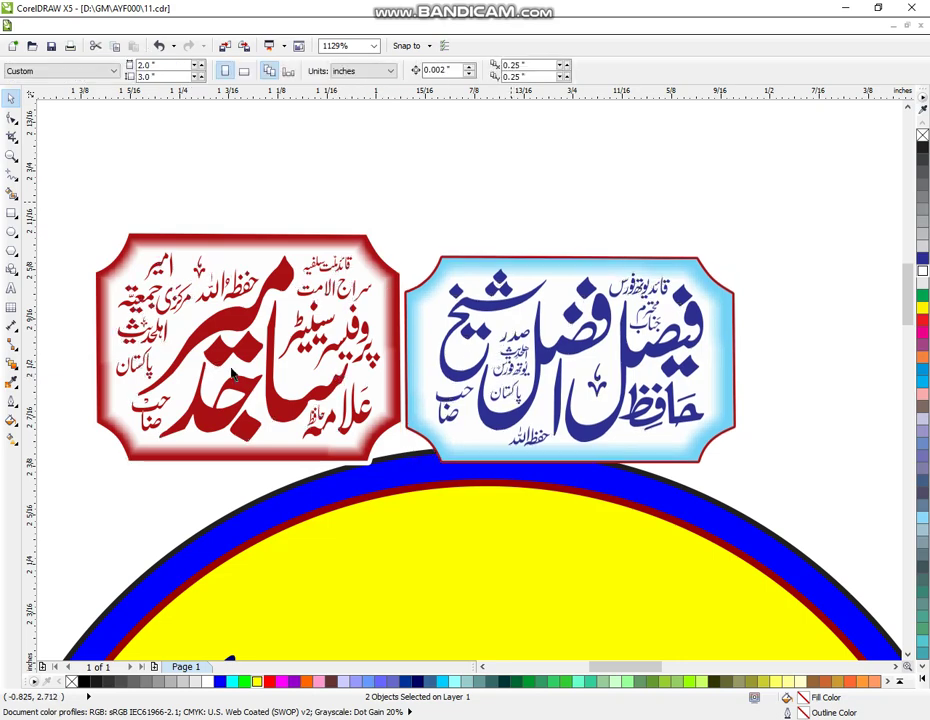
Step: Fit the blue name plate to the red-framed plate's outline at about 0.38 × 0.29 inches, then set it level beside that plate
{"action": "left_click", "coordinate": [132, 398]}
{"action": "left_click_drag", "start_coordinate": [68, 166], "coordinate": [451, 493]}
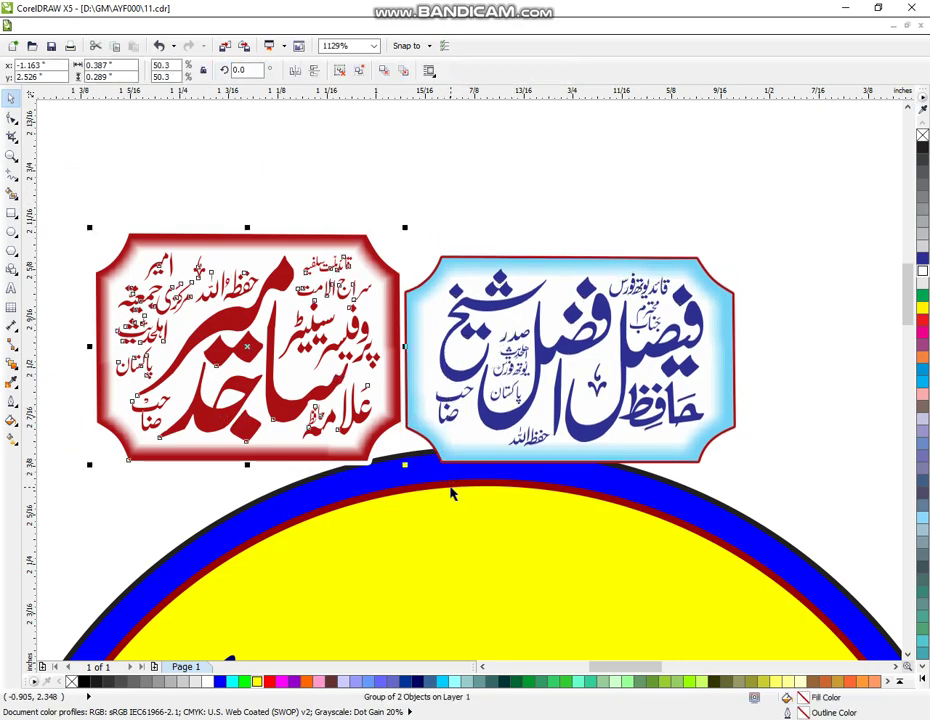
{"action": "left_click", "coordinate": [753, 438]}
{"action": "left_click", "coordinate": [688, 387]}
{"action": "left_click_drag", "start_coordinate": [688, 387], "coordinate": [391, 355]}
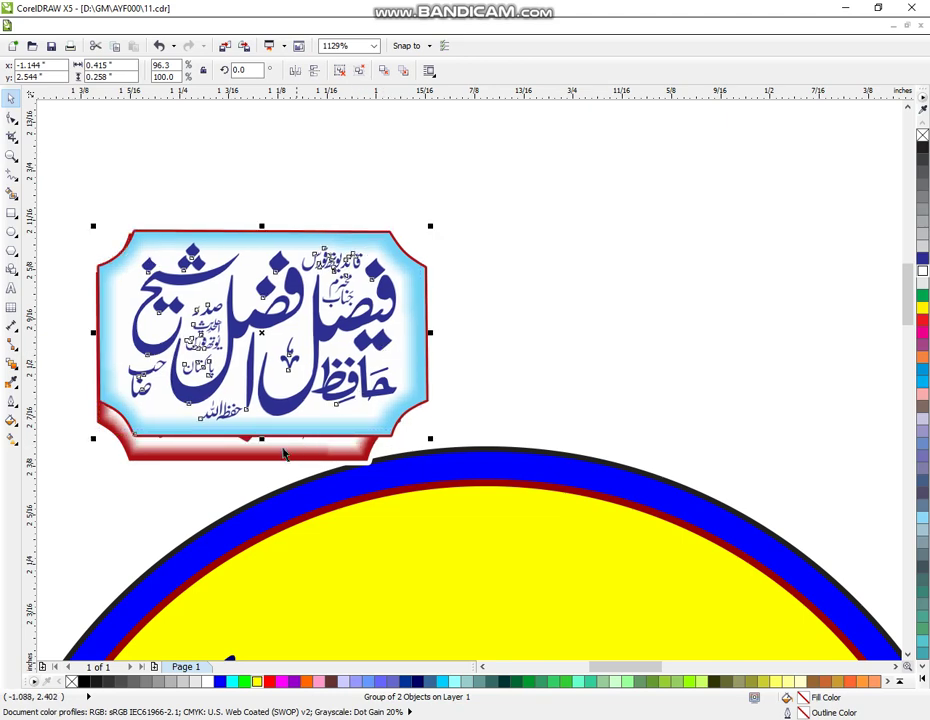
{"action": "left_click_drag", "start_coordinate": [261, 440], "coordinate": [260, 461]}
{"action": "left_click_drag", "start_coordinate": [430, 343], "coordinate": [404, 347]}
{"action": "left_click", "coordinate": [411, 342]}
{"action": "left_click", "coordinate": [392, 376]}
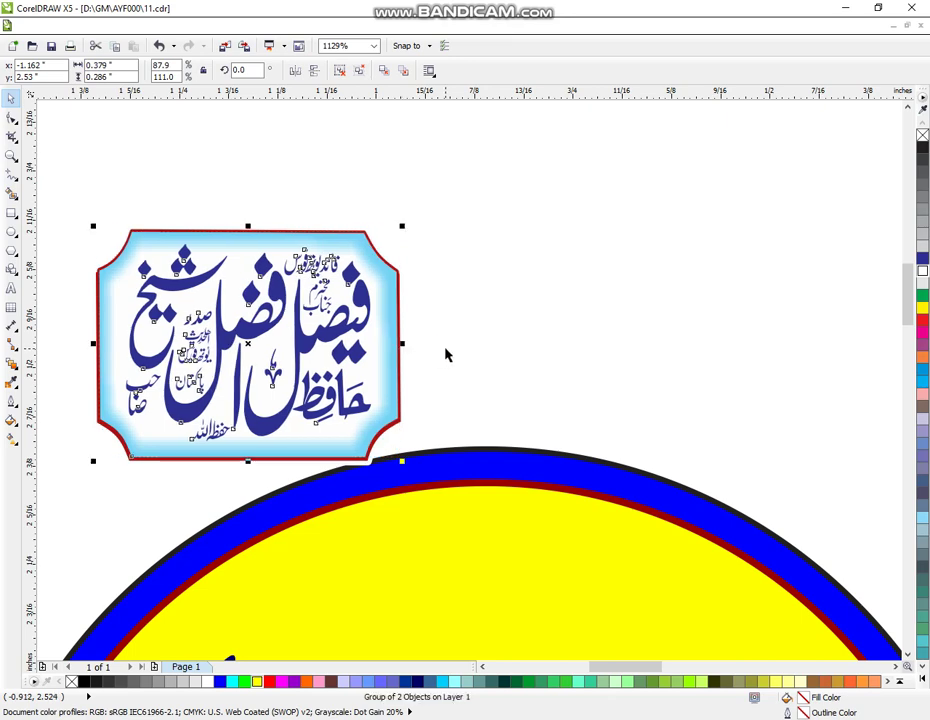
{"action": "left_click_drag", "start_coordinate": [247, 352], "coordinate": [551, 353]}
{"action": "left_click", "coordinate": [276, 270], "text": "shift"}
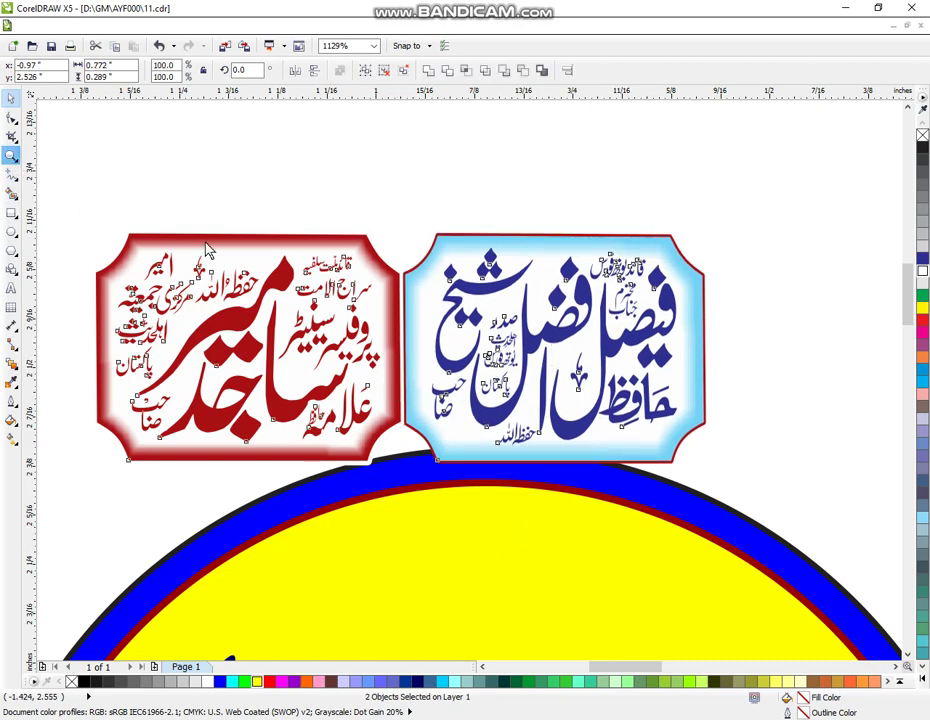
Step: Move both name plates onto the card below the portrait and title, enlarging the pair to about 1.75 × 0.66 inches
{"action": "left_click", "coordinate": [11, 155]}
{"action": "scroll", "coordinate": [629, 442], "scroll_direction": "down", "scroll_amount": 6}
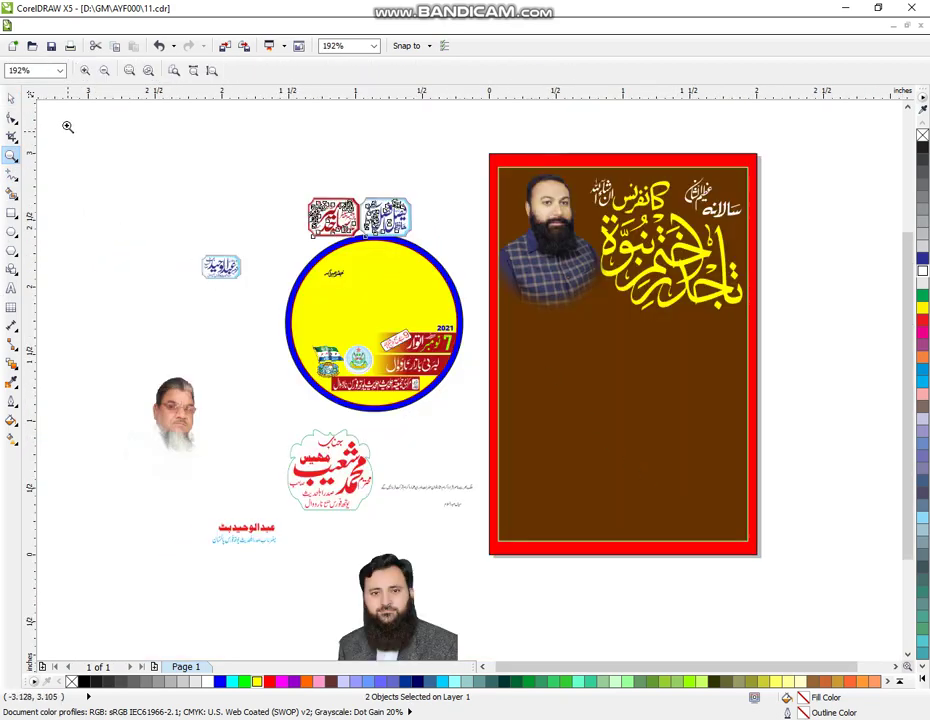
{"action": "left_click_drag", "start_coordinate": [63, 98], "coordinate": [855, 614]}
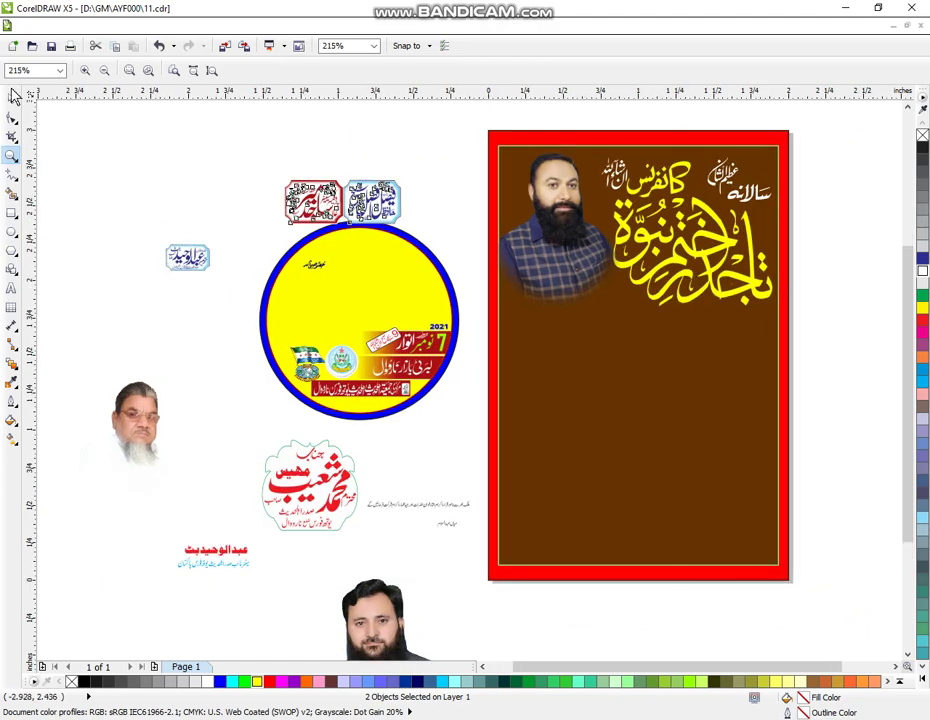
{"action": "left_click", "coordinate": [12, 99]}
{"action": "left_click_drag", "start_coordinate": [405, 228], "coordinate": [519, 281]}
{"action": "left_click_drag", "start_coordinate": [459, 233], "coordinate": [700, 376]}
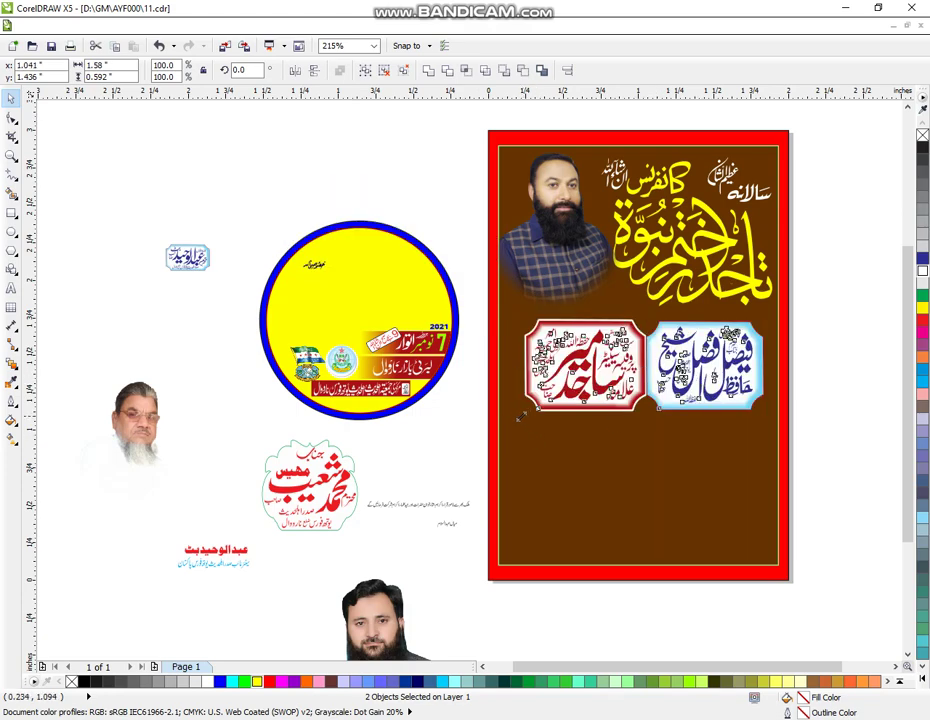
{"action": "mouse_move", "coordinate": [520, 414]}
{"action": "left_mouse_down"}
{"action": "mouse_move", "coordinate": [511, 428]}
{"action": "mouse_move", "coordinate": [512, 420]}
{"action": "left_mouse_up"}
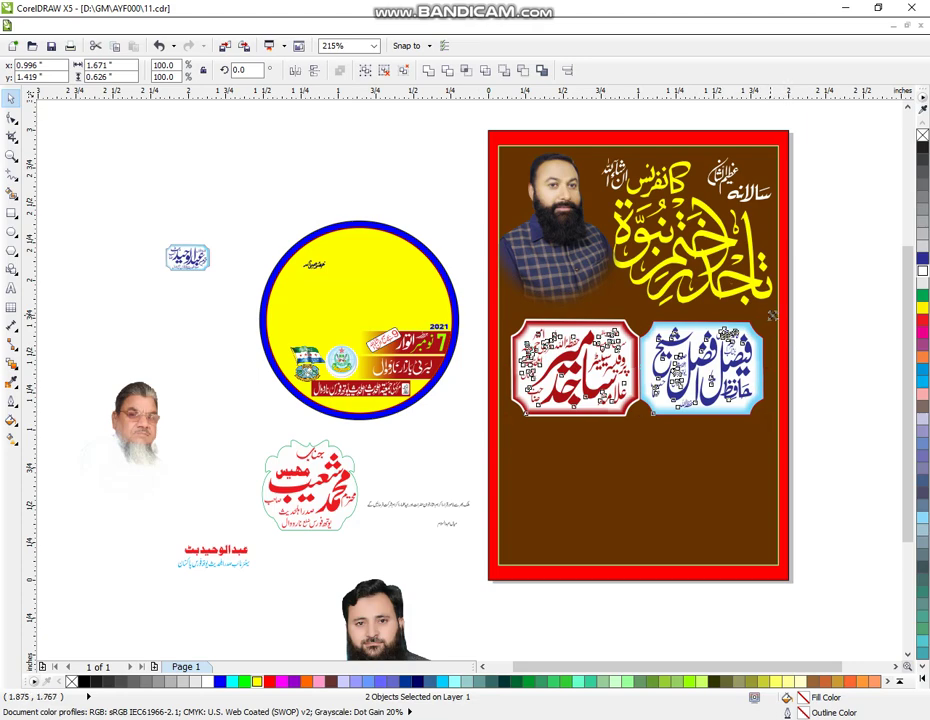
{"action": "left_click_drag", "start_coordinate": [769, 318], "coordinate": [774, 313]}
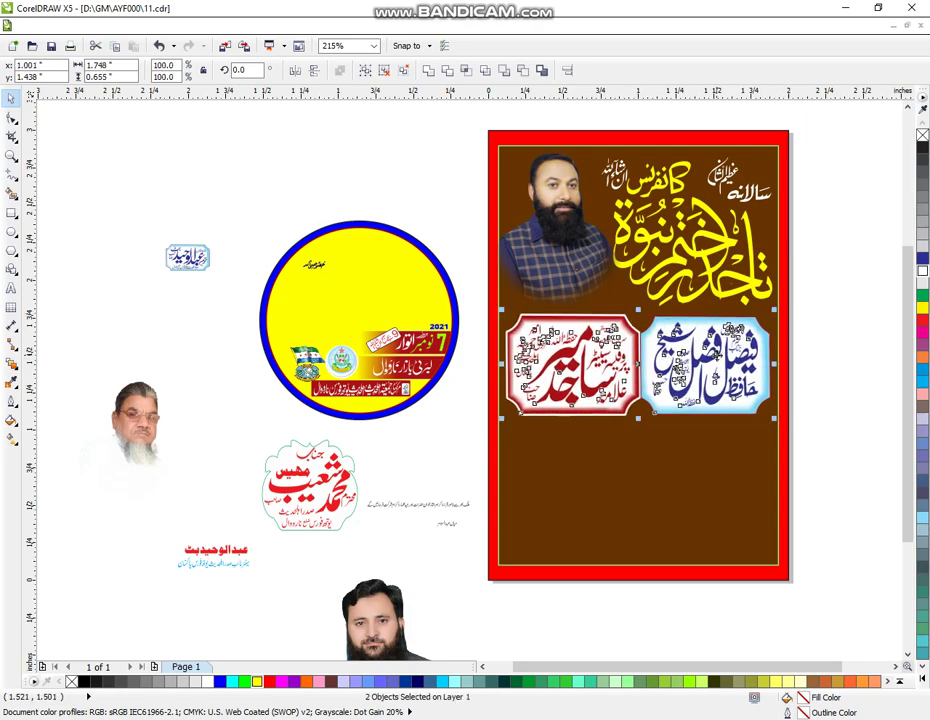
{"action": "left_click", "coordinate": [717, 360]}
{"action": "left_click", "coordinate": [498, 637]}
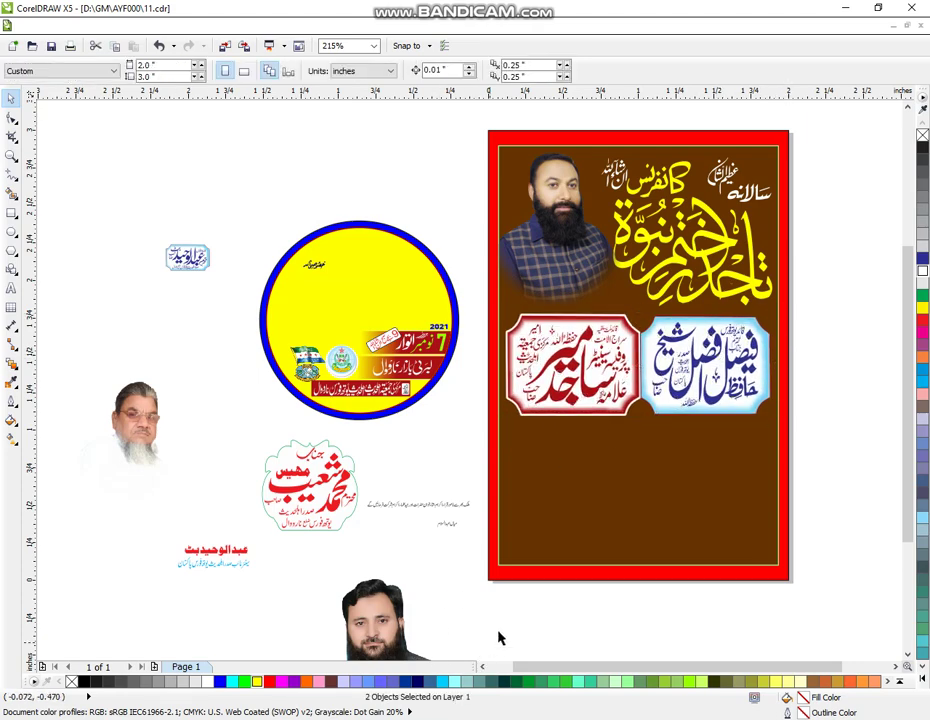
Step: Stack the blue name plate under the red-framed one and move the stack to the right half of the card's brown area
{"action": "key", "text": "z"}
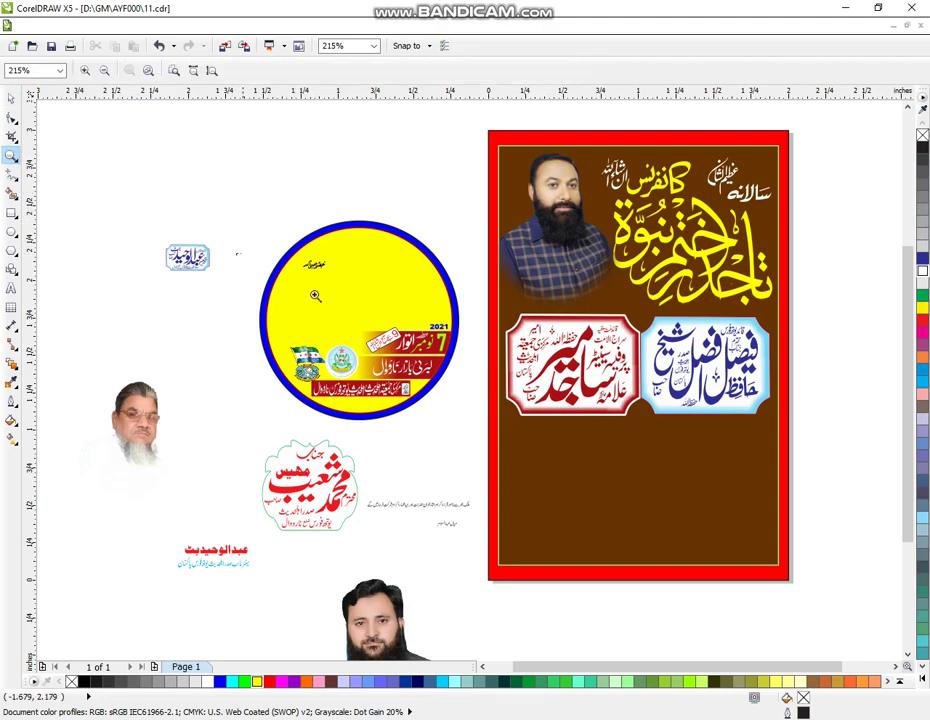
{"action": "left_click_drag", "start_coordinate": [235, 253], "coordinate": [885, 641]}
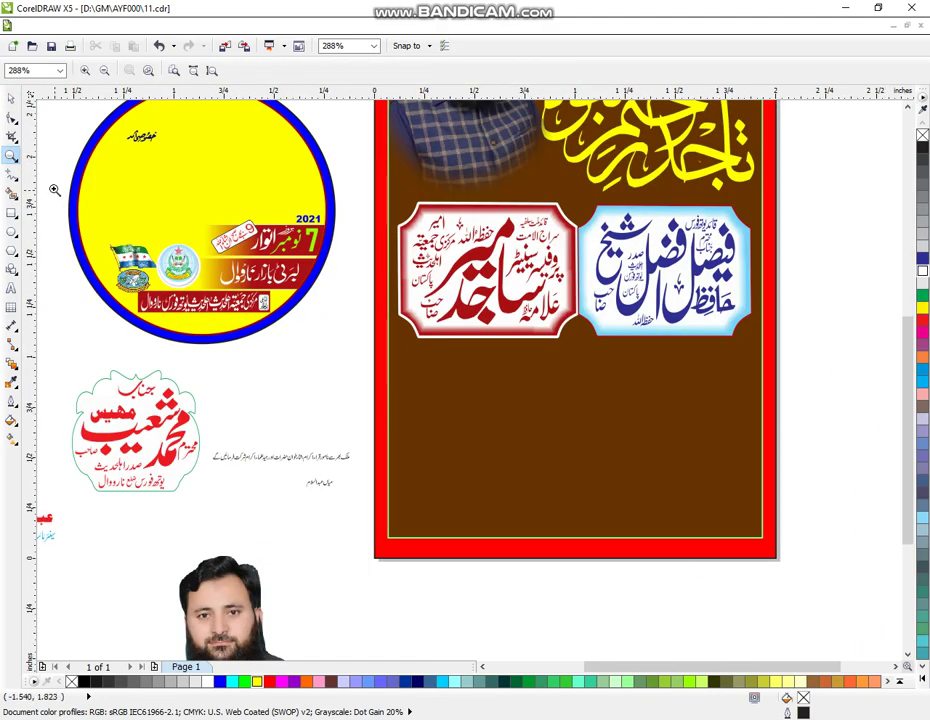
{"action": "left_click_drag", "start_coordinate": [165, 218], "coordinate": [885, 640]}
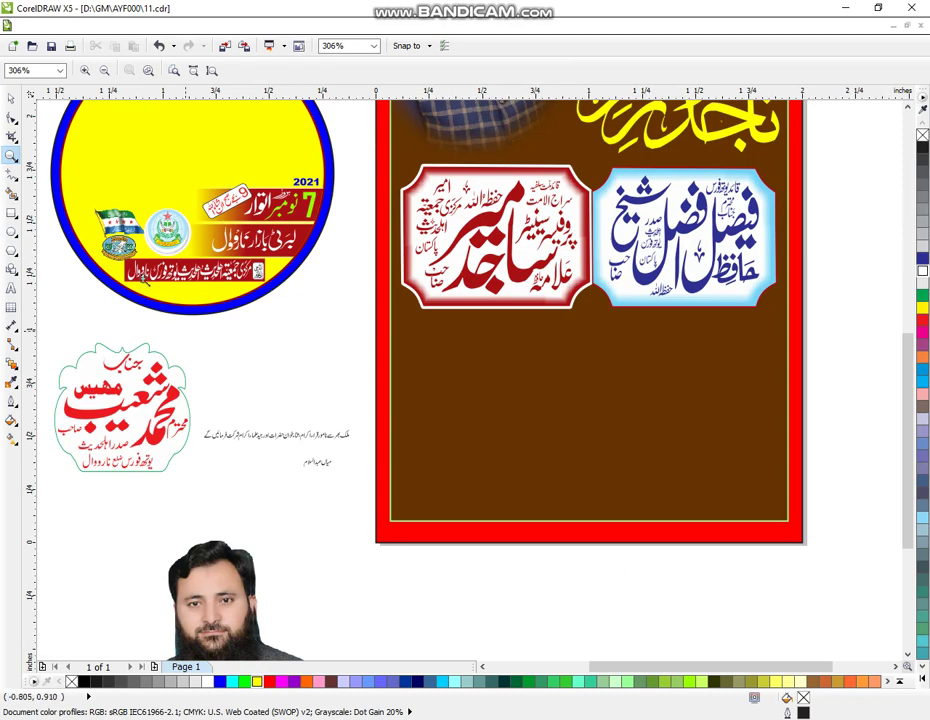
{"action": "left_click", "coordinate": [10, 97]}
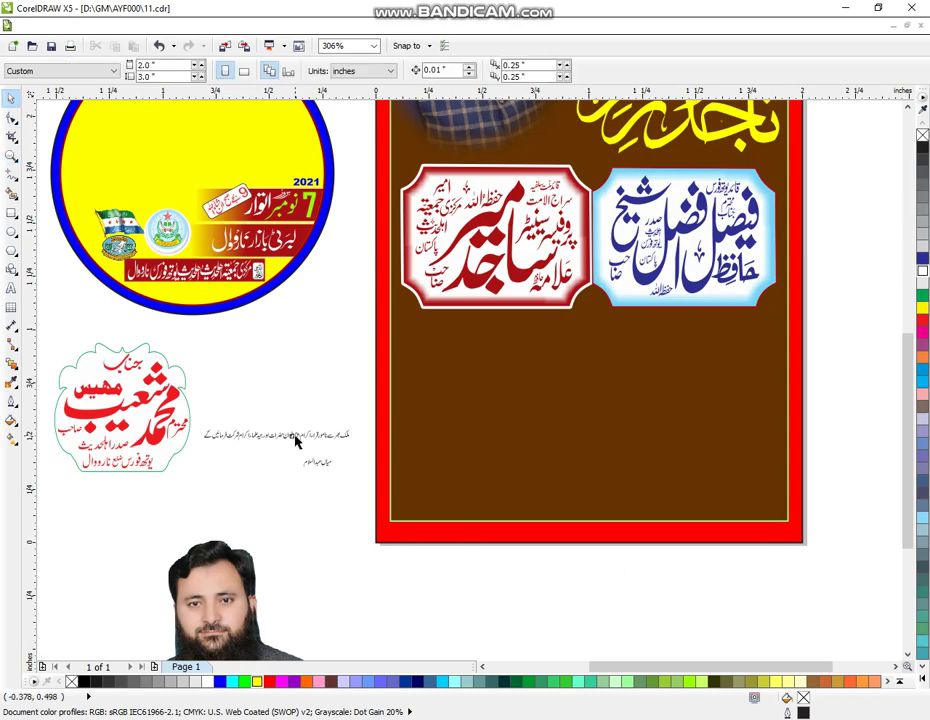
{"action": "left_click", "coordinate": [293, 437]}
{"action": "key", "text": "Delete"}
{"action": "left_click_drag", "start_coordinate": [638, 277], "coordinate": [528, 385]}
{"action": "left_click", "coordinate": [548, 268], "text": "shift"}
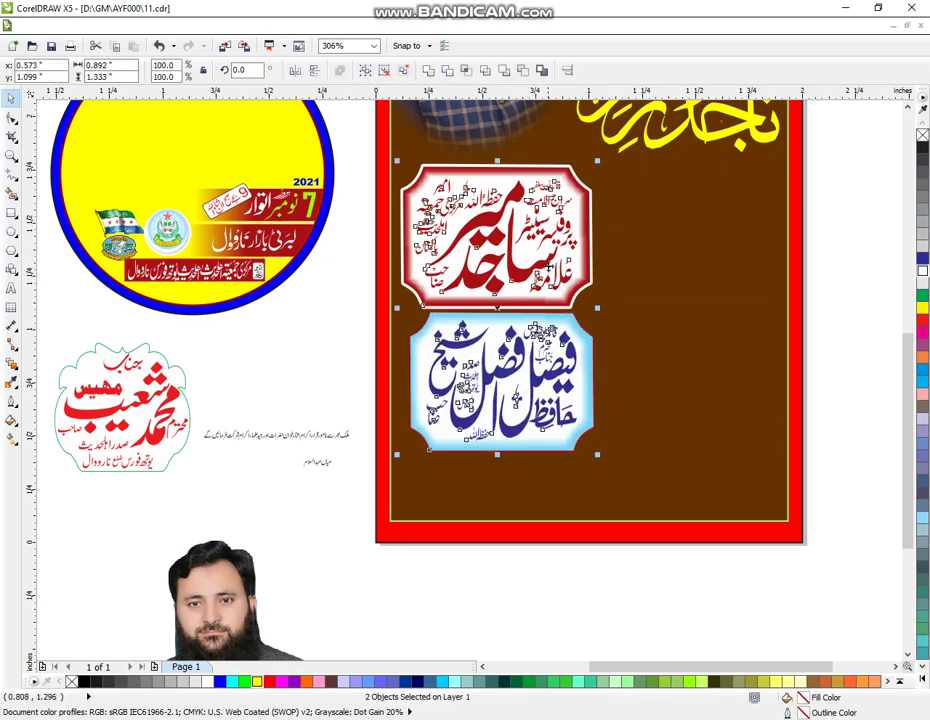
{"action": "left_click_drag", "start_coordinate": [556, 300], "coordinate": [720, 299]}
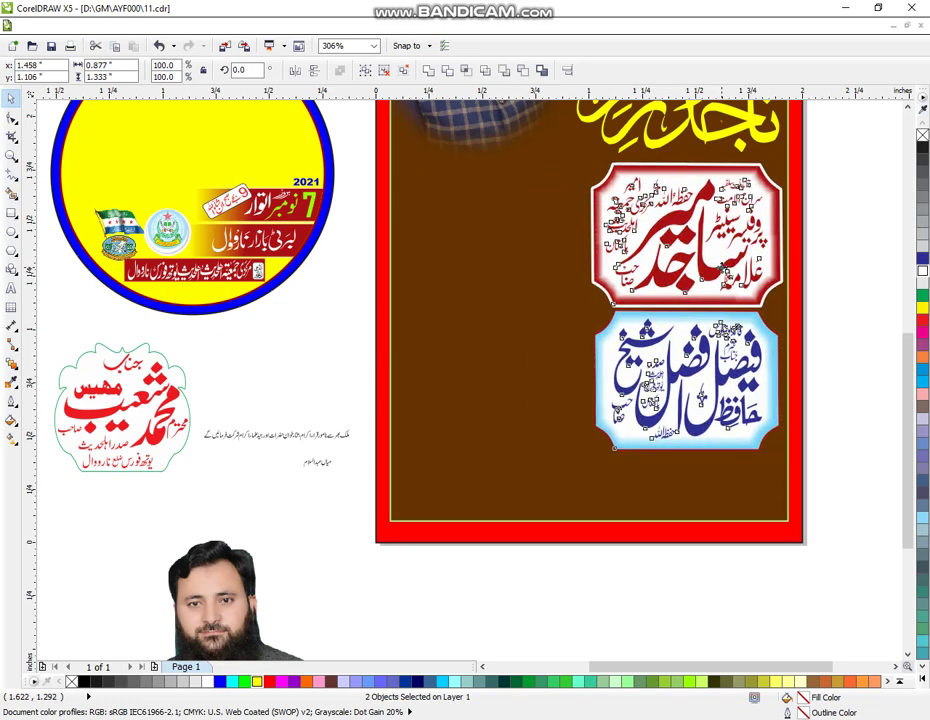
{"action": "left_click", "coordinate": [852, 363]}
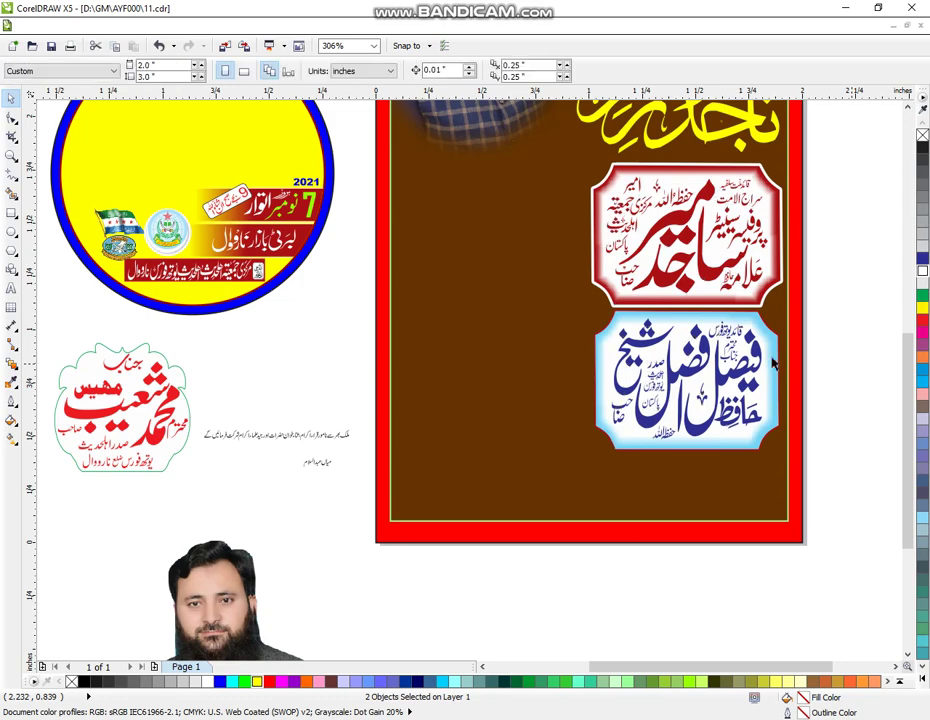
Step: Draw a rectangle about 0.855 × 0.307 inches beside the red-framed plate, with about 0.034-inch rounded corners, white fill and dark blue outline
{"action": "left_click", "coordinate": [11, 213]}
{"action": "left_click_drag", "start_coordinate": [402, 207], "coordinate": [583, 271]}
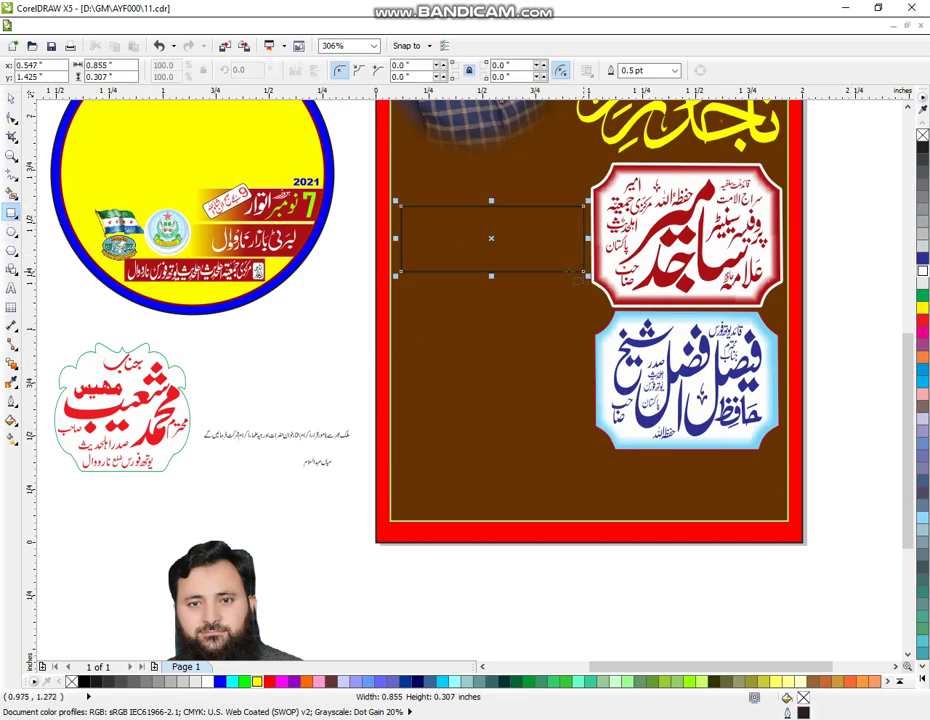
{"action": "left_click", "coordinate": [12, 117]}
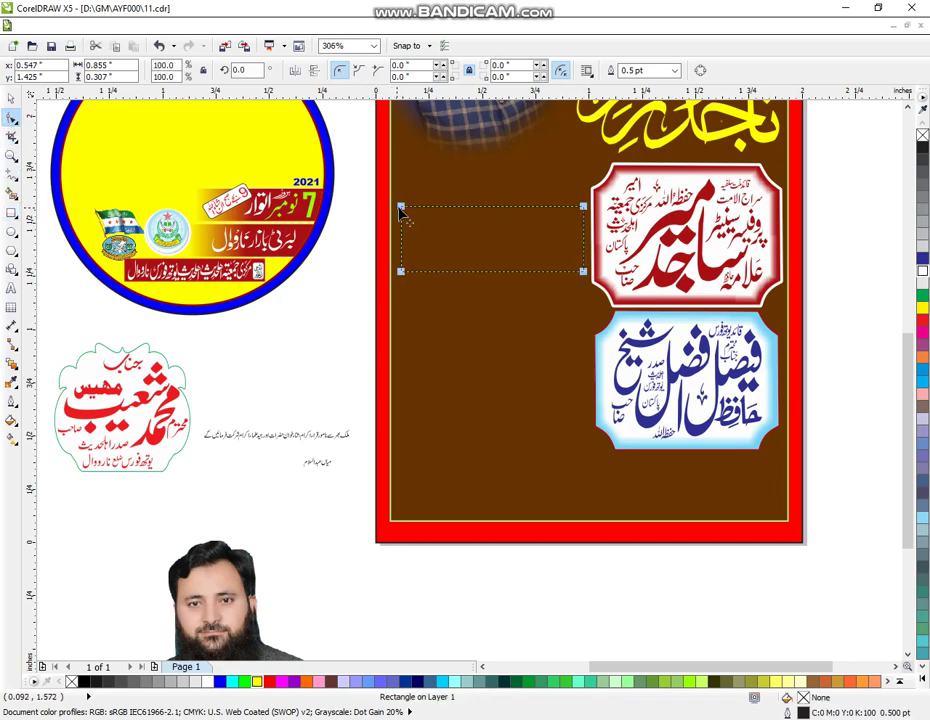
{"action": "left_click_drag", "start_coordinate": [402, 209], "coordinate": [408, 210]}
{"action": "left_click", "coordinate": [11, 98]}
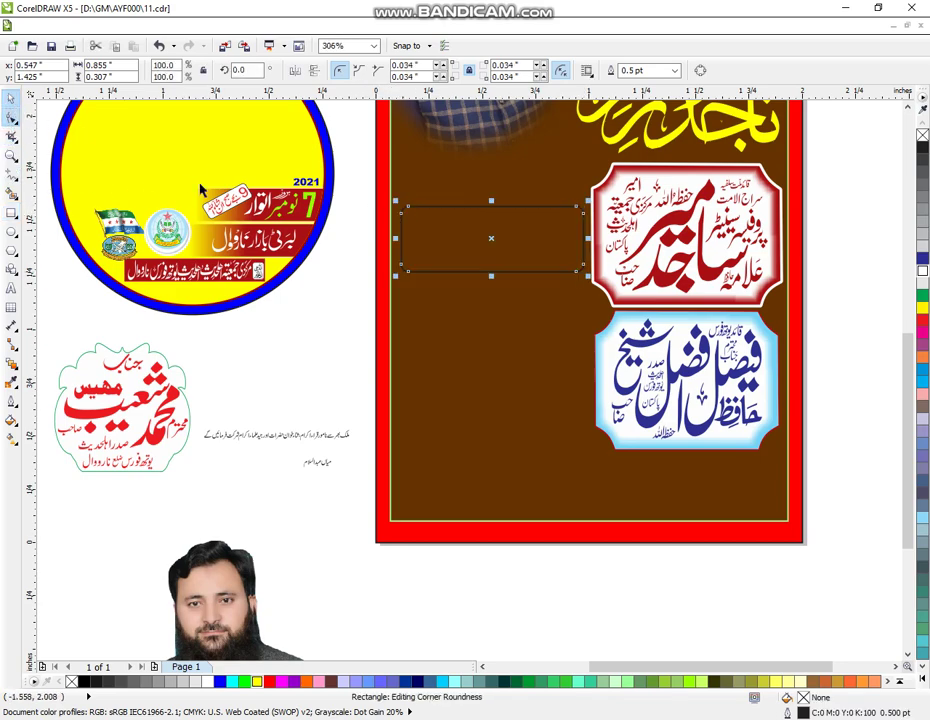
{"action": "left_click", "coordinate": [922, 270]}
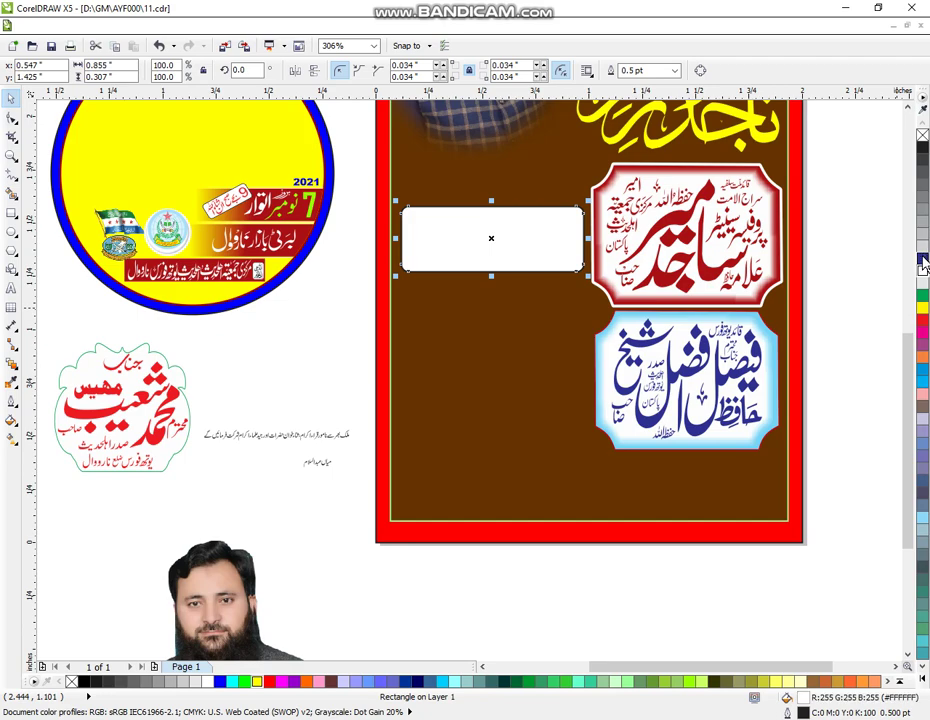
{"action": "right_click", "coordinate": [922, 258]}
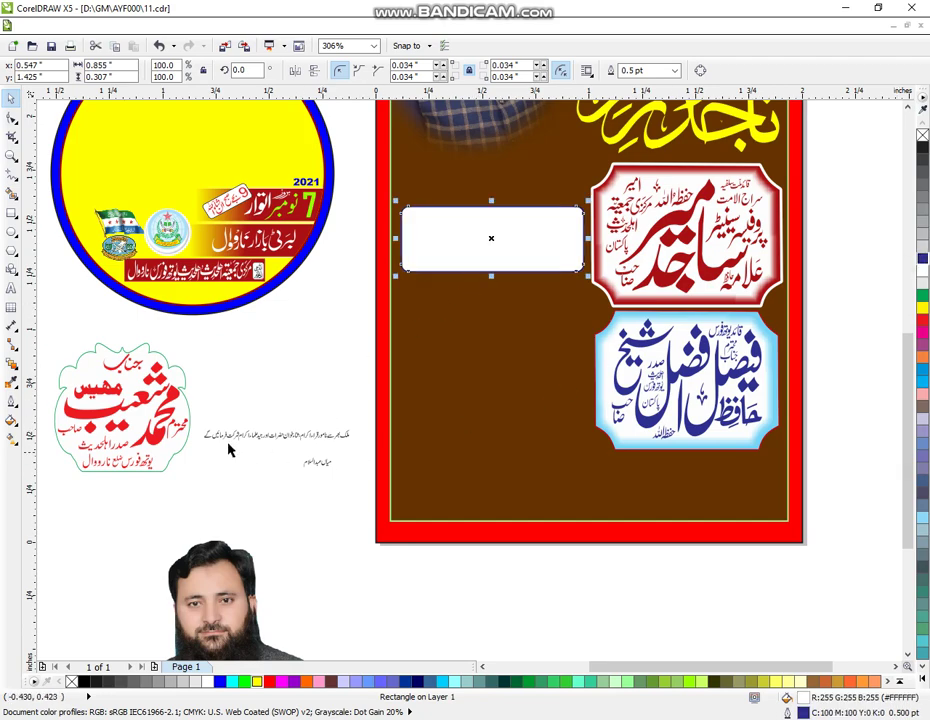
Step: Move the green-outlined name emblem down beside the lower portrait and place a copy of the white rounded rectangle below the round badge
{"action": "left_click_drag", "start_coordinate": [130, 410], "coordinate": [67, 585]}
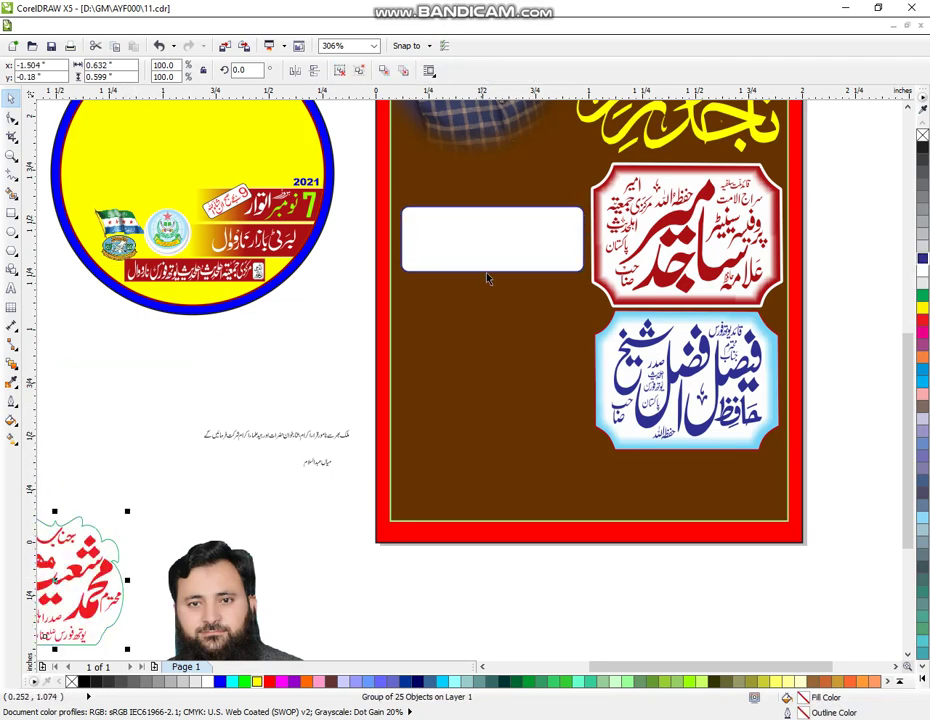
{"action": "left_click_drag", "start_coordinate": [523, 245], "coordinate": [289, 371]}
{"action": "right_click", "coordinate": [289, 371]}
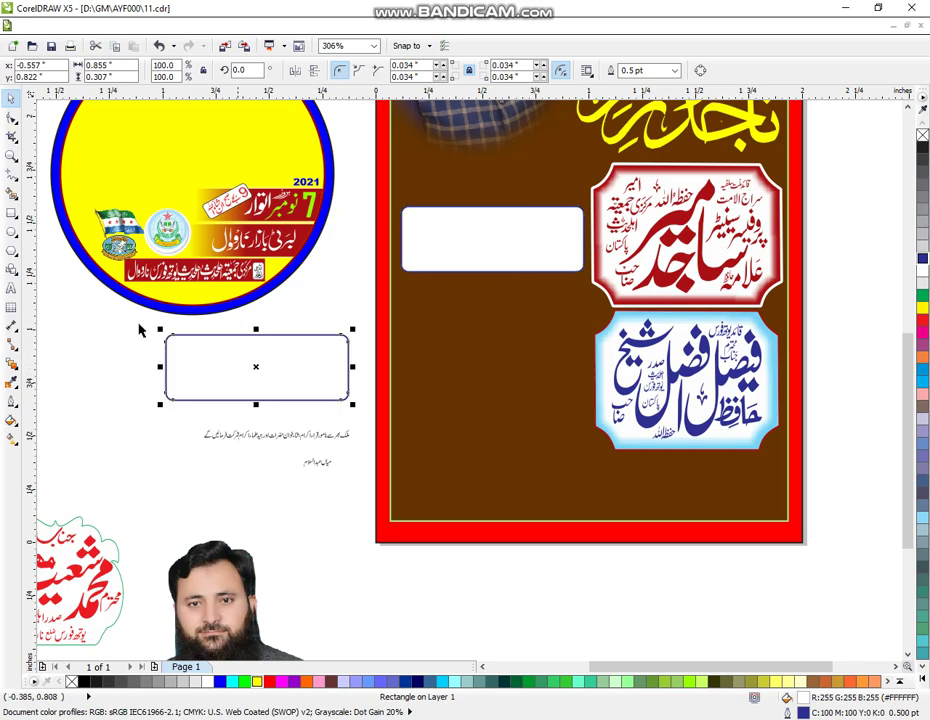
Step: Move the small name line farther down, away from the Urdu invitation sentence below the empty rounded rectangle
{"action": "left_click", "coordinate": [9, 159]}
{"action": "left_click_drag", "start_coordinate": [152, 300], "coordinate": [511, 575]}
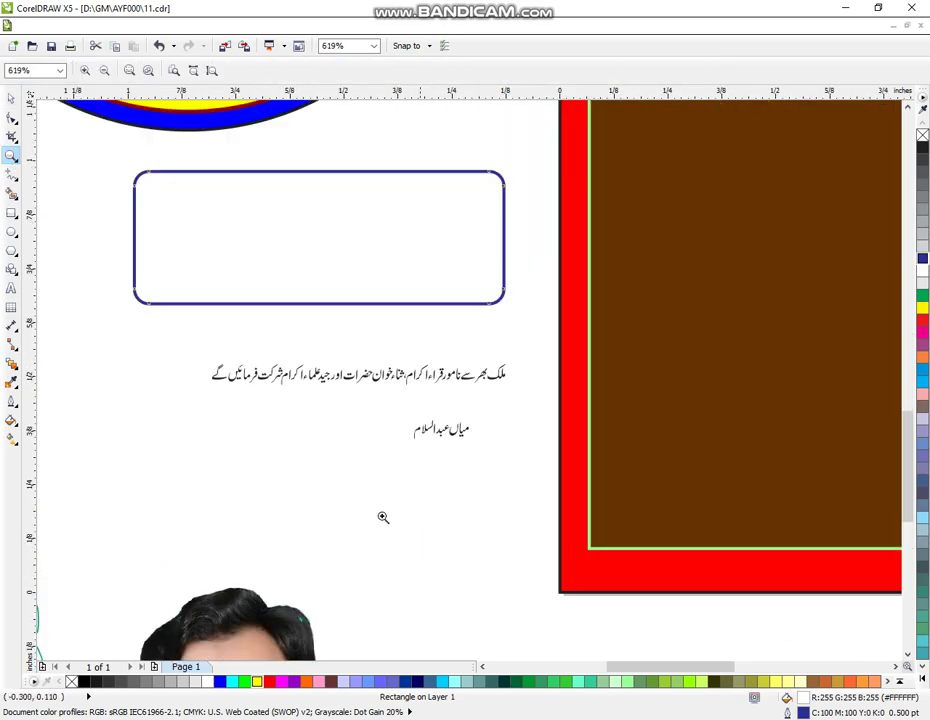
{"action": "left_click_drag", "start_coordinate": [71, 121], "coordinate": [633, 573]}
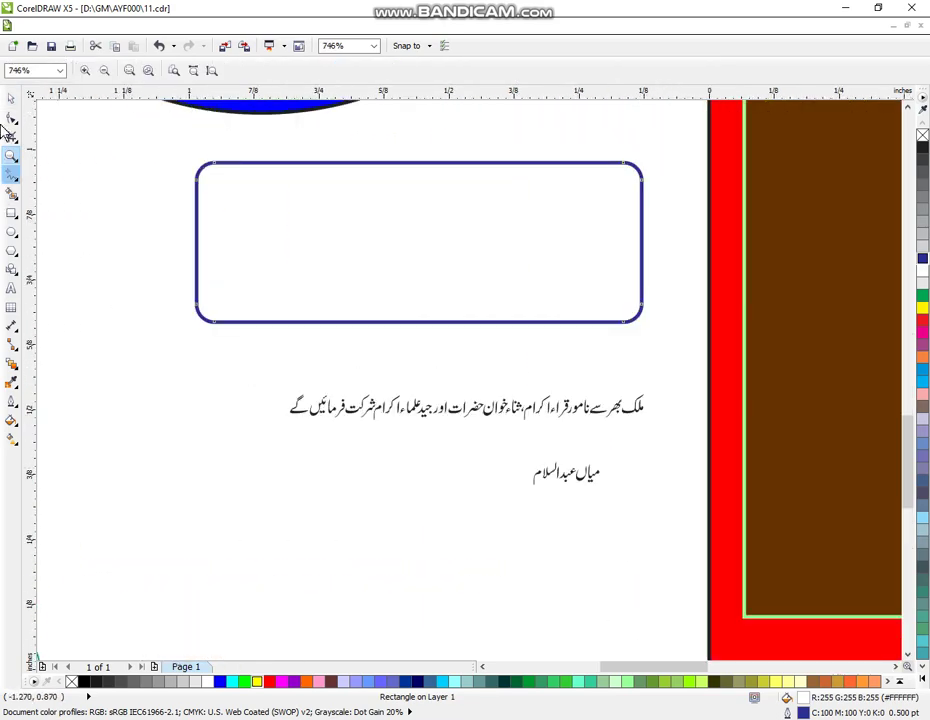
{"action": "left_click", "coordinate": [11, 101]}
{"action": "left_click_drag", "start_coordinate": [629, 446], "coordinate": [486, 544]}
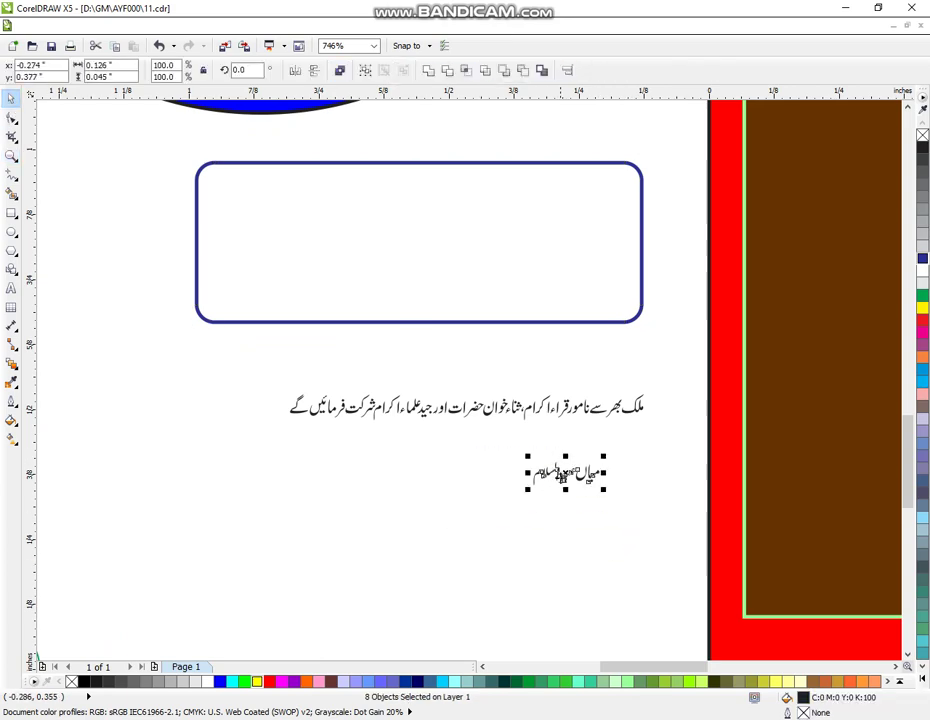
{"action": "left_click_drag", "start_coordinate": [561, 482], "coordinate": [532, 595]}
Step: Group the letters of the Urdu invitation sentence into two separate halves
{"action": "left_click_drag", "start_coordinate": [670, 363], "coordinate": [480, 447]}
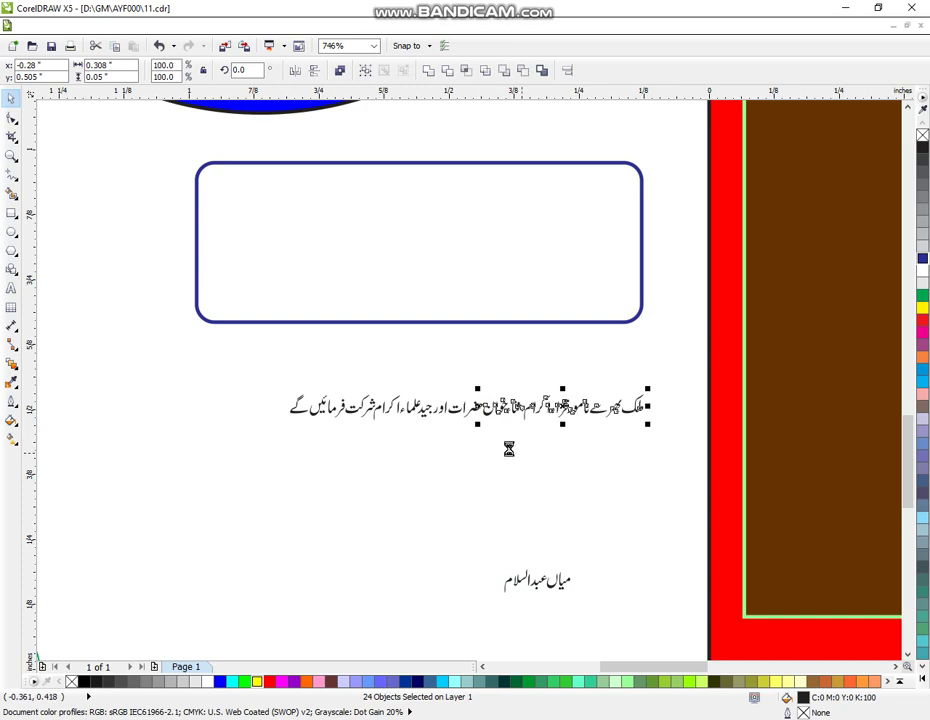
{"action": "key", "text": "ctrl+g"}
{"action": "left_click_drag", "start_coordinate": [212, 361], "coordinate": [494, 473]}
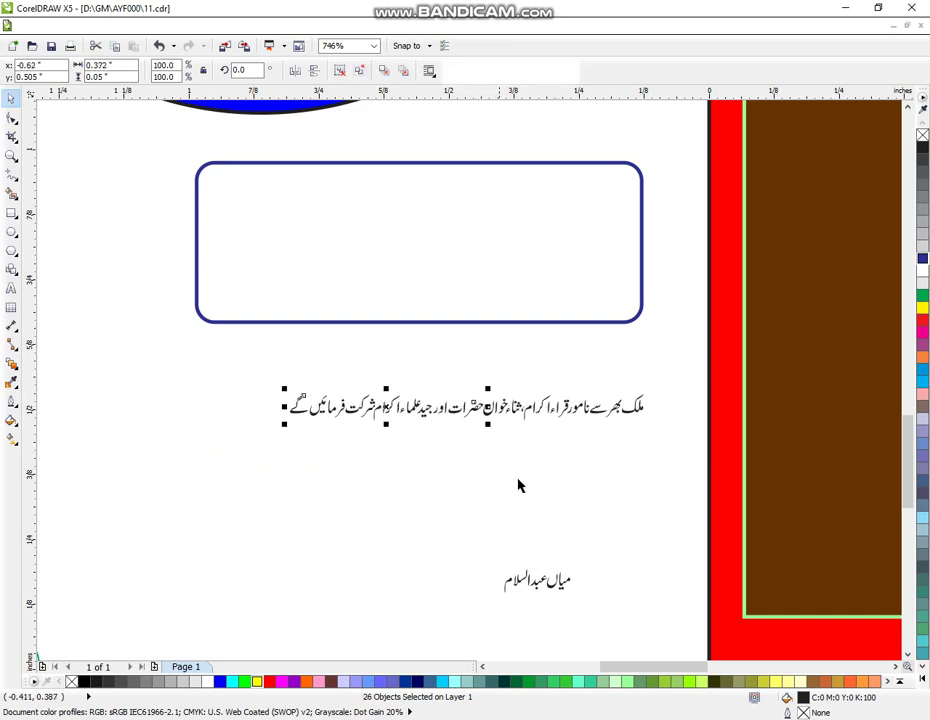
{"action": "left_click", "coordinate": [518, 486]}
Step: Stack the first half of the sentence above the second half and centre the two lines horizontally on each other
{"action": "left_click", "coordinate": [578, 413]}
{"action": "left_click_drag", "start_coordinate": [578, 413], "coordinate": [413, 384]}
{"action": "left_click", "coordinate": [434, 414], "text": "shift"}
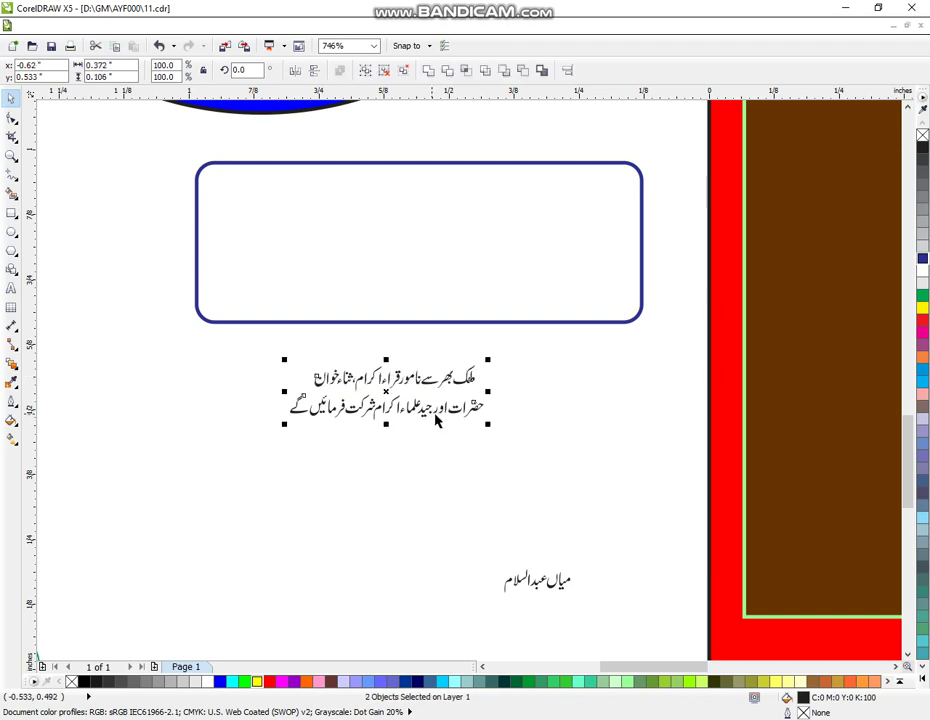
{"action": "key", "text": "c"}
Step: Place the two text lines inside the white rounded rectangle below the badge and enlarge them to about 0.80 × 0.23 inches
{"action": "left_click_drag", "start_coordinate": [489, 361], "coordinate": [521, 350]}
{"action": "left_click_drag", "start_coordinate": [385, 391], "coordinate": [418, 240]}
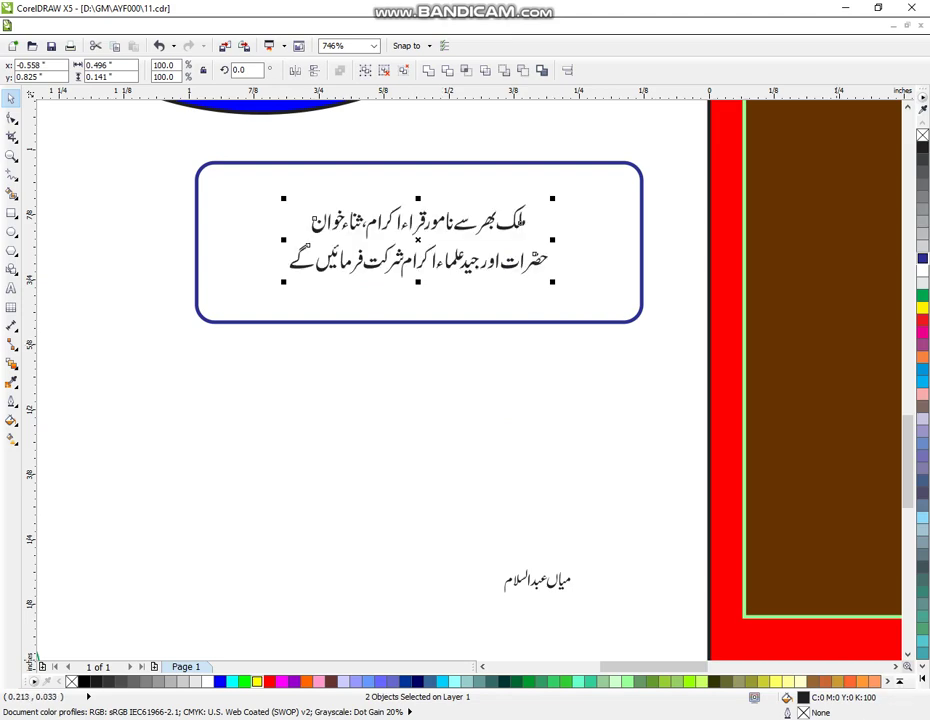
{"action": "left_click", "coordinate": [836, 718]}
{"action": "left_click", "coordinate": [804, 618]}
{"action": "left_click_drag", "start_coordinate": [554, 201], "coordinate": [631, 176]}
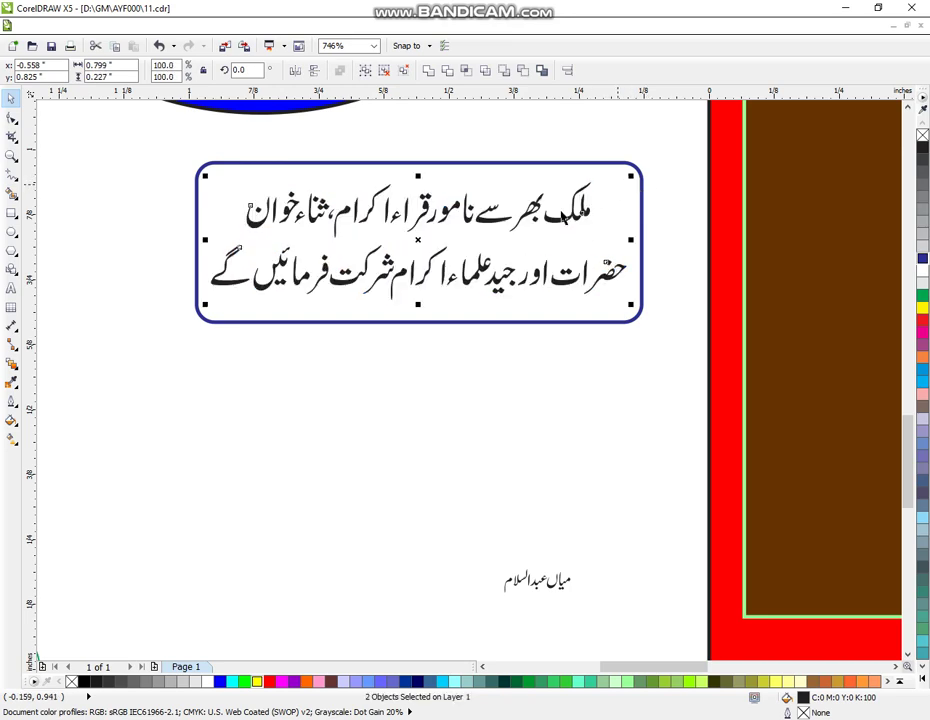
{"action": "left_click_drag", "start_coordinate": [418, 237], "coordinate": [420, 234]}
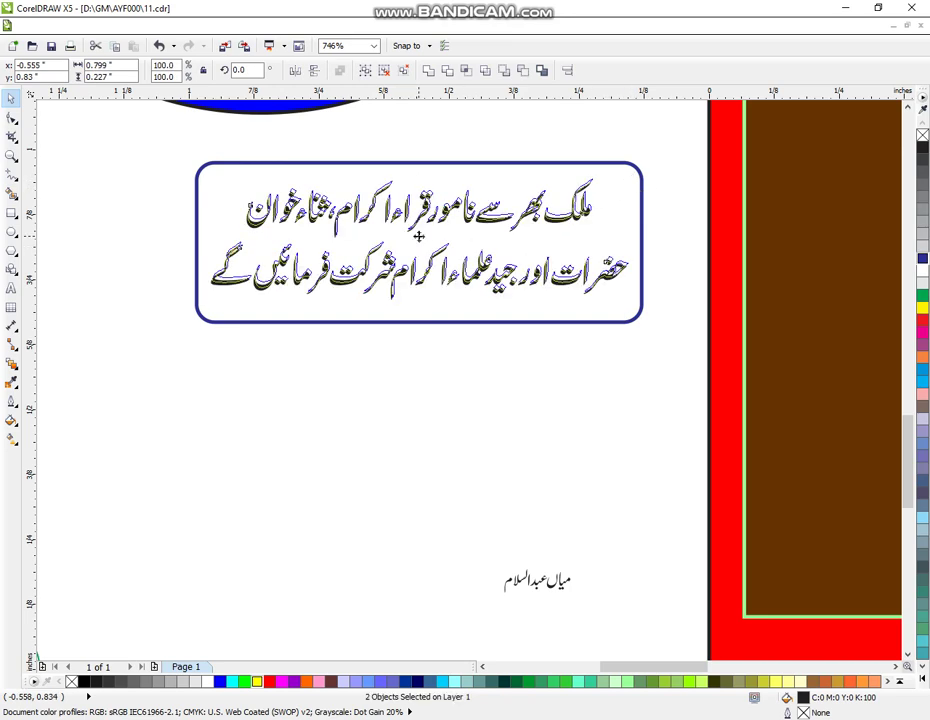
Step: Fill the two text lines with blue, enlarge them to about 0.84 × 0.24 inches and group them with their rounded rectangle
{"action": "left_click", "coordinate": [221, 681]}
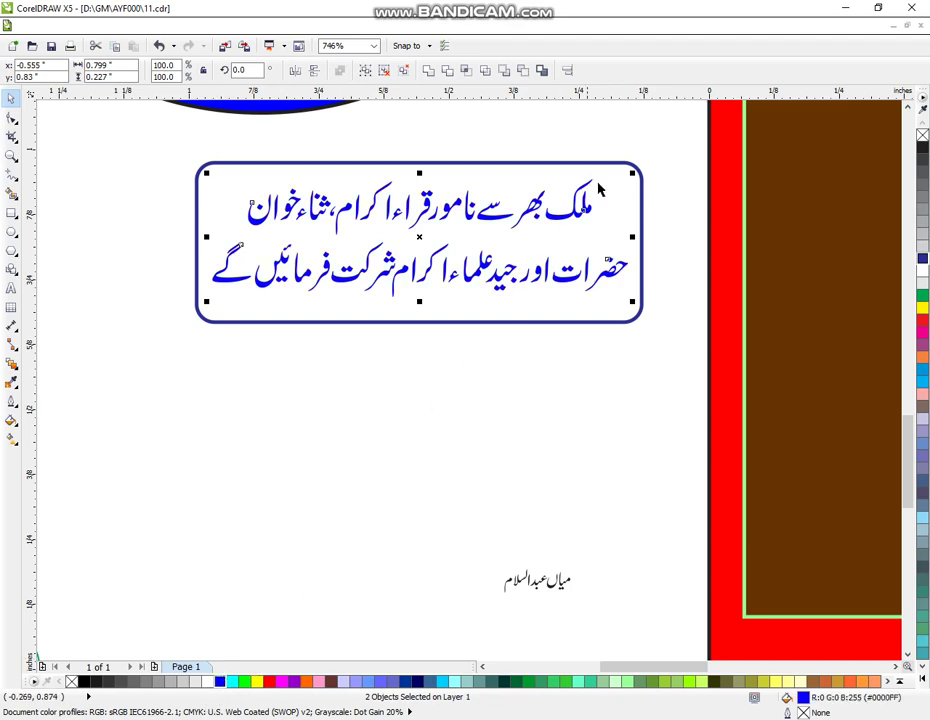
{"action": "left_click_drag", "start_coordinate": [633, 177], "coordinate": [649, 172]}
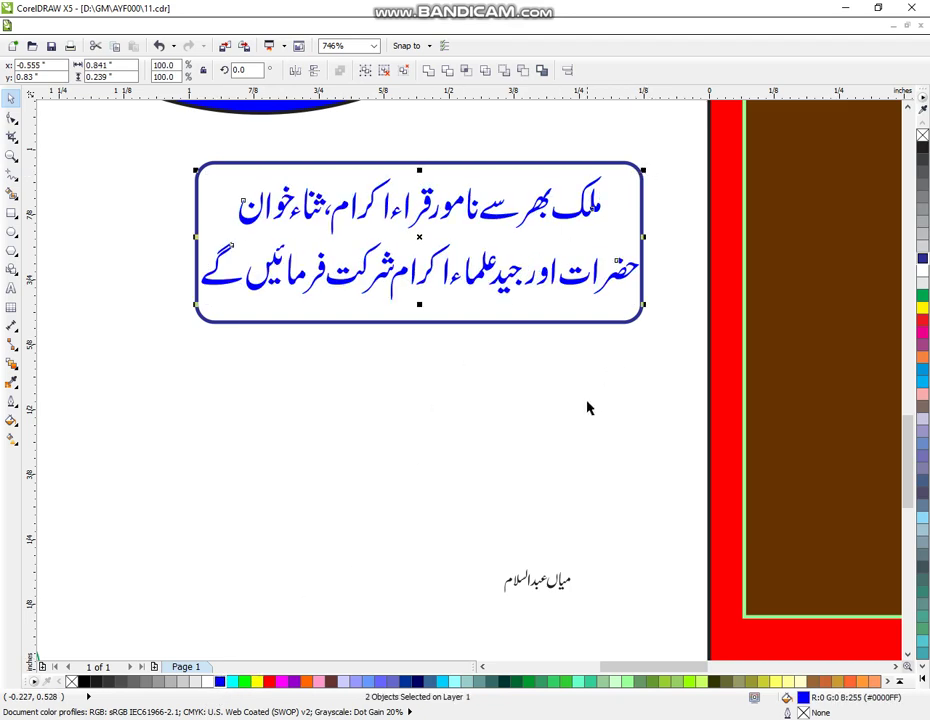
{"action": "left_click", "coordinate": [160, 160]}
{"action": "left_click_drag", "start_coordinate": [166, 135], "coordinate": [685, 394]}
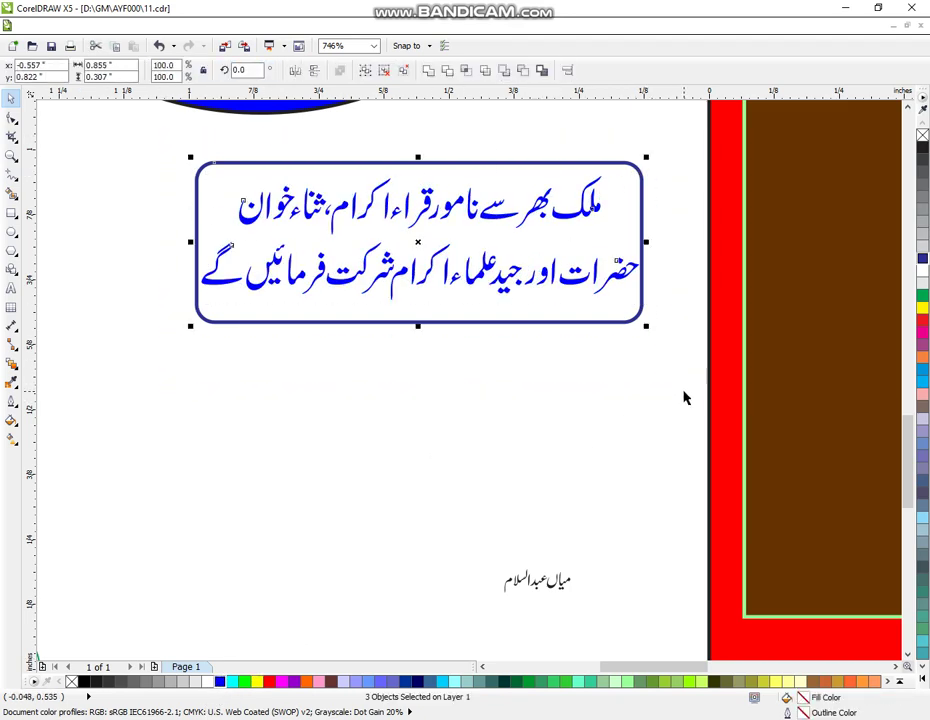
Step: Align the grouped invitation text box exactly over the empty white rounded rectangle on the card by their horizontal and vertical centres
{"action": "left_click", "coordinate": [11, 155]}
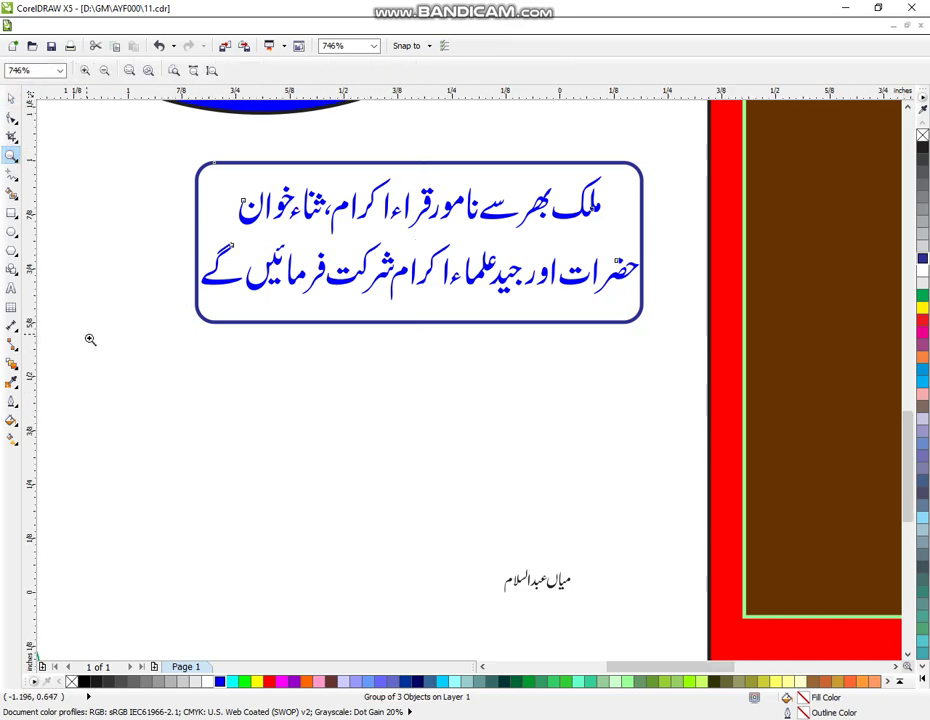
{"action": "scroll", "coordinate": [154, 338], "scroll_direction": "down", "scroll_amount": 4}
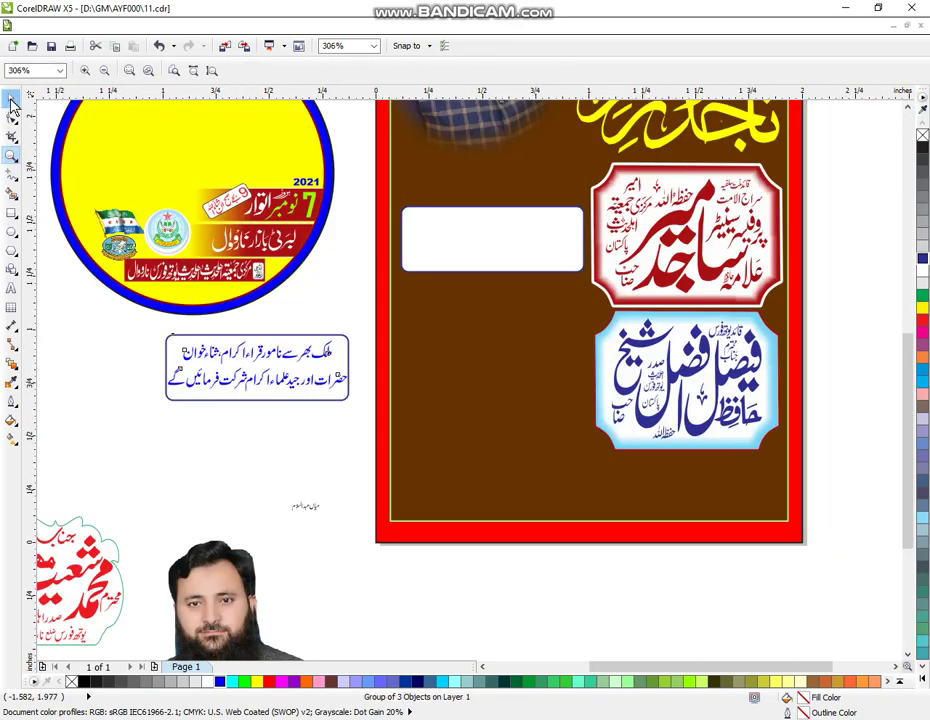
{"action": "left_click", "coordinate": [11, 99]}
{"action": "left_click", "coordinate": [143, 391]}
{"action": "left_click", "coordinate": [262, 355]}
{"action": "left_click", "coordinate": [469, 242], "text": "shift"}
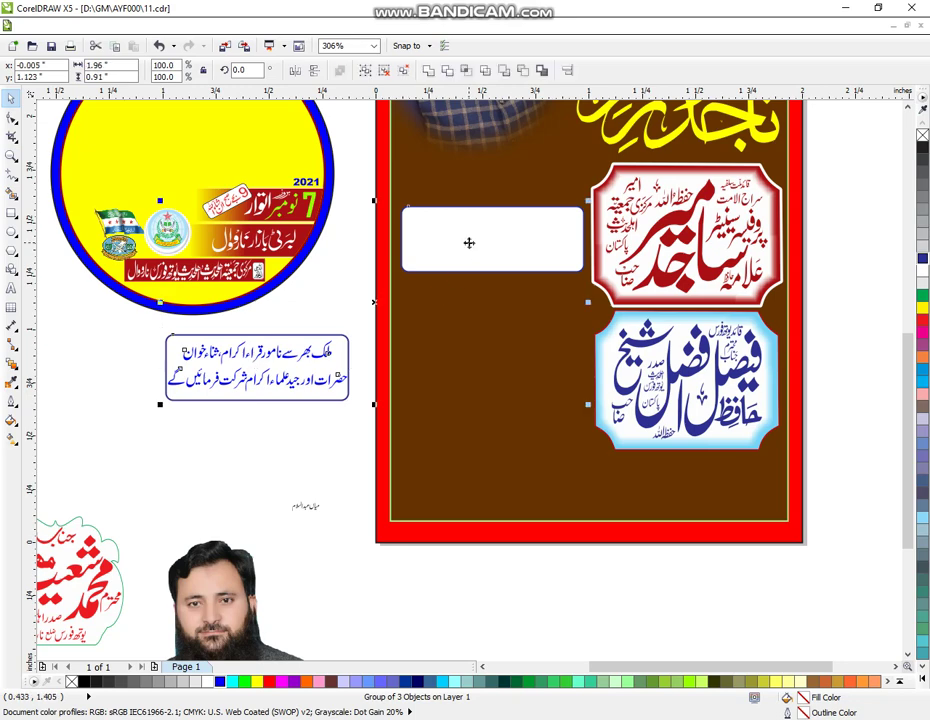
{"action": "key", "text": "e"}
{"action": "key", "text": "c"}
{"action": "left_click", "coordinate": [311, 359]}
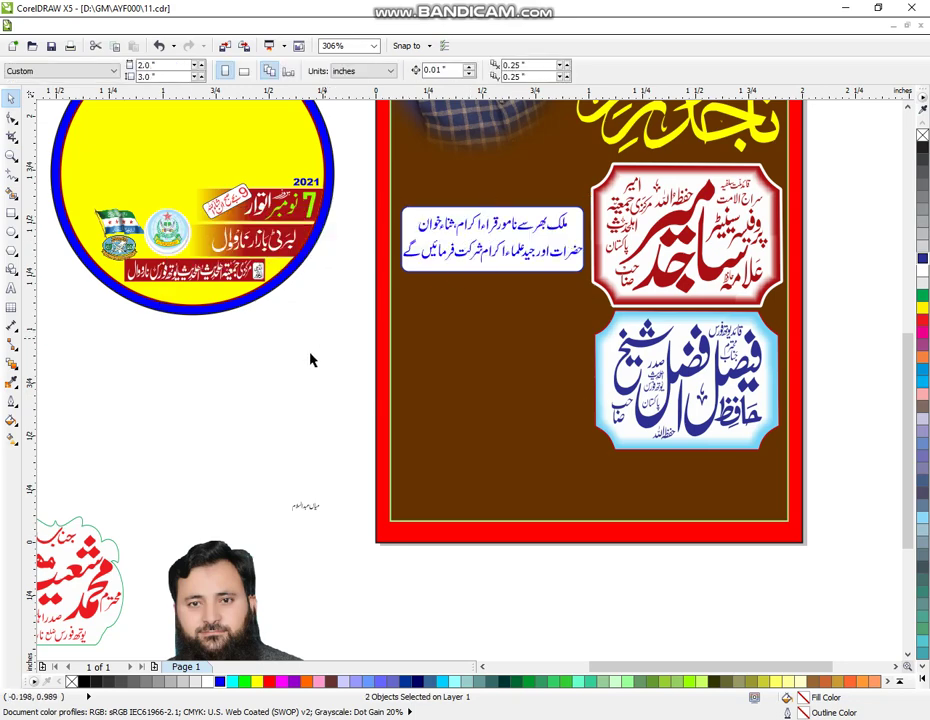
Step: Ungroup the portrait of the man in the grey jacket below the badge
{"action": "right_click", "coordinate": [345, 317]}
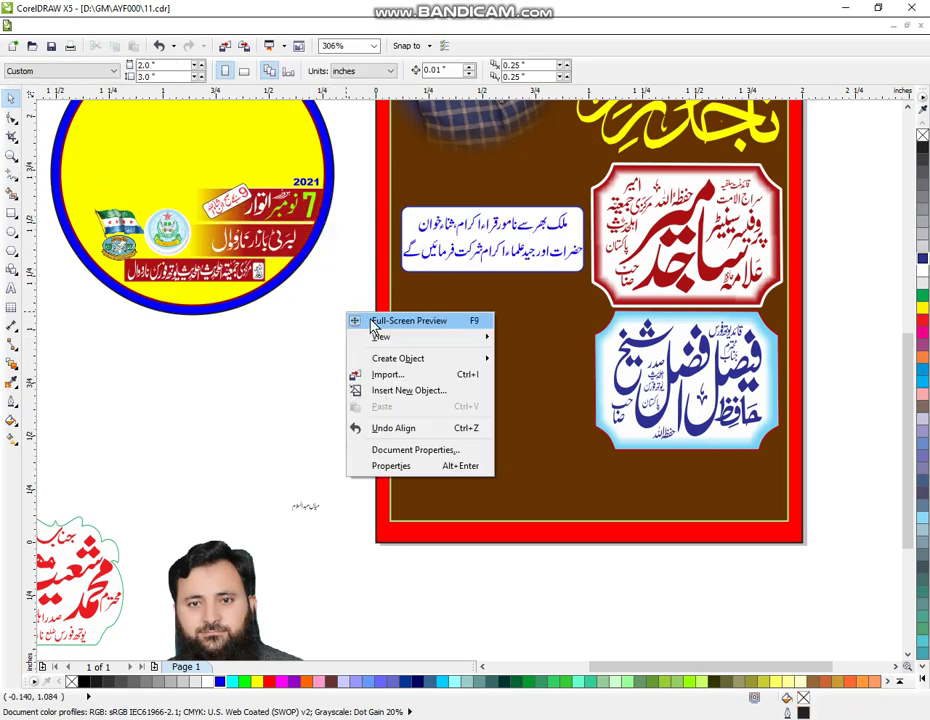
{"action": "left_click", "coordinate": [12, 114]}
{"action": "left_click", "coordinate": [11, 155]}
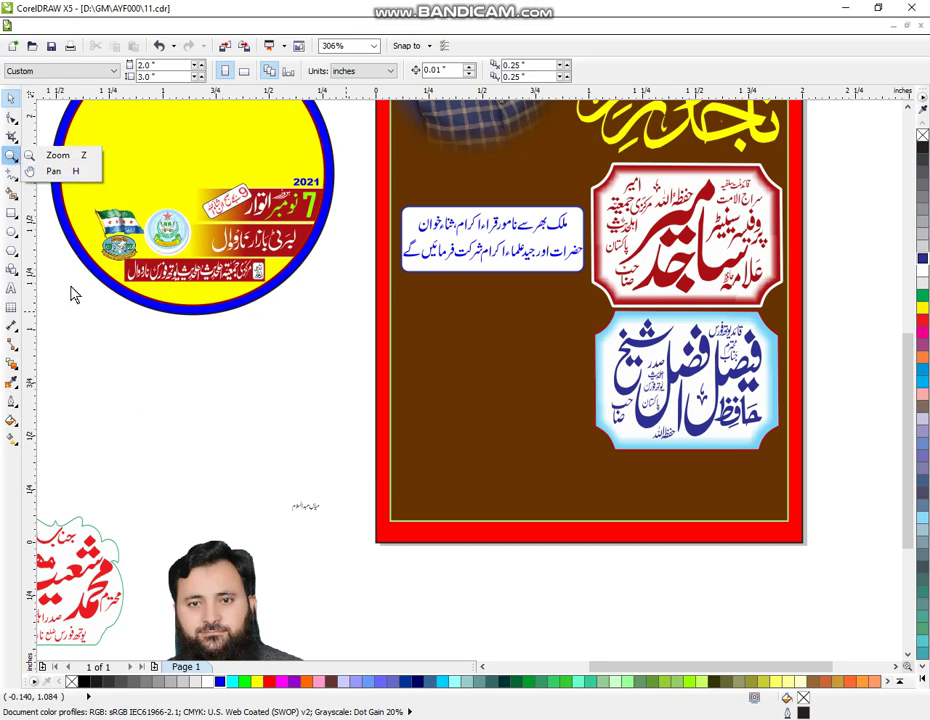
{"action": "left_click", "coordinate": [55, 155]}
{"action": "scroll", "coordinate": [285, 440], "scroll_direction": "down", "scroll_amount": 3}
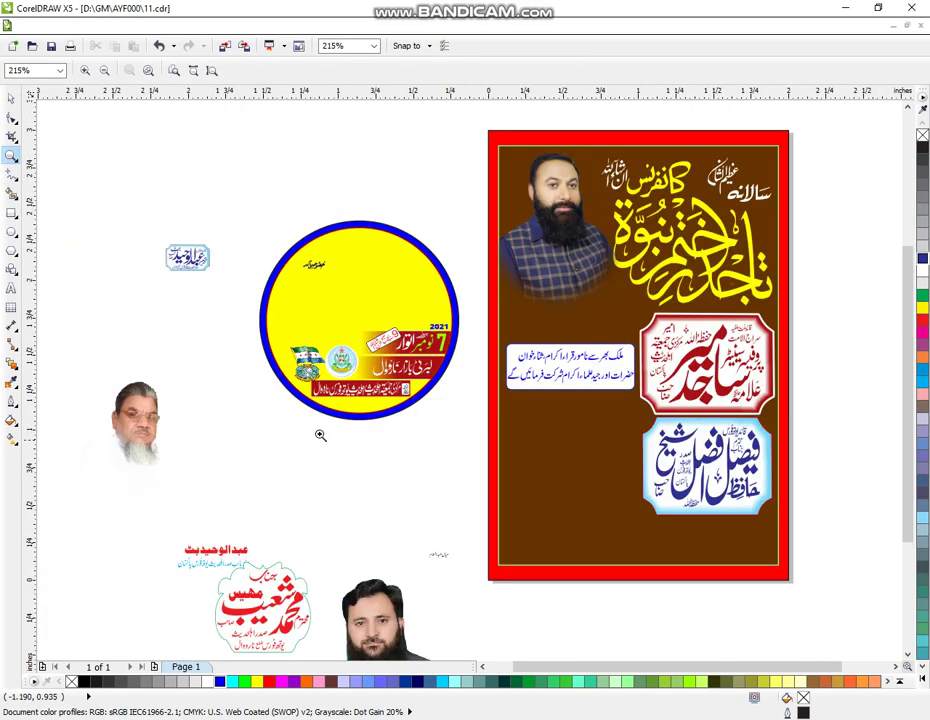
{"action": "scroll", "coordinate": [338, 437], "scroll_direction": "down", "scroll_amount": 1}
{"action": "left_click_drag", "start_coordinate": [107, 232], "coordinate": [818, 683]}
{"action": "left_click", "coordinate": [9, 100]}
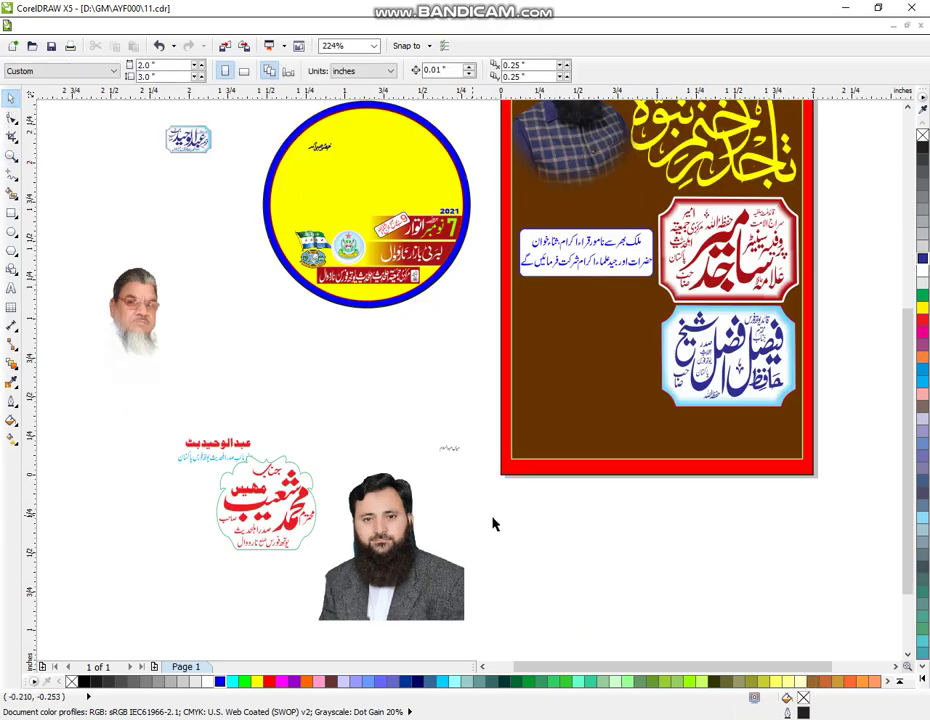
{"action": "left_click", "coordinate": [372, 567]}
{"action": "key", "text": "ctrl+u"}
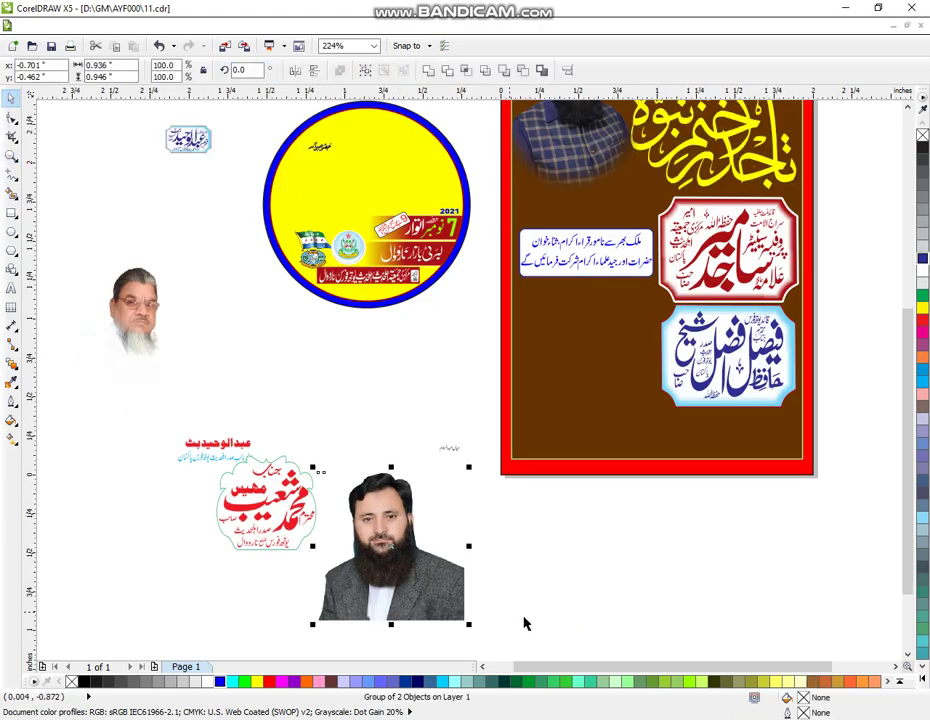
{"action": "left_click", "coordinate": [528, 618]}
Step: Pull the round-edged copy of the portrait off the square-cut original and delete the original
{"action": "left_click_drag", "start_coordinate": [399, 563], "coordinate": [378, 433]}
{"action": "left_click", "coordinate": [418, 581]}
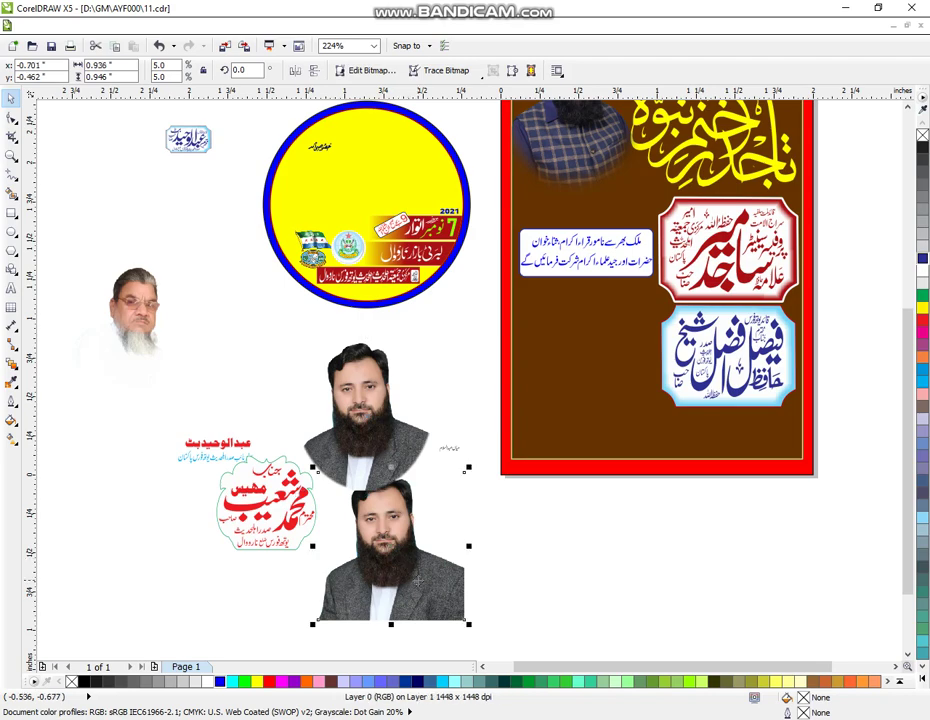
{"action": "key", "text": "Delete"}
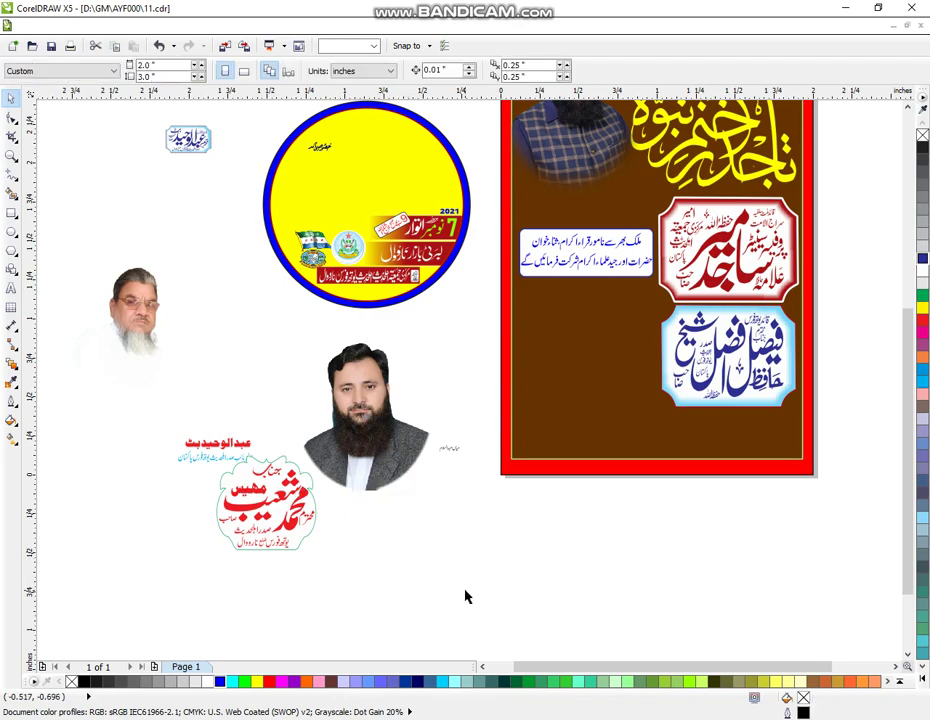
Step: Move the grey-jacket portrait to the card's lower-left corner, bring it to the front and mirror it horizontally
{"action": "left_click_drag", "start_coordinate": [364, 449], "coordinate": [537, 410]}
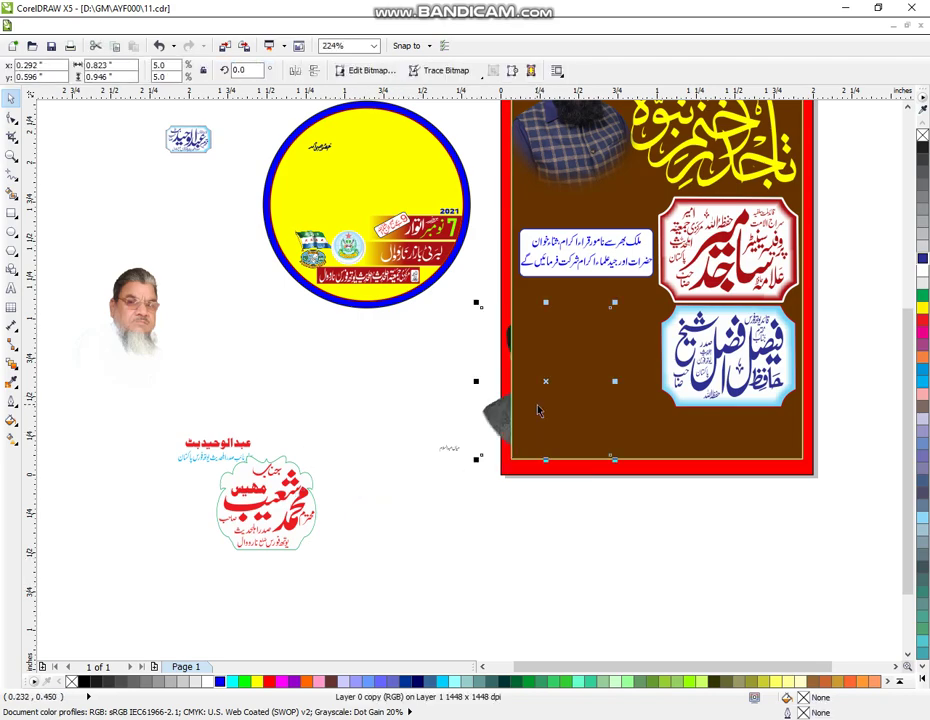
{"action": "key", "text": "shift+Page_Up"}
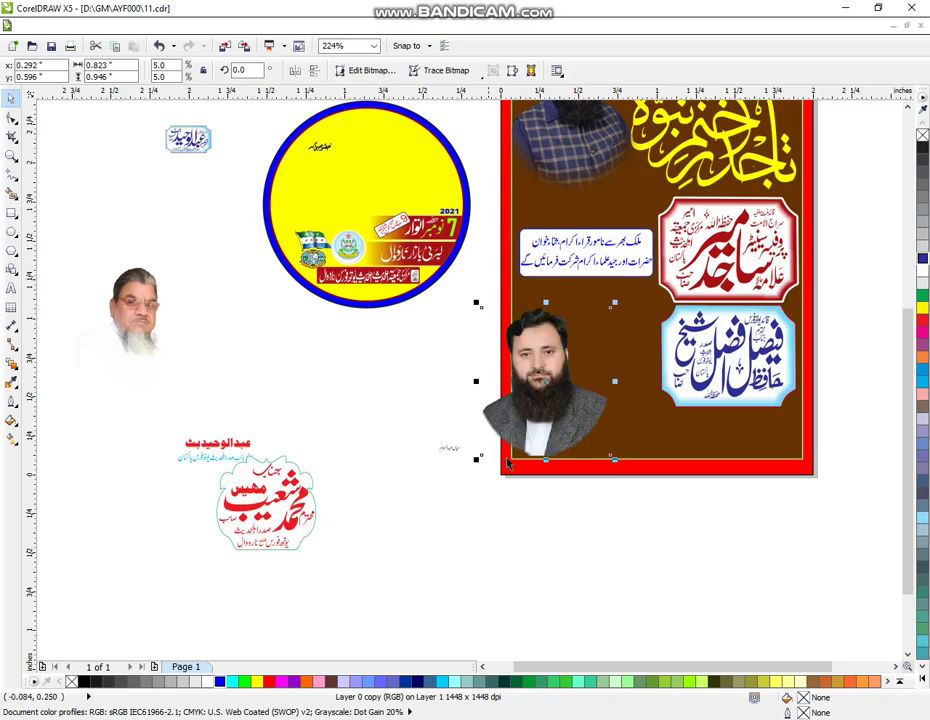
{"action": "left_click", "coordinate": [297, 71]}
{"action": "left_click", "coordinate": [612, 549]}
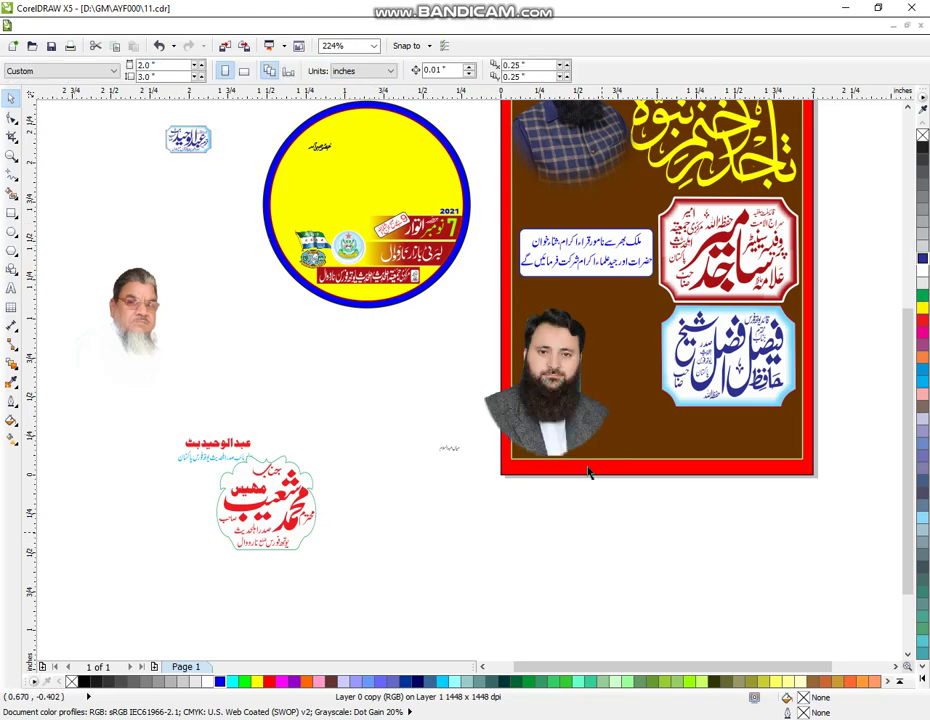
{"action": "left_click_drag", "start_coordinate": [565, 404], "coordinate": [557, 403]}
Step: Mirror the white-bearded man's portrait horizontally, place it beside the grey-jacket portrait on the card and enlarge it slightly
{"action": "left_click", "coordinate": [146, 320]}
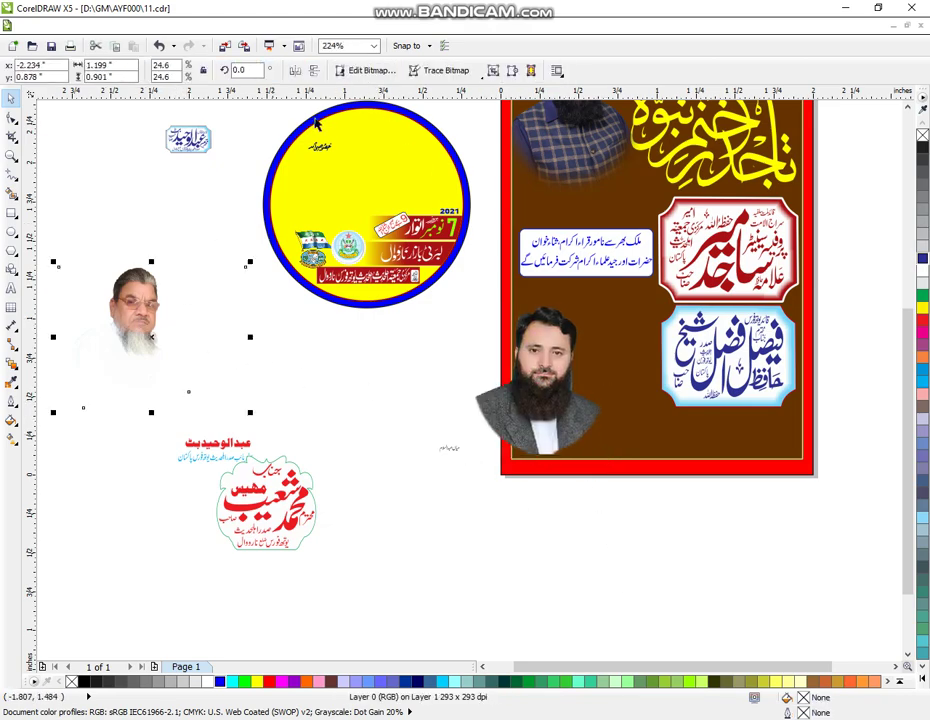
{"action": "left_click", "coordinate": [292, 71]}
{"action": "left_click_drag", "start_coordinate": [170, 308], "coordinate": [608, 372]}
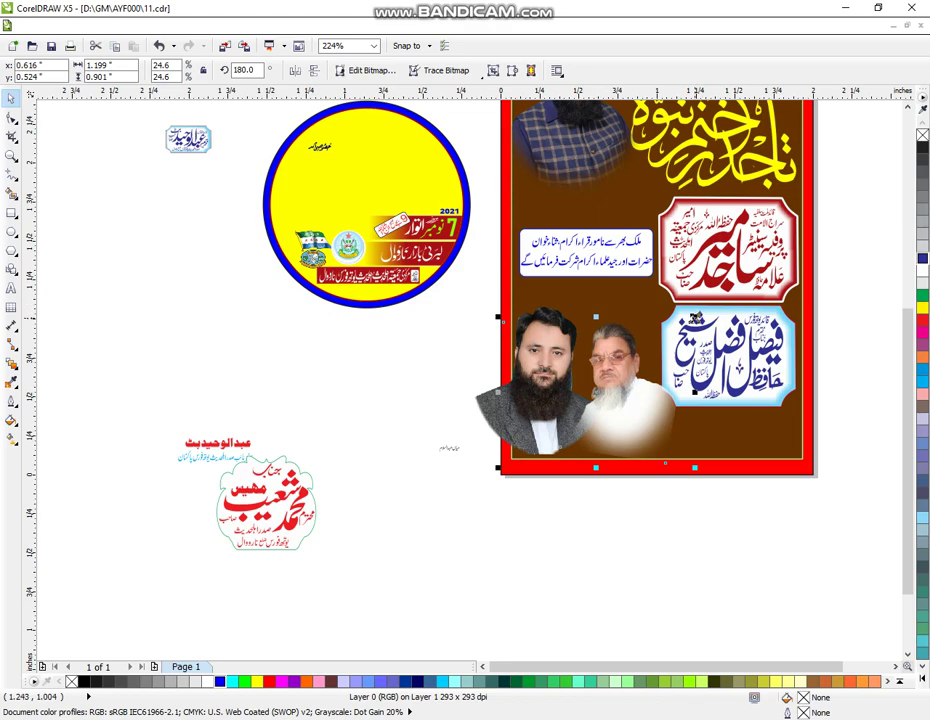
{"action": "left_click_drag", "start_coordinate": [696, 318], "coordinate": [701, 310]}
Step: Move the two lower portraits up together so they sit directly beneath the white invitation text box
{"action": "left_click_drag", "start_coordinate": [626, 406], "coordinate": [592, 394]}
{"action": "left_click", "coordinate": [507, 417], "text": "shift"}
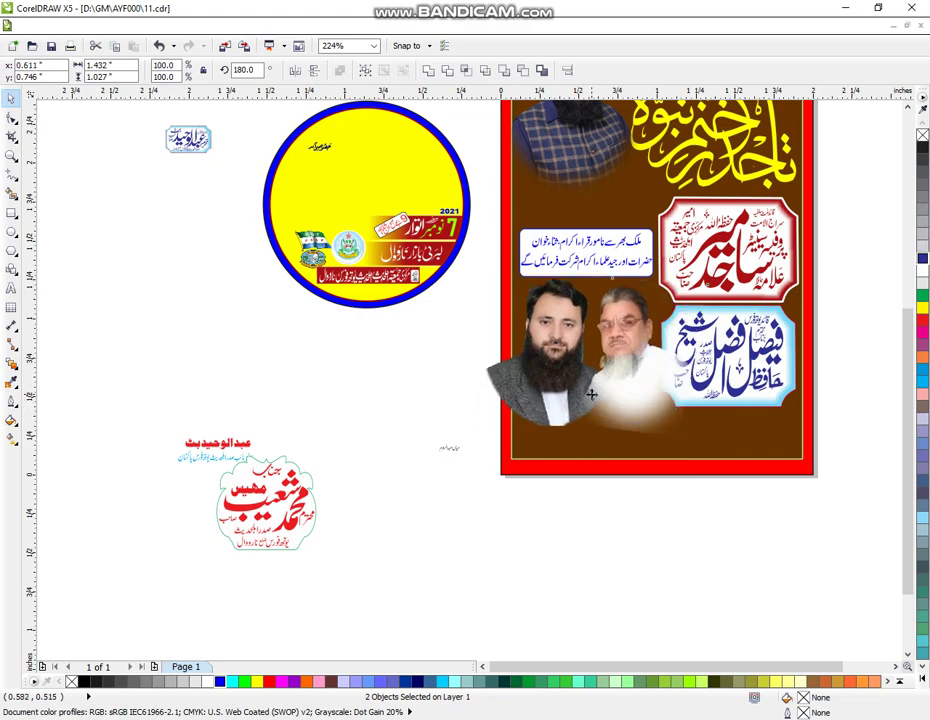
{"action": "left_click", "coordinate": [591, 395]}
{"action": "left_click", "coordinate": [737, 492]}
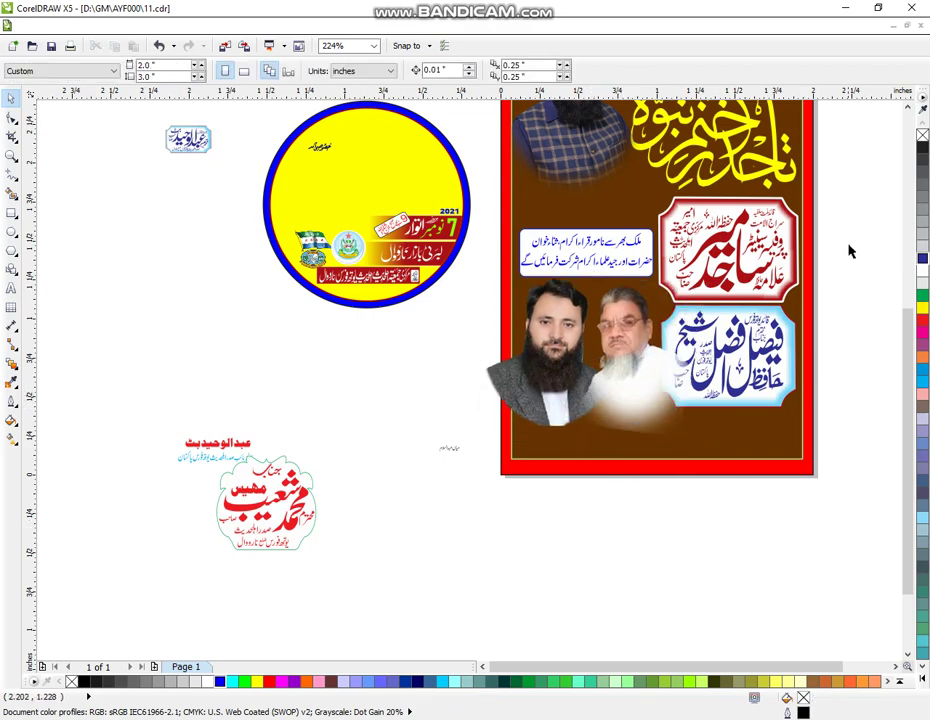
Step: Scale the stacked red and blue name plates down together to about 0.756 × 1.15 inches, clear of the portraits
{"action": "left_click", "coordinate": [638, 448]}
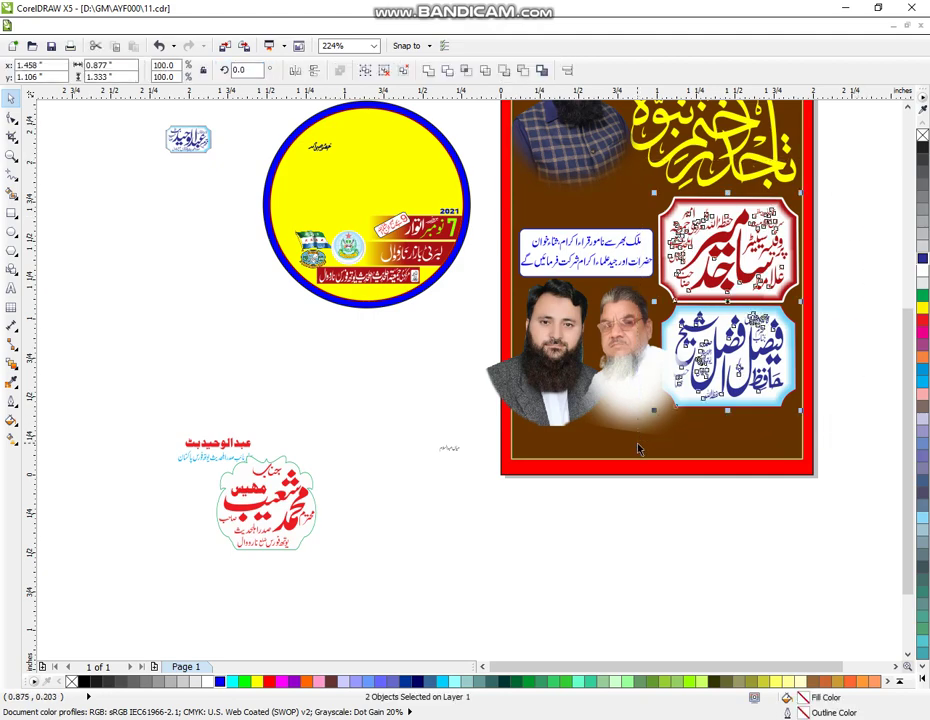
{"action": "left_click", "coordinate": [596, 498]}
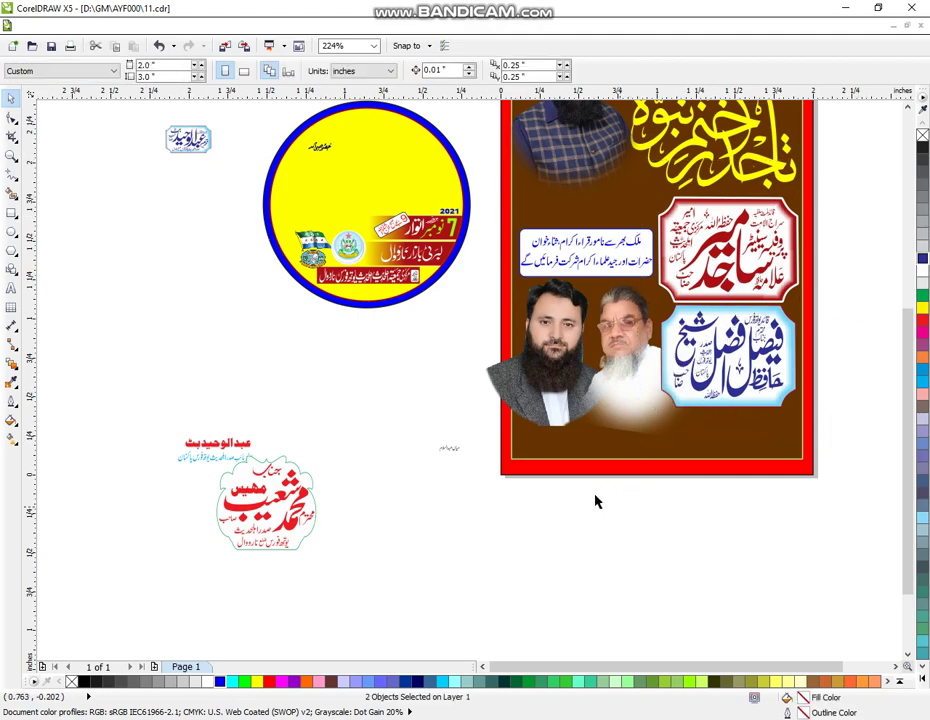
{"action": "left_click_drag", "start_coordinate": [842, 175], "coordinate": [677, 390]}
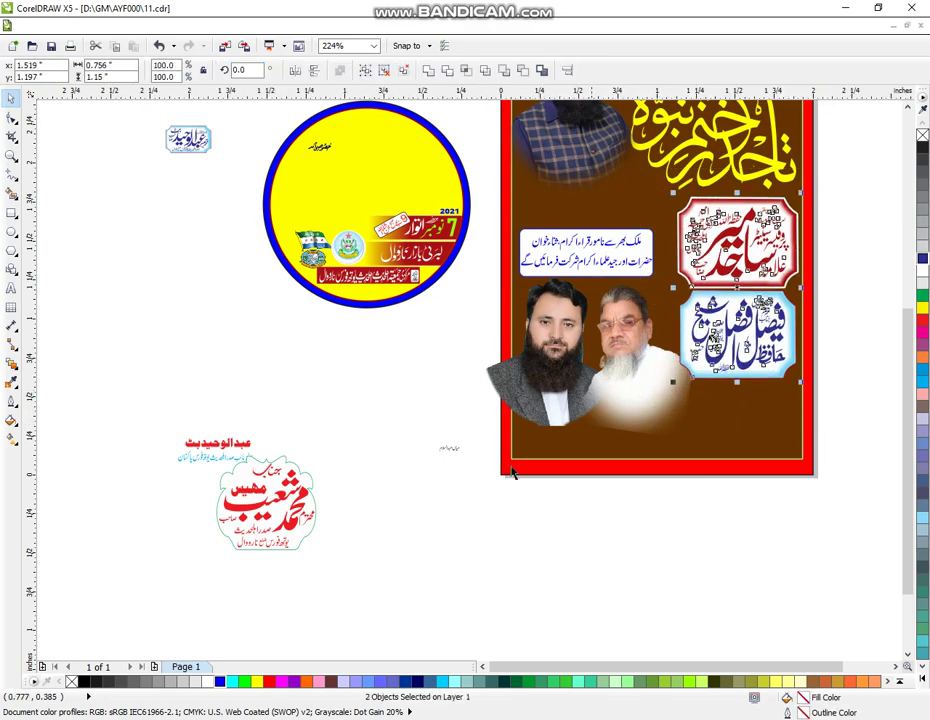
{"action": "left_click", "coordinate": [365, 527]}
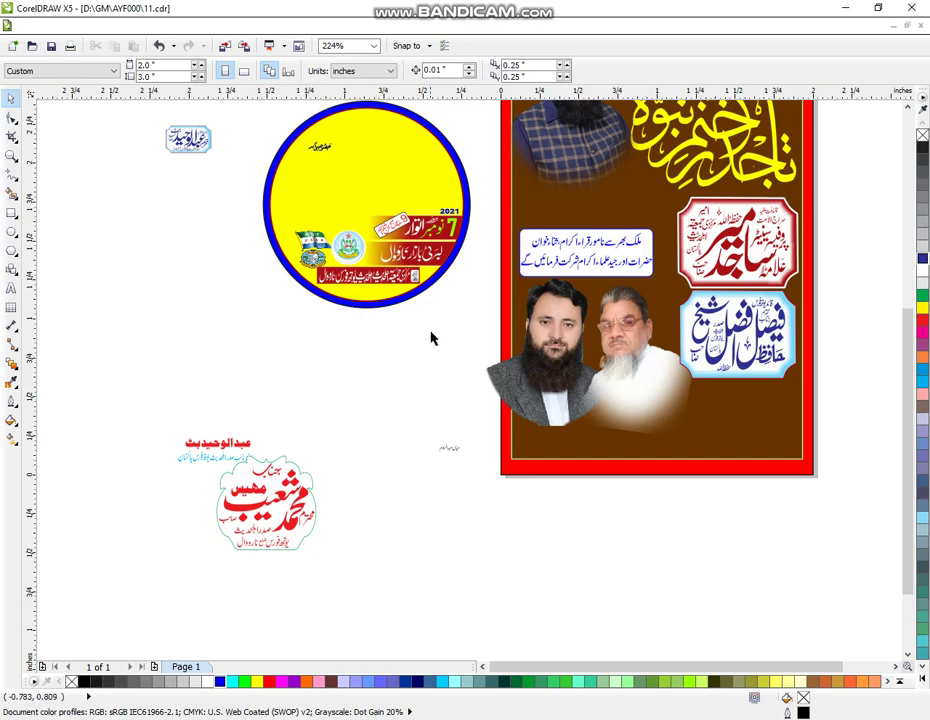
{"action": "left_click", "coordinate": [622, 385]}
{"action": "key", "text": "Escape"}
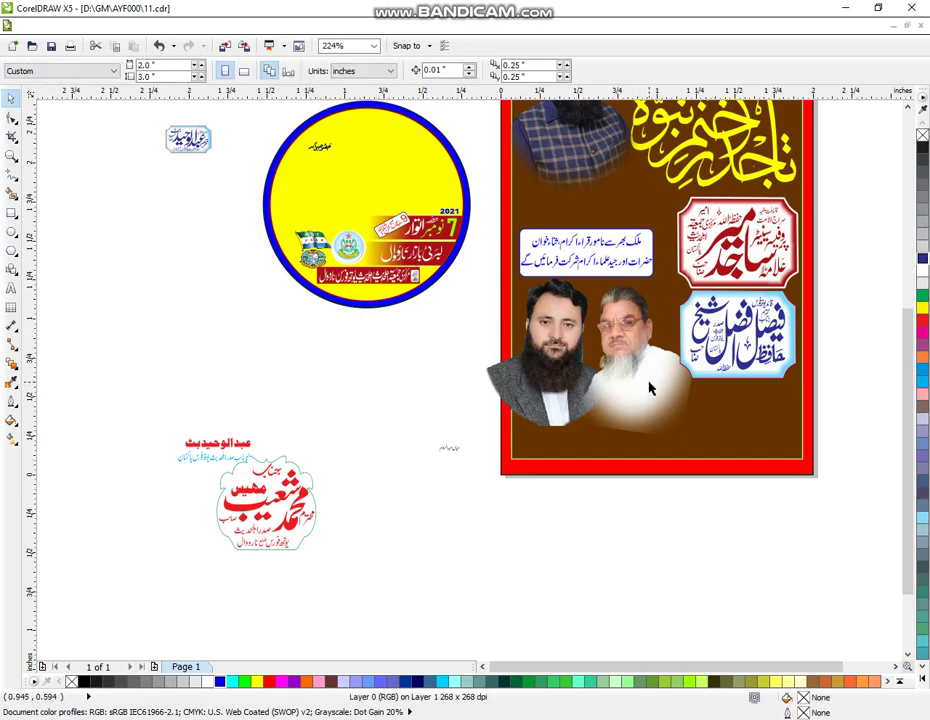
{"action": "left_click", "coordinate": [652, 388]}
{"action": "left_click_drag", "start_coordinate": [649, 387], "coordinate": [643, 428]}
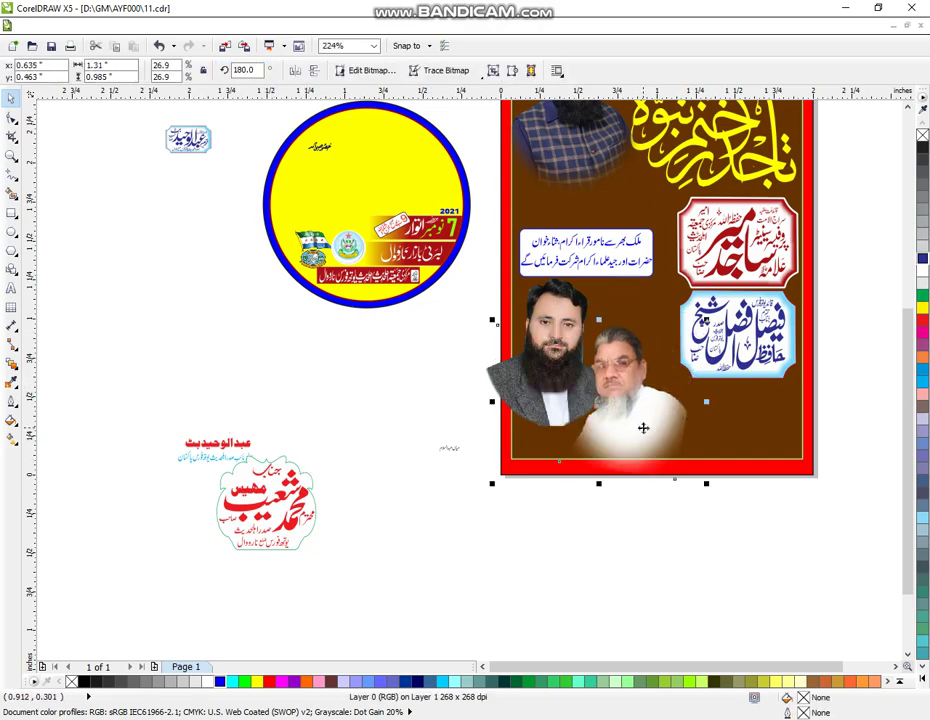
{"action": "key", "text": "ctrl+z"}
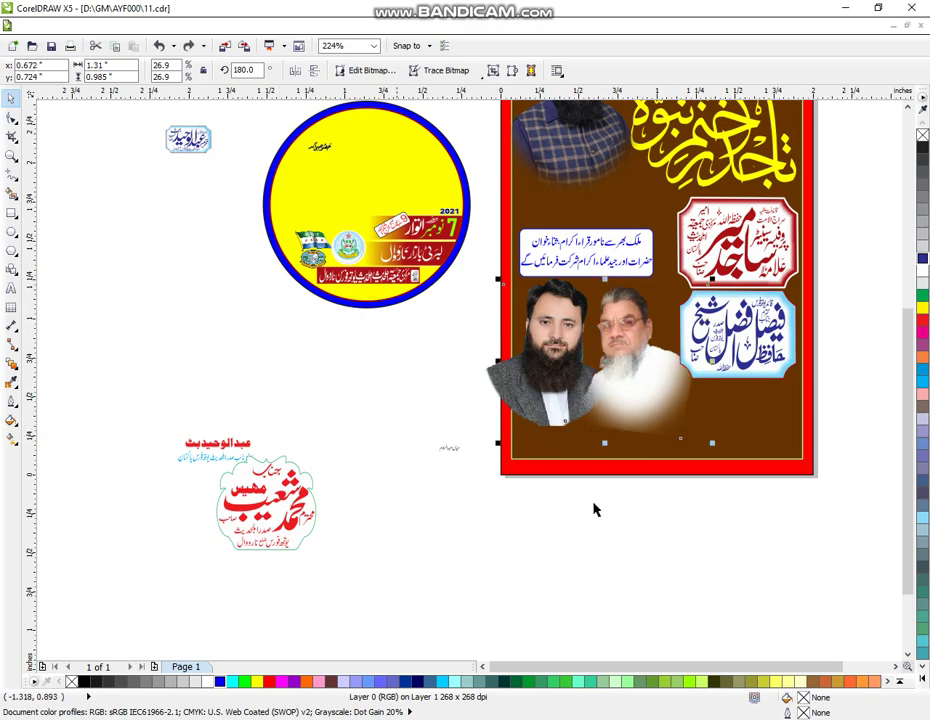
Step: Move the small black name text beside the card to the blank area below the yellow circle
{"action": "left_click", "coordinate": [419, 595]}
{"action": "left_click_drag", "start_coordinate": [407, 409], "coordinate": [486, 502]}
{"action": "left_click_drag", "start_coordinate": [449, 449], "coordinate": [311, 376]}
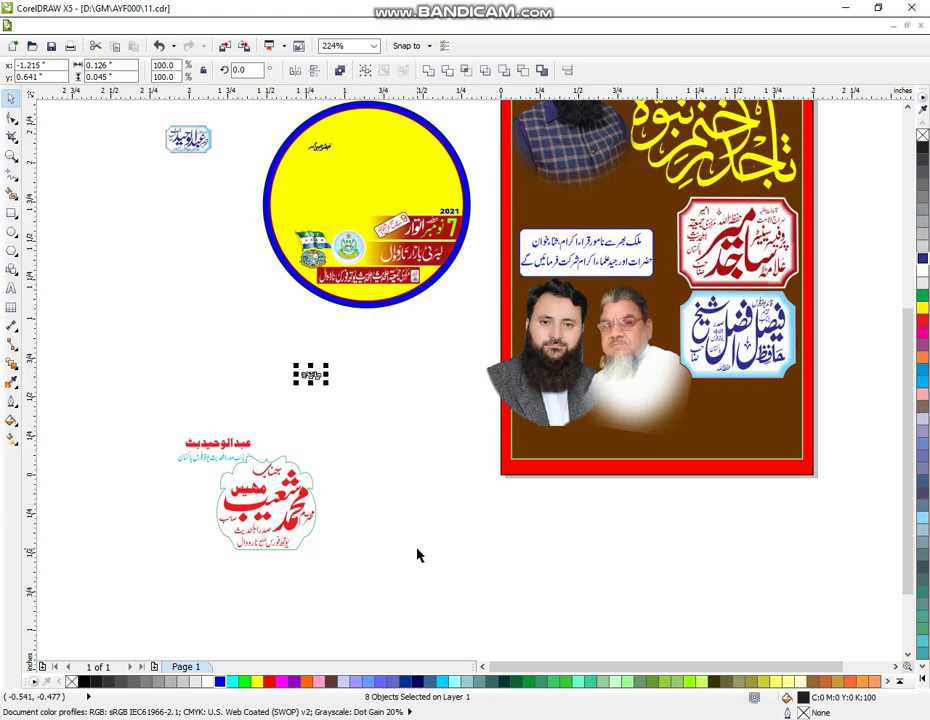
Step: Group the two lower portraits, scale the group to about 93.9% and place it directly beneath the invitation text box
{"action": "left_click_drag", "start_coordinate": [403, 550], "coordinate": [729, 270]}
{"action": "left_click_drag", "start_coordinate": [649, 366], "coordinate": [645, 402]}
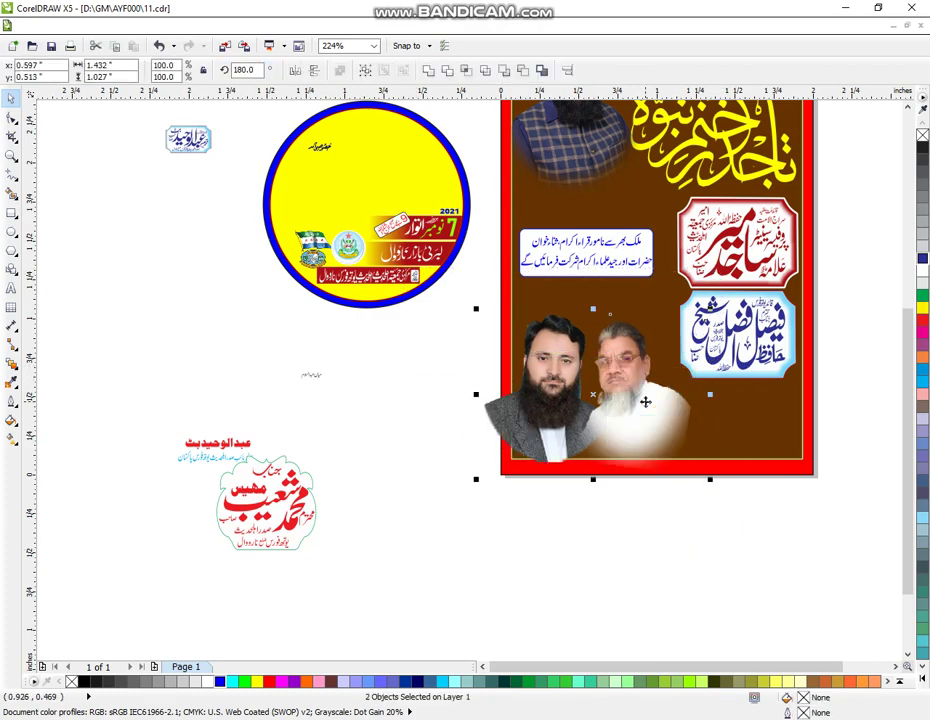
{"action": "key", "text": "ctrl+g"}
{"action": "left_click", "coordinate": [664, 567]}
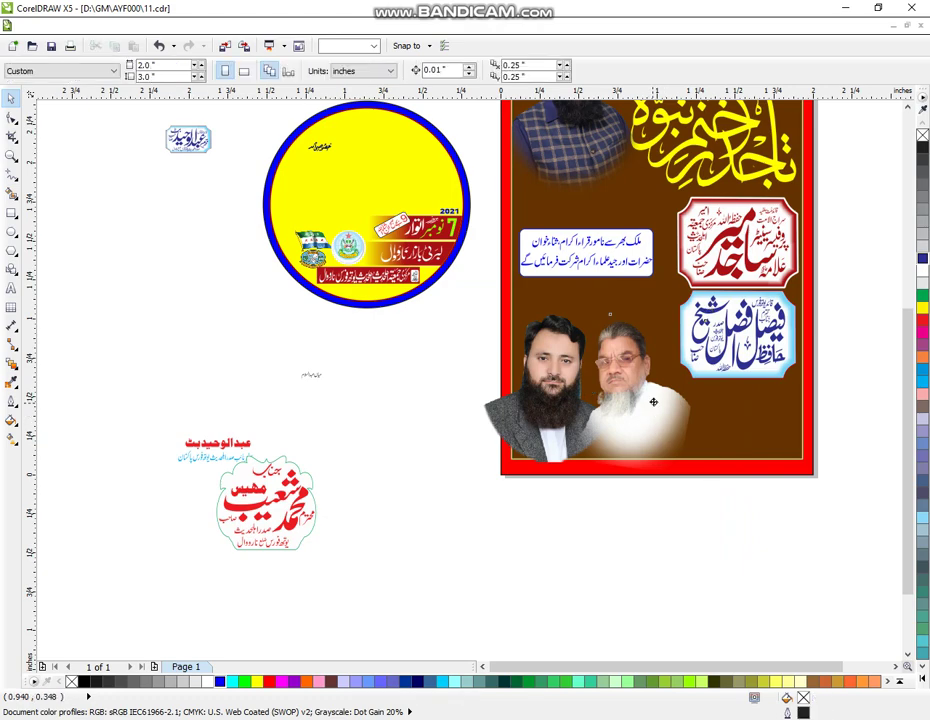
{"action": "left_click_drag", "start_coordinate": [656, 438], "coordinate": [650, 392]}
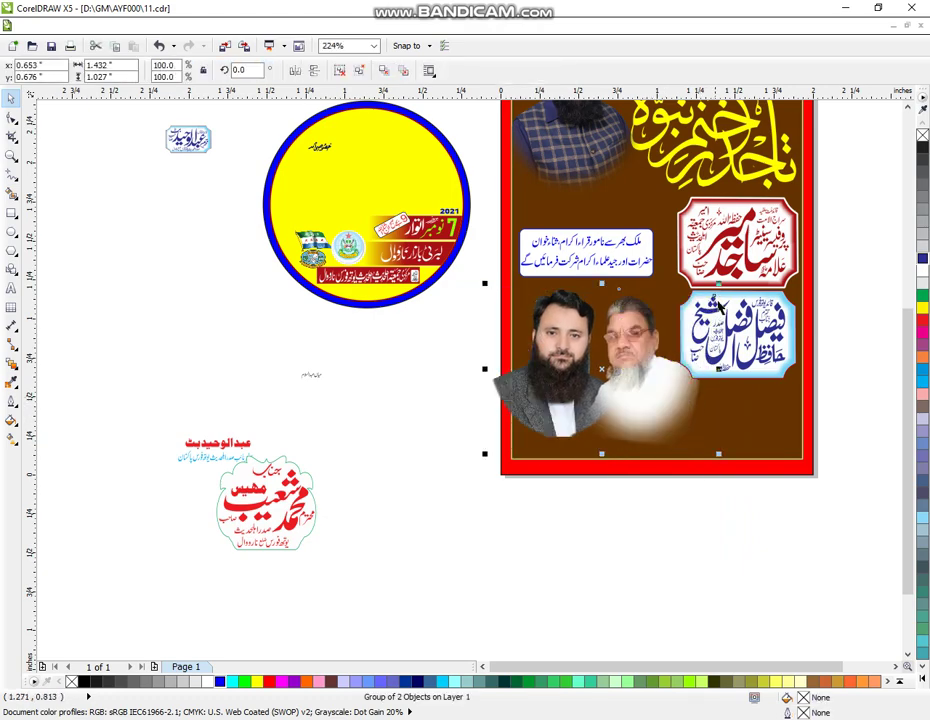
{"action": "left_click_drag", "start_coordinate": [719, 287], "coordinate": [711, 295]}
{"action": "mouse_move", "coordinate": [645, 360]}
{"action": "left_mouse_down"}
{"action": "mouse_move", "coordinate": [647, 349]}
{"action": "mouse_move", "coordinate": [640, 352]}
{"action": "left_mouse_up"}
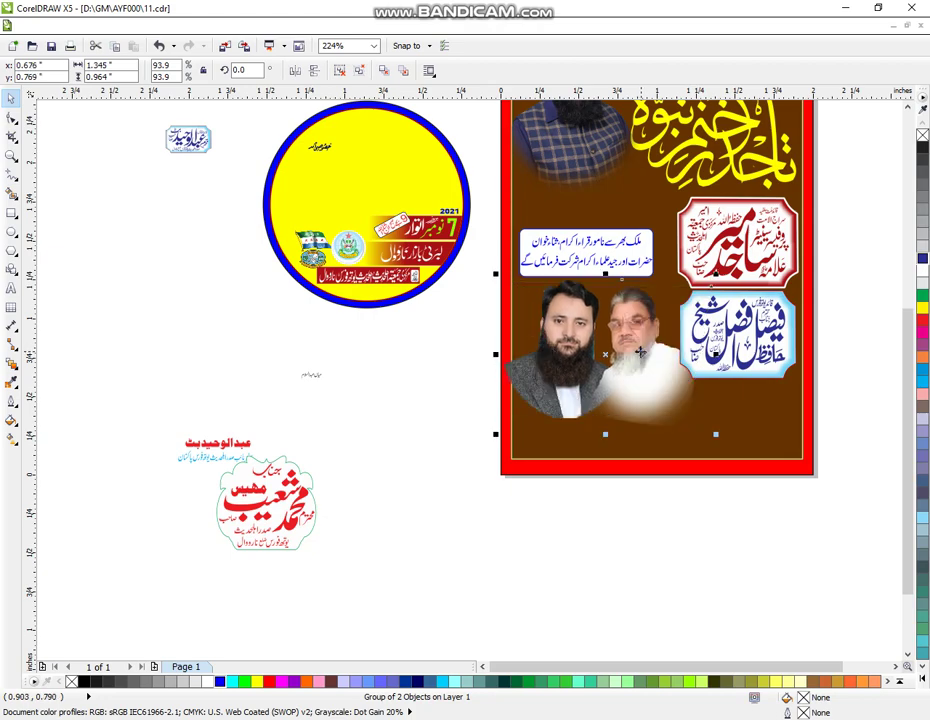
{"action": "left_click", "coordinate": [658, 540]}
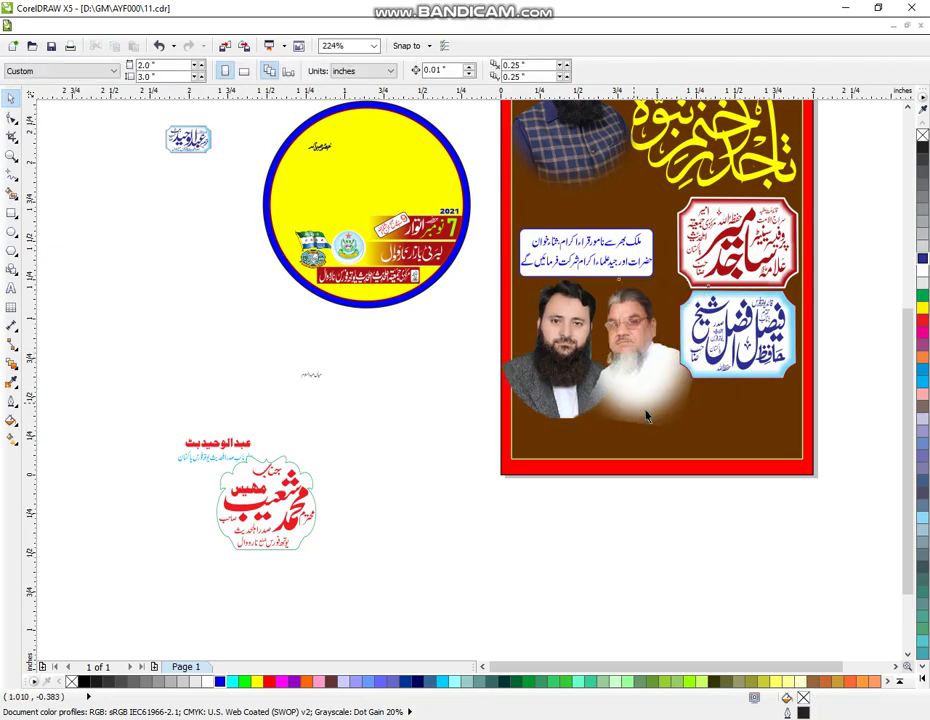
Step: PowerClip the grouped lower portraits inside the card's brown background rectangle
{"action": "left_click", "coordinate": [644, 413]}
{"action": "left_click", "coordinate": [213, 26]}
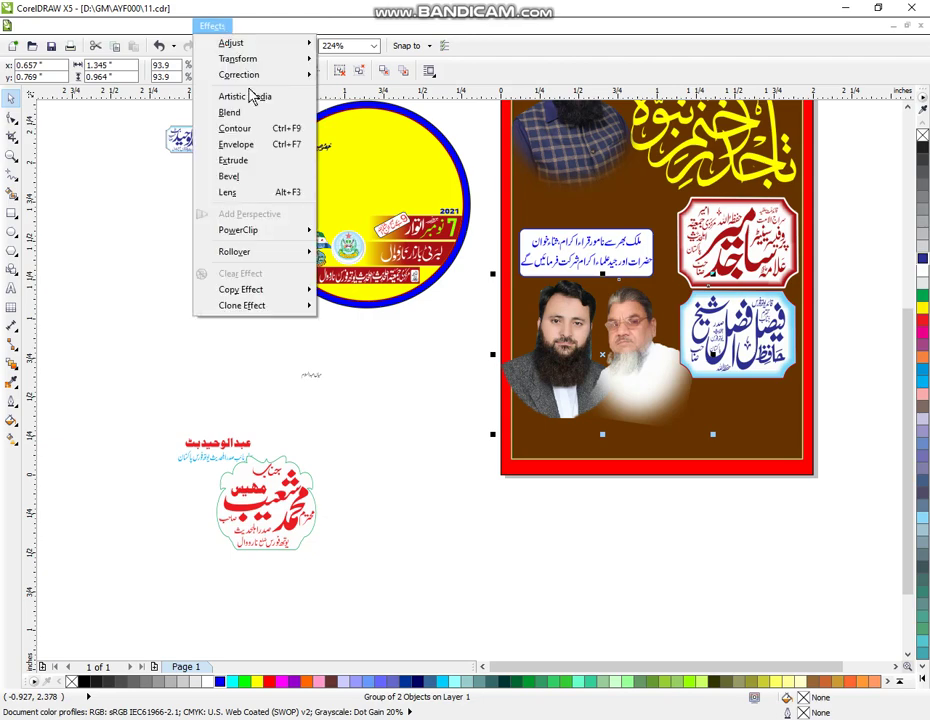
{"action": "mouse_move", "coordinate": [322, 234]}
{"action": "left_click", "coordinate": [380, 232]}
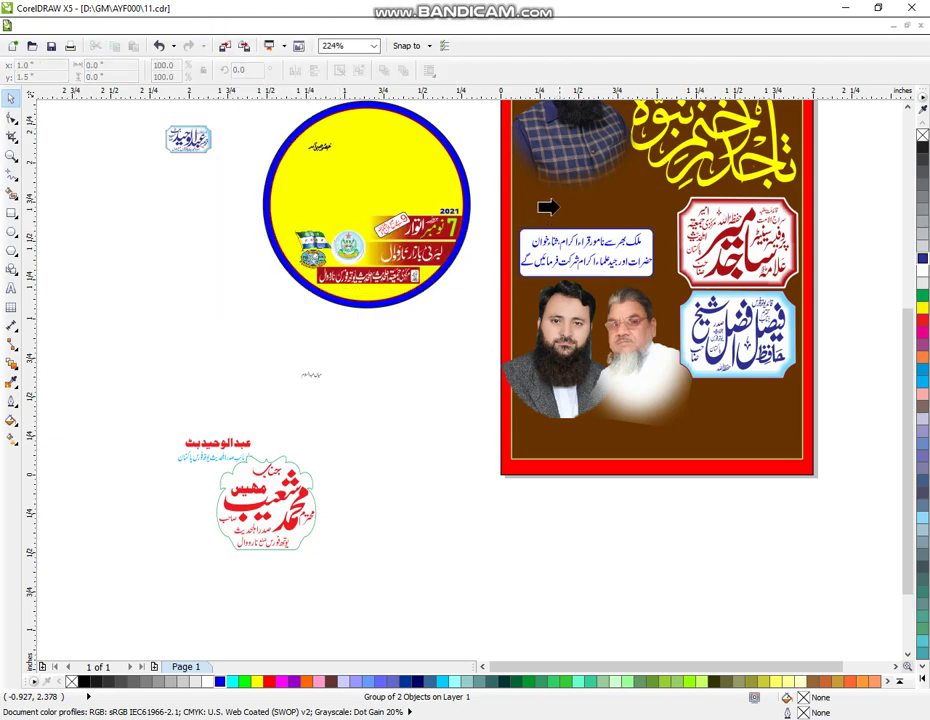
{"action": "left_click", "coordinate": [546, 208]}
Step: Extract the PowerClip contents from the yellow circle so its red banners become separate objects
{"action": "left_click", "coordinate": [386, 166]}
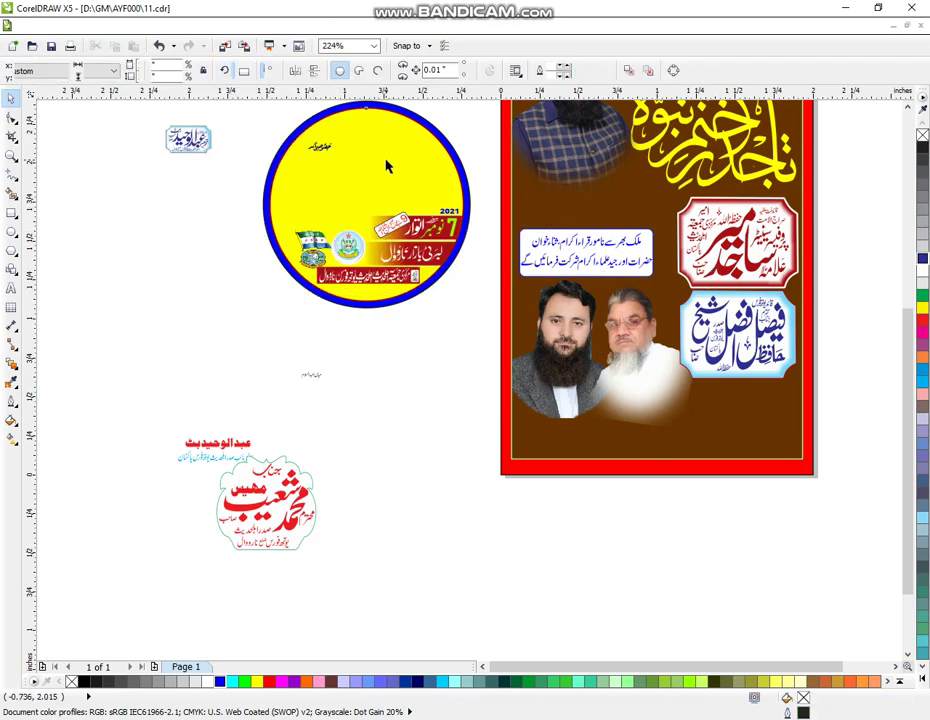
{"action": "right_click", "coordinate": [389, 167]}
{"action": "left_click", "coordinate": [425, 169]}
{"action": "left_click", "coordinate": [426, 343]}
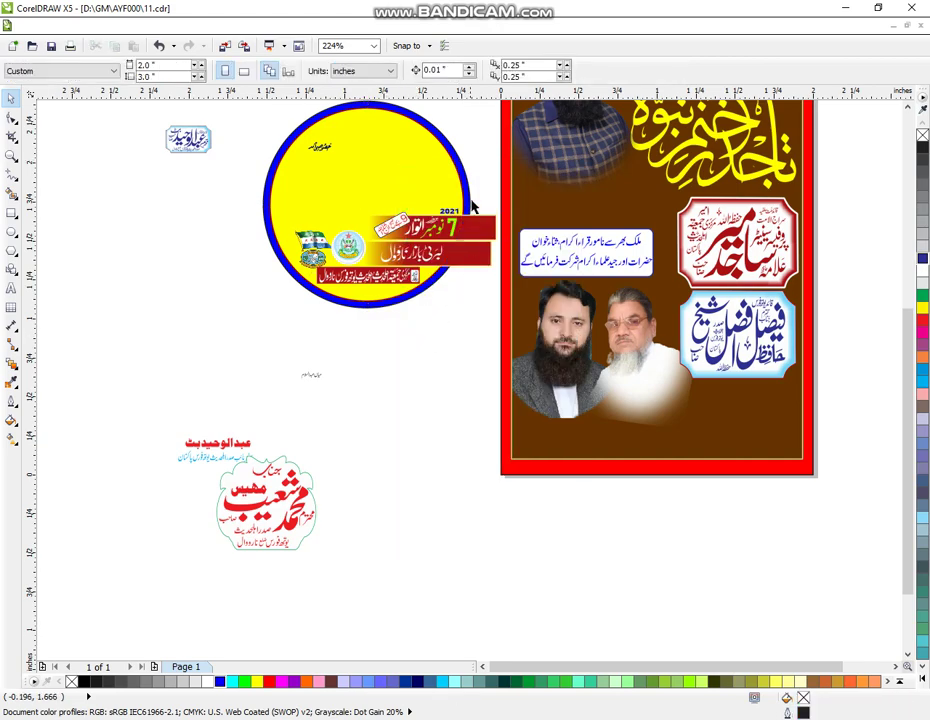
Step: Move the small calligraphy from the yellow circle beneath the card's yellow title, enlarge it to about 0.207 × 0.081 inches and fill it white
{"action": "left_click", "coordinate": [323, 152]}
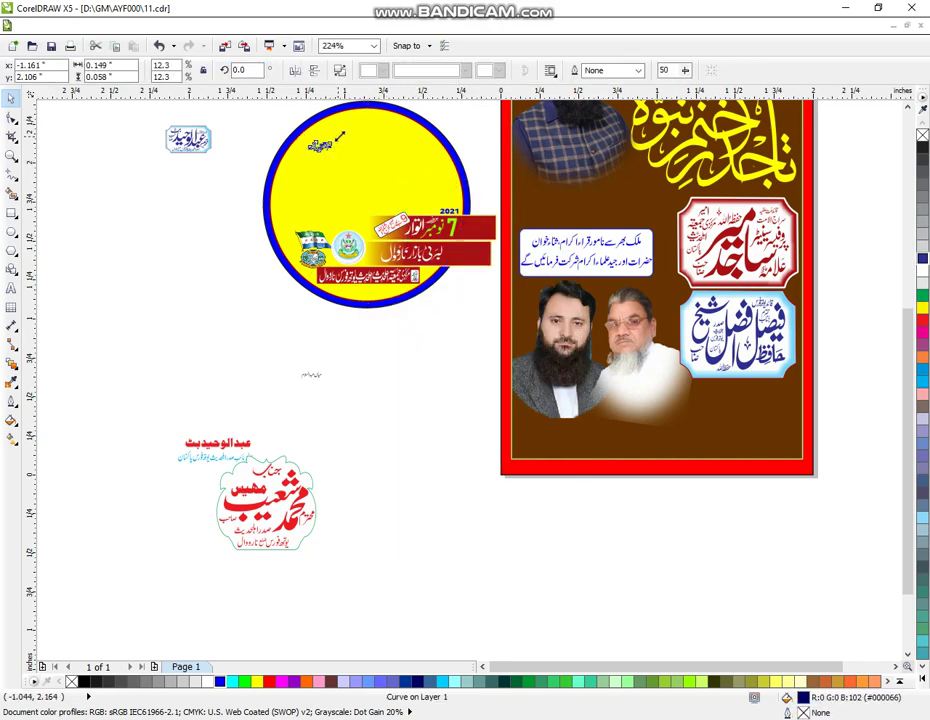
{"action": "left_click_drag", "start_coordinate": [615, 178], "coordinate": [738, 185]}
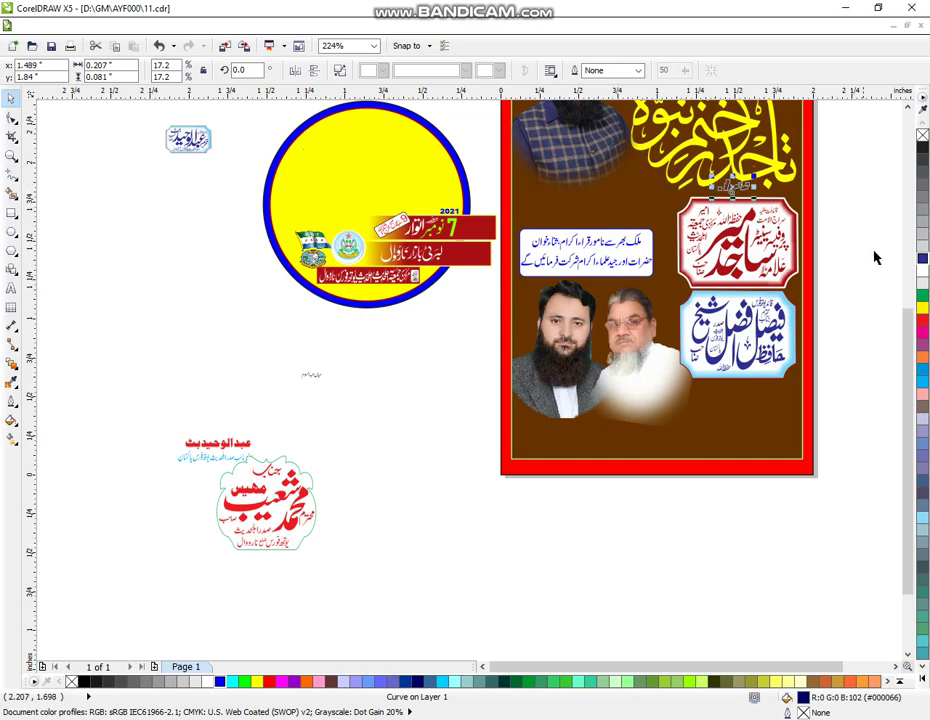
{"action": "left_click", "coordinate": [921, 271]}
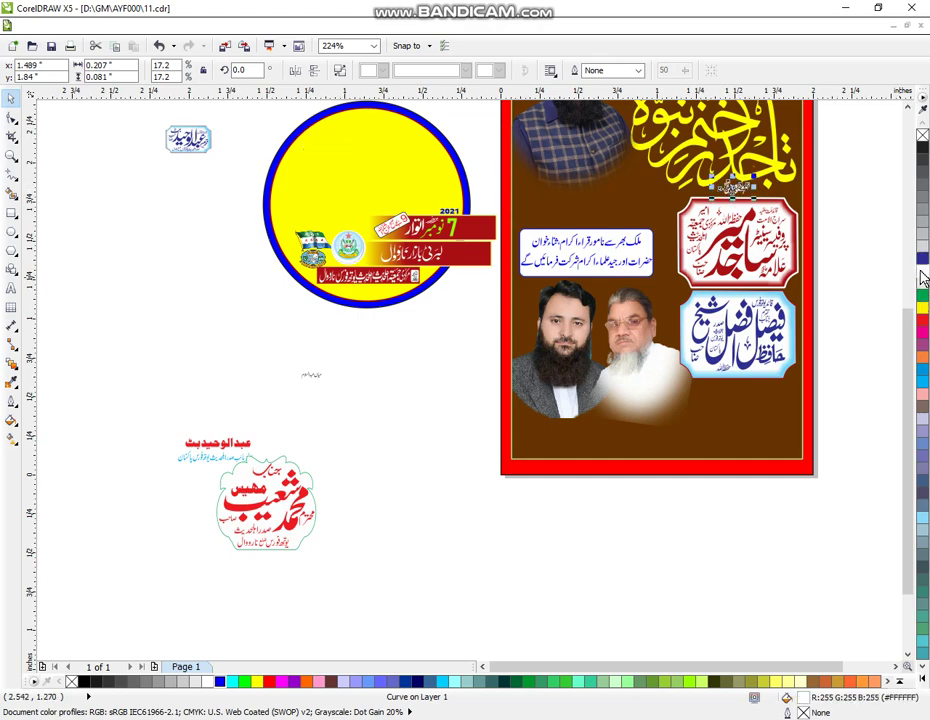
{"action": "left_click", "coordinate": [754, 554]}
Step: Move the red organisation-name banner from the circle to the card's bottom edge and enlarge it to about 1.76 × 0.248 inches
{"action": "left_click", "coordinate": [12, 156]}
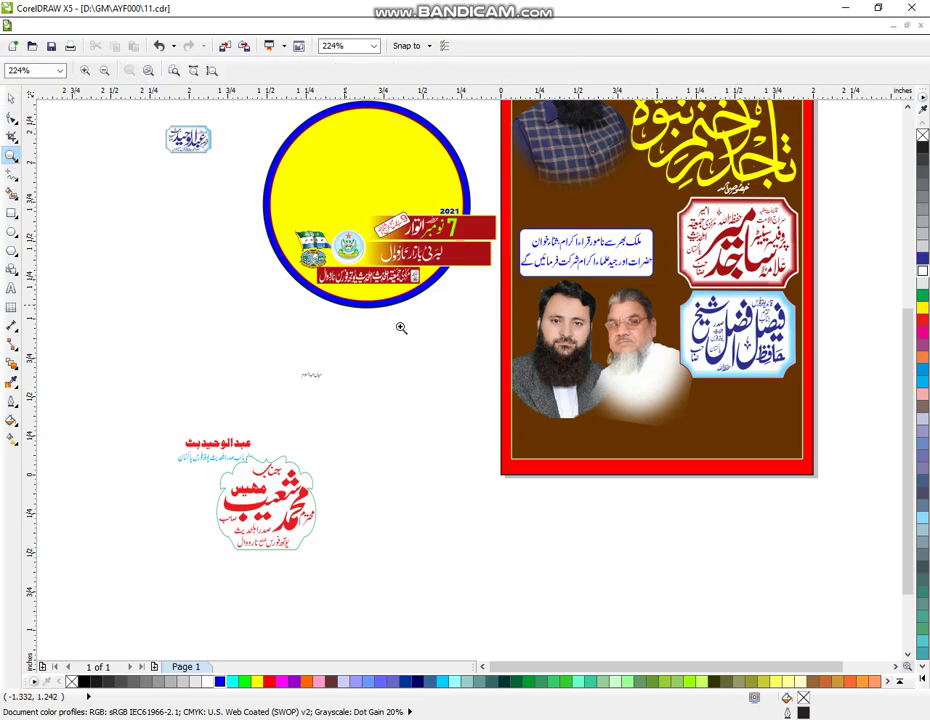
{"action": "right_click", "coordinate": [501, 344]}
{"action": "scroll", "coordinate": [440, 328], "scroll_direction": "down", "scroll_amount": 1}
{"action": "left_click_drag", "start_coordinate": [166, 148], "coordinate": [735, 604]}
{"action": "left_click_drag", "start_coordinate": [162, 205], "coordinate": [803, 583]}
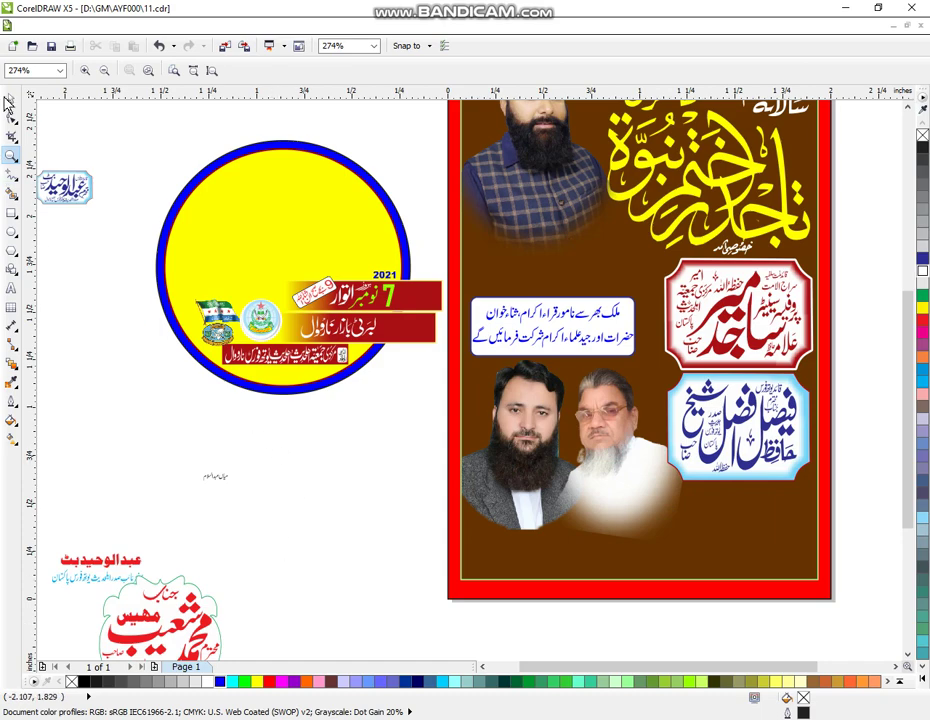
{"action": "left_click", "coordinate": [10, 99]}
{"action": "left_click_drag", "start_coordinate": [182, 427], "coordinate": [376, 345]}
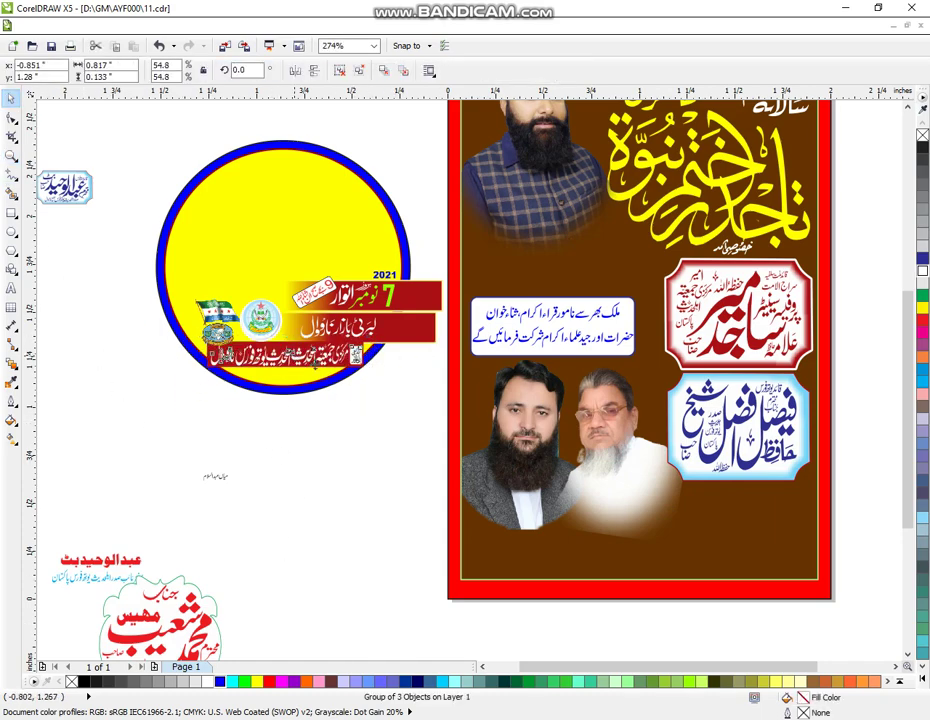
{"action": "left_click_drag", "start_coordinate": [290, 353], "coordinate": [729, 554]}
{"action": "left_click_drag", "start_coordinate": [637, 573], "coordinate": [460, 564]}
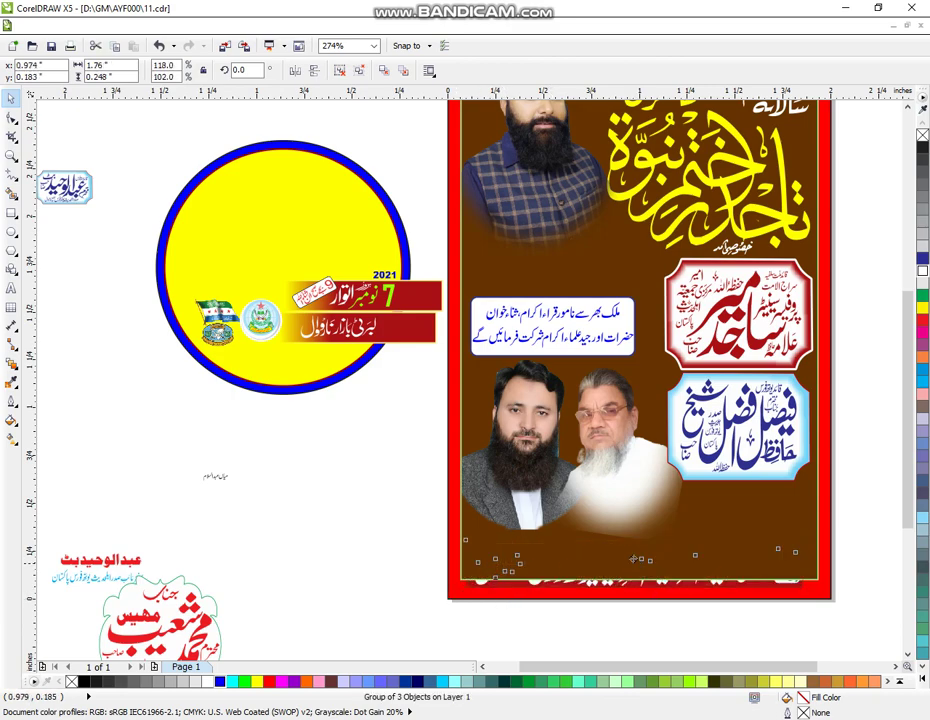
Step: Bring the organisation banner in front of the card, widen it to about 1.833 inches and seat it just above the bottom red border
{"action": "left_click_drag", "start_coordinate": [632, 558], "coordinate": [636, 545]}
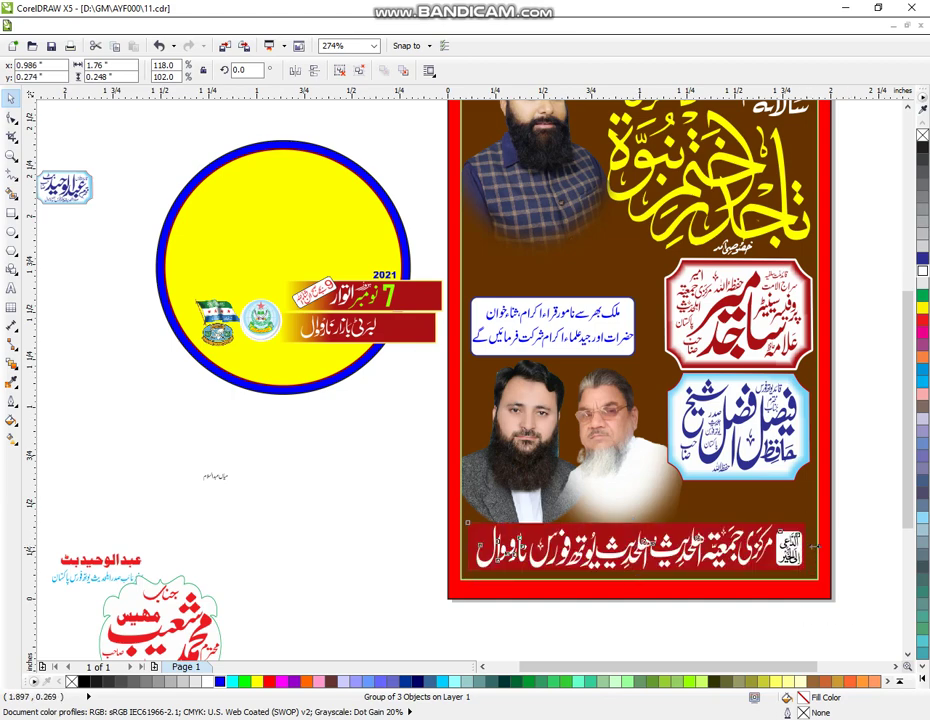
{"action": "left_click_drag", "start_coordinate": [815, 547], "coordinate": [823, 547]}
{"action": "left_click_drag", "start_coordinate": [603, 556], "coordinate": [602, 563]}
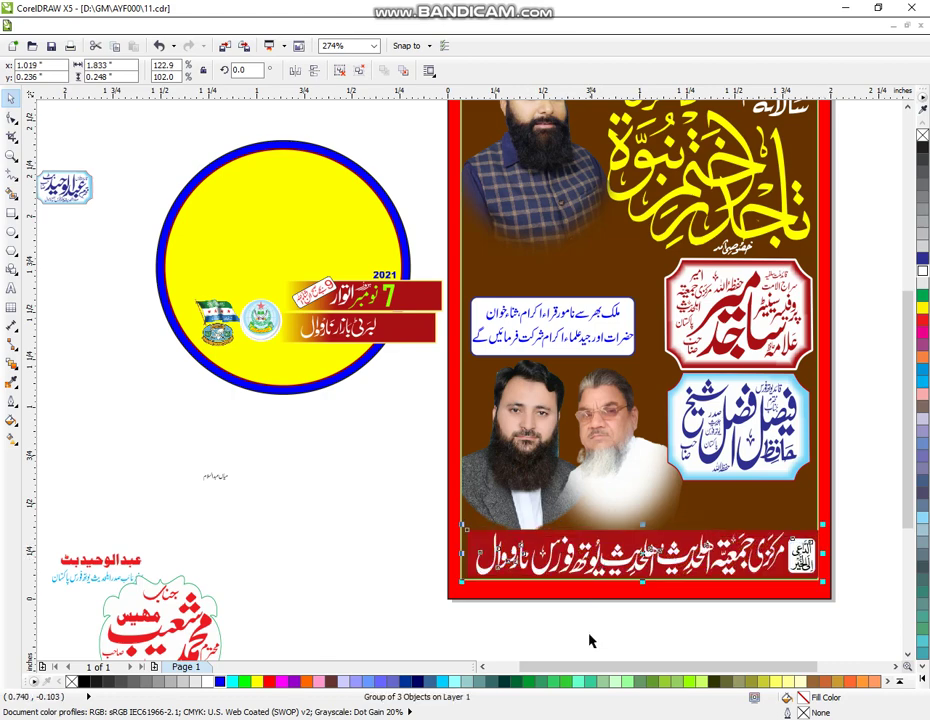
{"action": "left_click", "coordinate": [334, 412]}
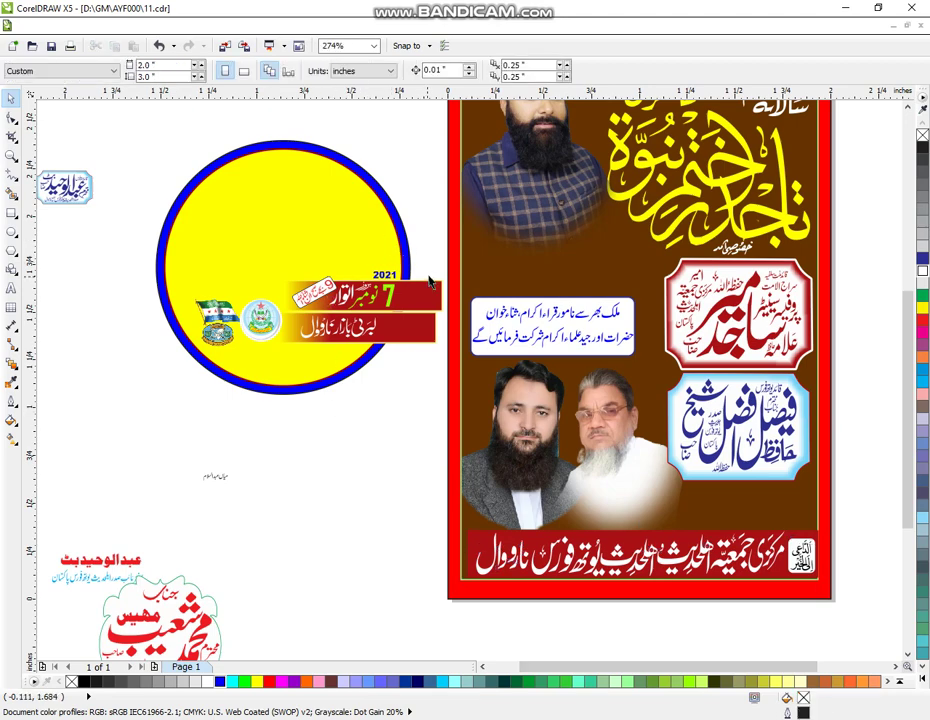
{"action": "left_click", "coordinate": [426, 318]}
{"action": "left_click", "coordinate": [437, 332], "text": "shift"}
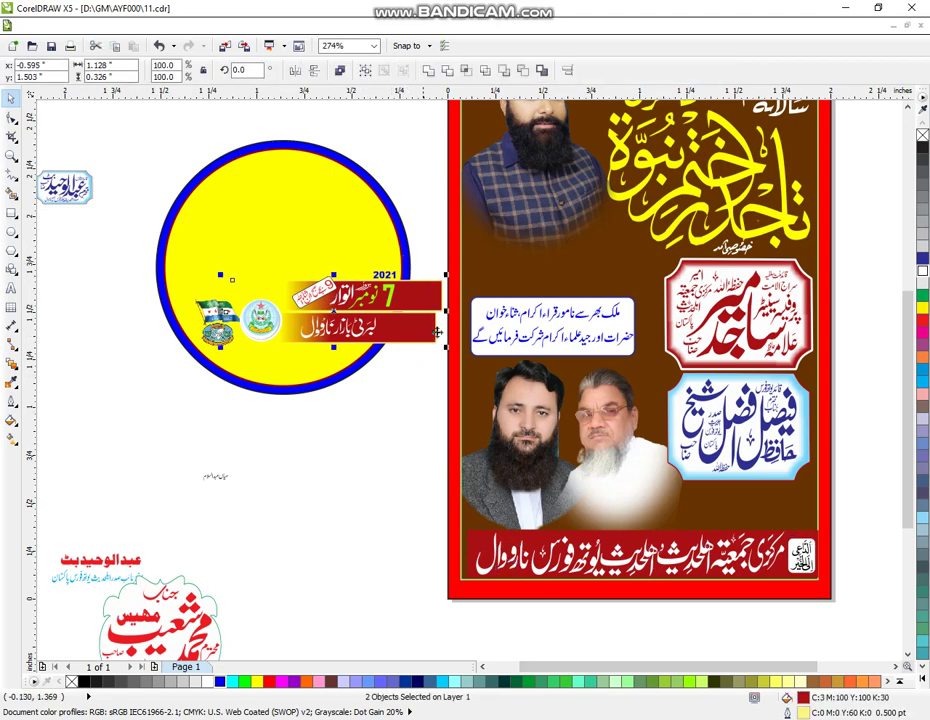
{"action": "left_click", "coordinate": [430, 357]}
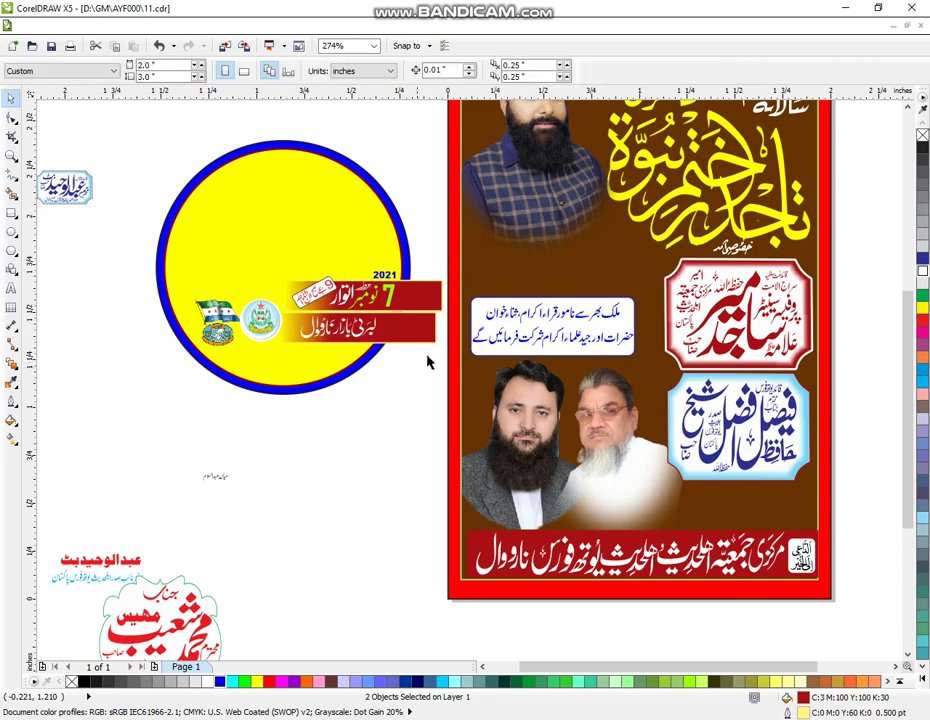
Step: Move the flag emblem and the round emblem together from the yellow circle to the blank area below it
{"action": "left_click", "coordinate": [213, 313]}
{"action": "left_click", "coordinate": [274, 335], "text": "shift"}
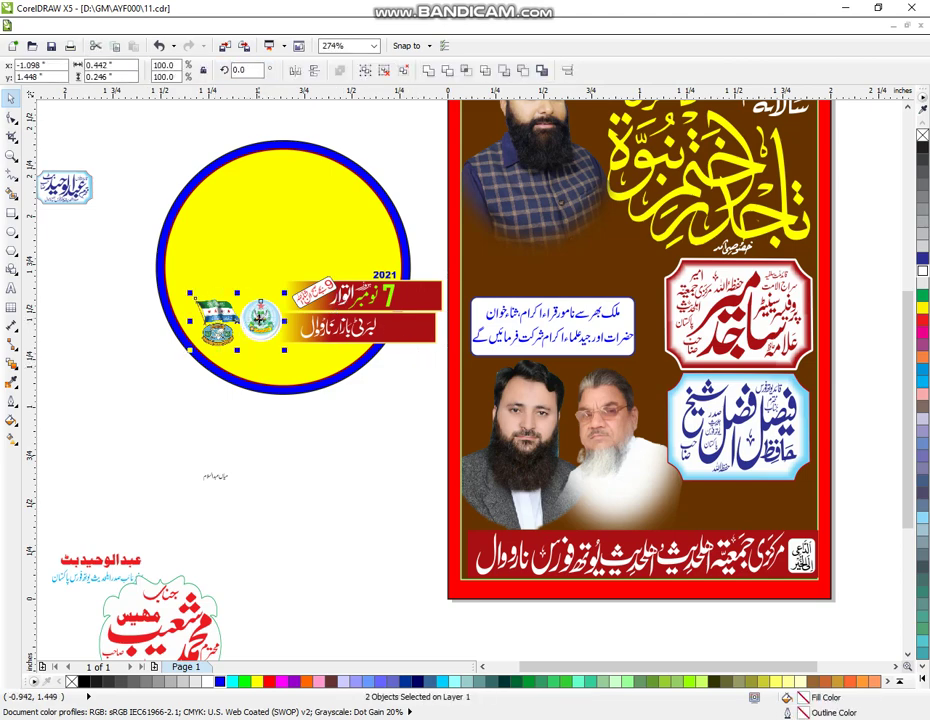
{"action": "left_click_drag", "start_coordinate": [274, 335], "coordinate": [349, 537]}
Step: Delete the blue outer circle and the yellow inner circle behind the date and venue banners
{"action": "left_click", "coordinate": [310, 248]}
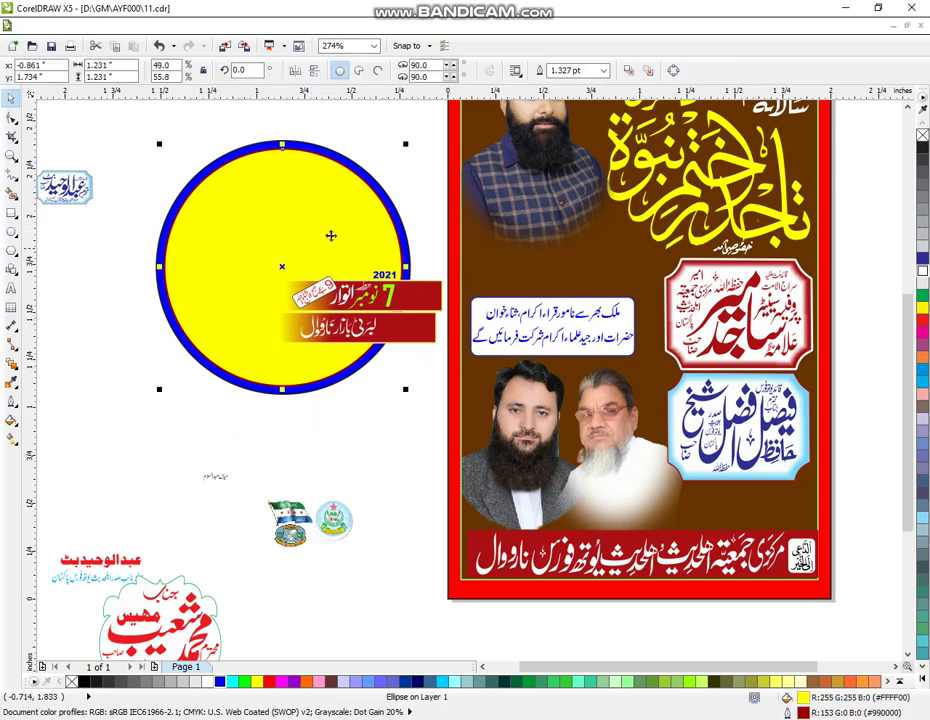
{"action": "left_click", "coordinate": [373, 131]}
{"action": "left_click", "coordinate": [359, 168]}
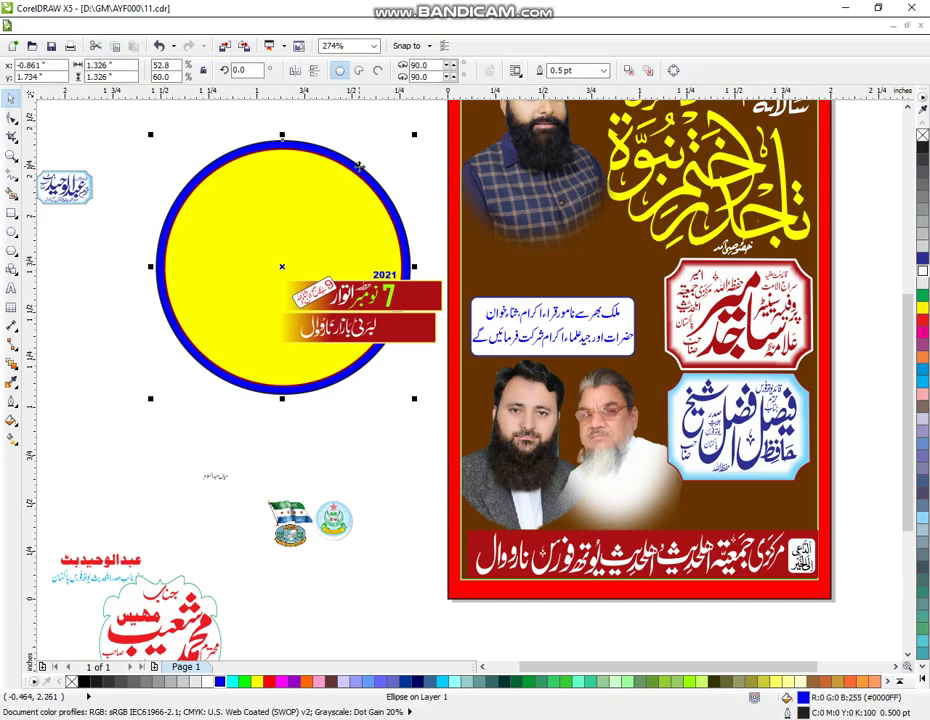
{"action": "key", "text": "Delete"}
{"action": "left_click", "coordinate": [359, 187]}
{"action": "key", "text": "Delete"}
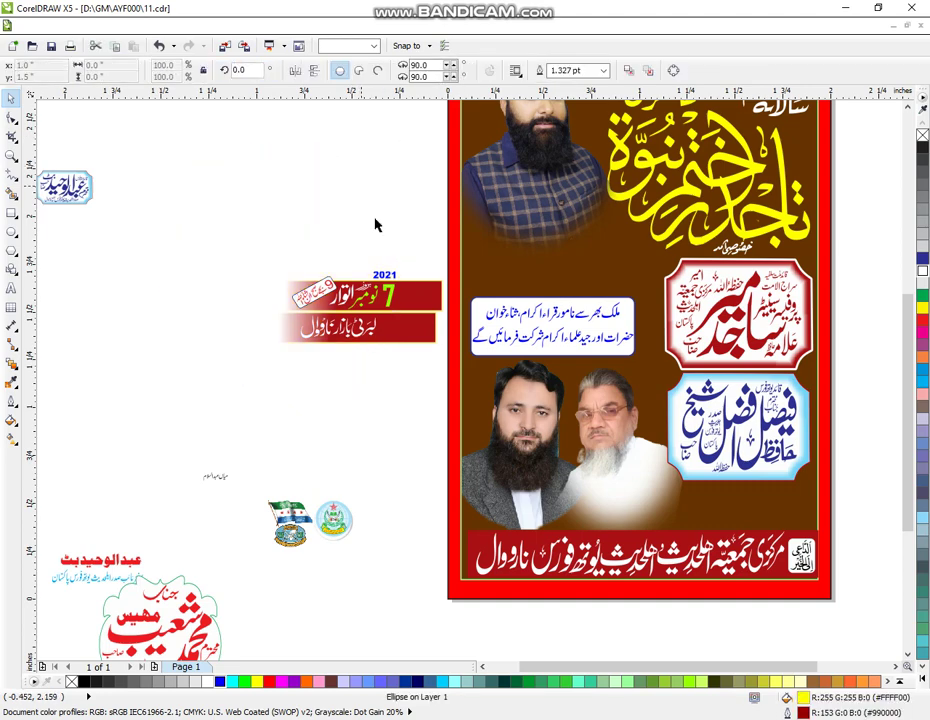
Step: Align the right edges of the two red bars behind the date and venue texts
{"action": "left_click", "coordinate": [431, 287], "text": "shift"}
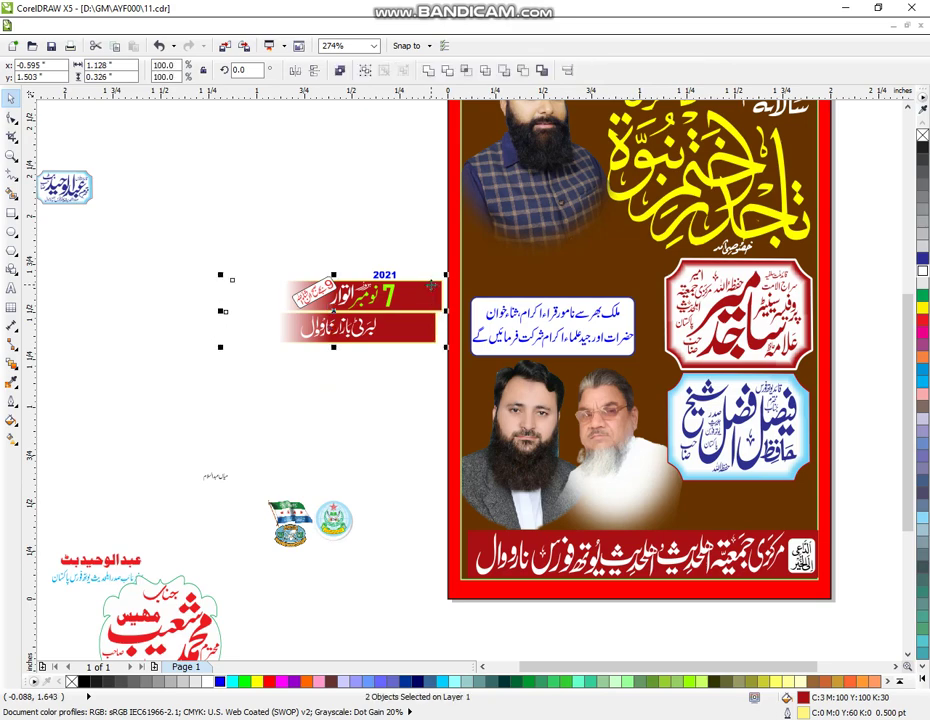
{"action": "key", "text": "r"}
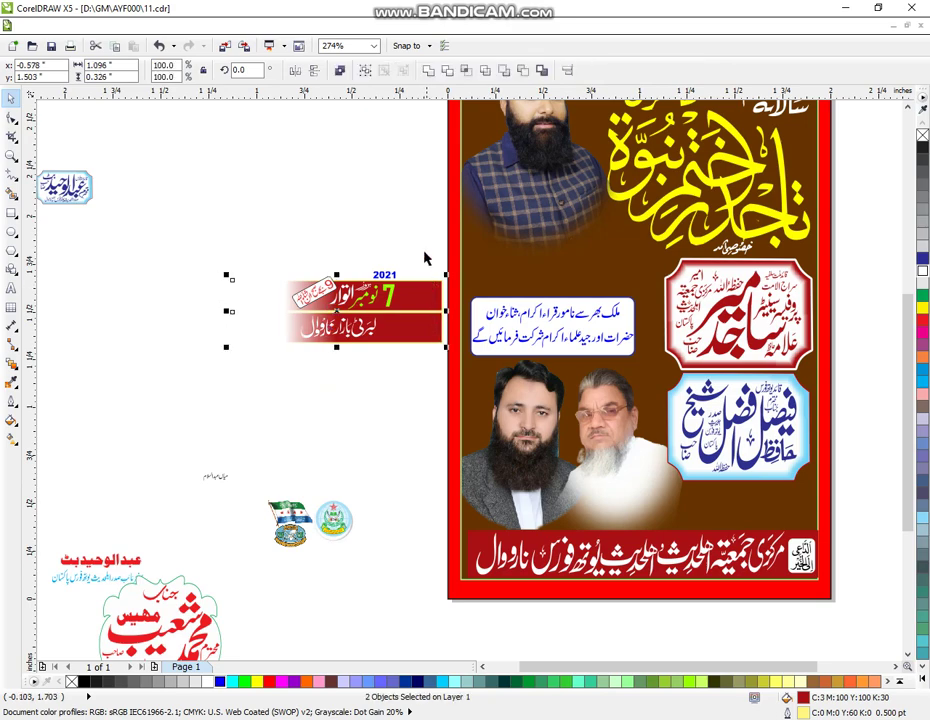
{"action": "left_click_drag", "start_coordinate": [423, 240], "coordinate": [354, 279]}
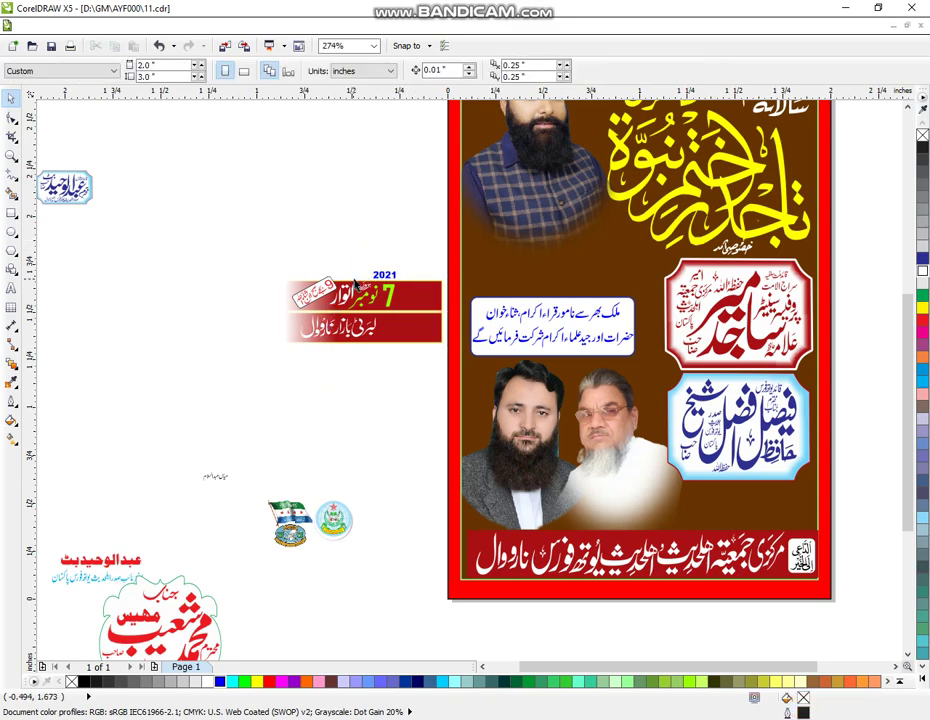
Step: Move the blue 2021 text away from the date banner into the blank area above it
{"action": "left_click", "coordinate": [385, 279]}
{"action": "left_click_drag", "start_coordinate": [374, 166], "coordinate": [372, 149]}
{"action": "left_click", "coordinate": [384, 274]}
{"action": "left_click", "coordinate": [344, 202]}
{"action": "left_click_drag", "start_coordinate": [407, 251], "coordinate": [360, 281]}
{"action": "left_click_drag", "start_coordinate": [372, 183], "coordinate": [372, 183]}
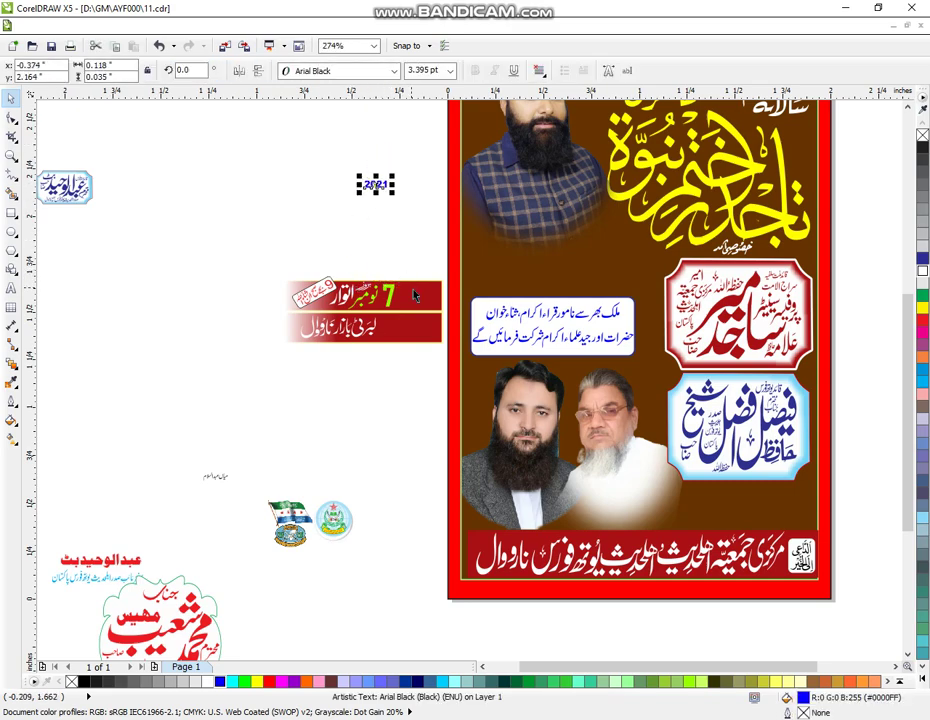
Step: Shorten the two red bars together from the right so they end just past the date text
{"action": "left_click", "coordinate": [415, 291]}
{"action": "left_click", "coordinate": [415, 326], "text": "shift"}
{"action": "left_click_drag", "start_coordinate": [442, 315], "coordinate": [405, 318]}
{"action": "left_click", "coordinate": [295, 245]}
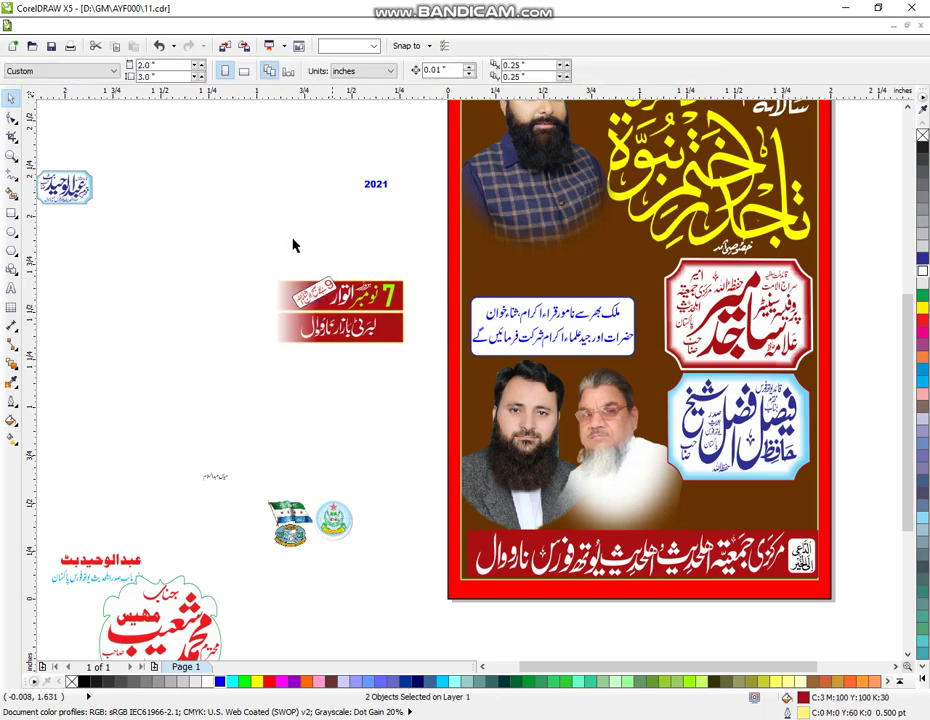
Step: Move the complete date and venue banners onto the card, between the checked-shirt portrait and the invitation text box
{"action": "left_click_drag", "start_coordinate": [196, 231], "coordinate": [421, 371]}
{"action": "left_click_drag", "start_coordinate": [356, 316], "coordinate": [594, 270]}
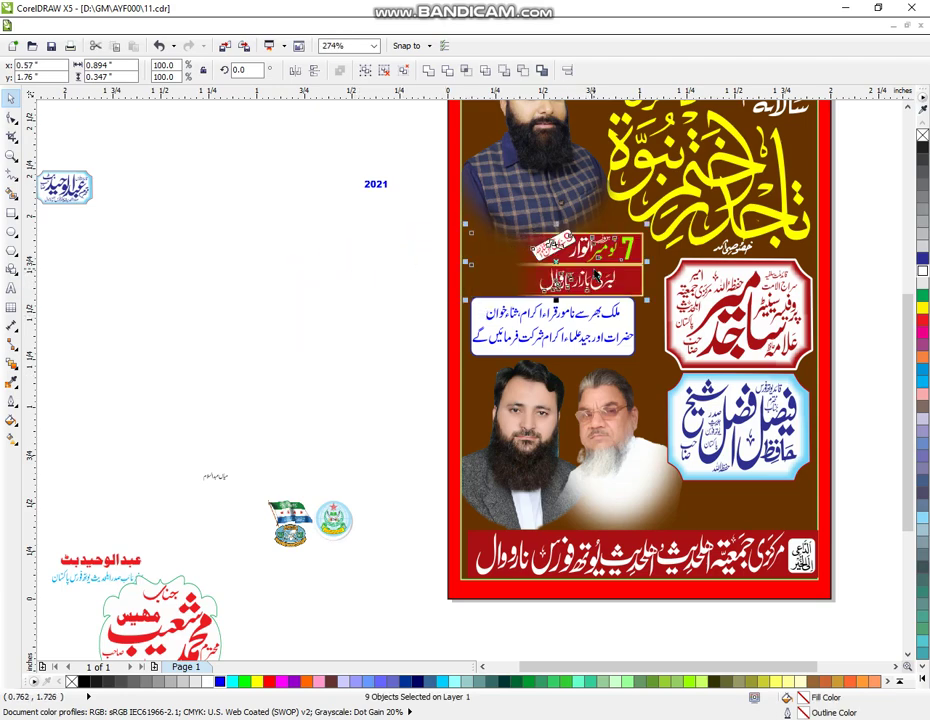
{"action": "left_click", "coordinate": [334, 201]}
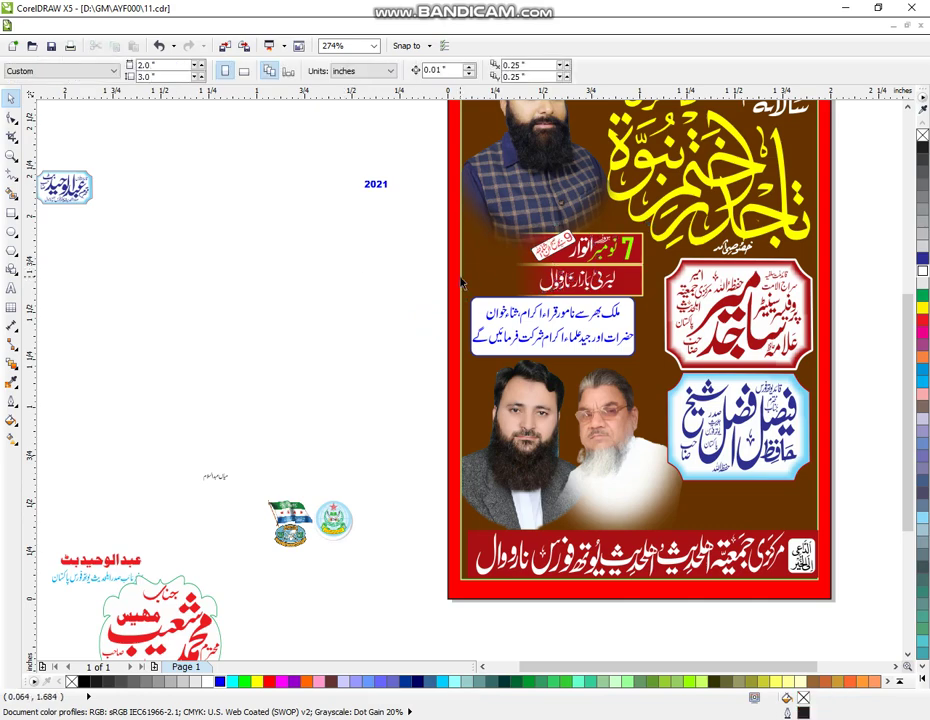
Step: Undo the stacked placement of the banners on the card and nudge the date banner down in line with the venue banner
{"action": "key", "text": "ctrl+z"}
{"action": "left_click_drag", "start_coordinate": [176, 390], "coordinate": [262, 298]}
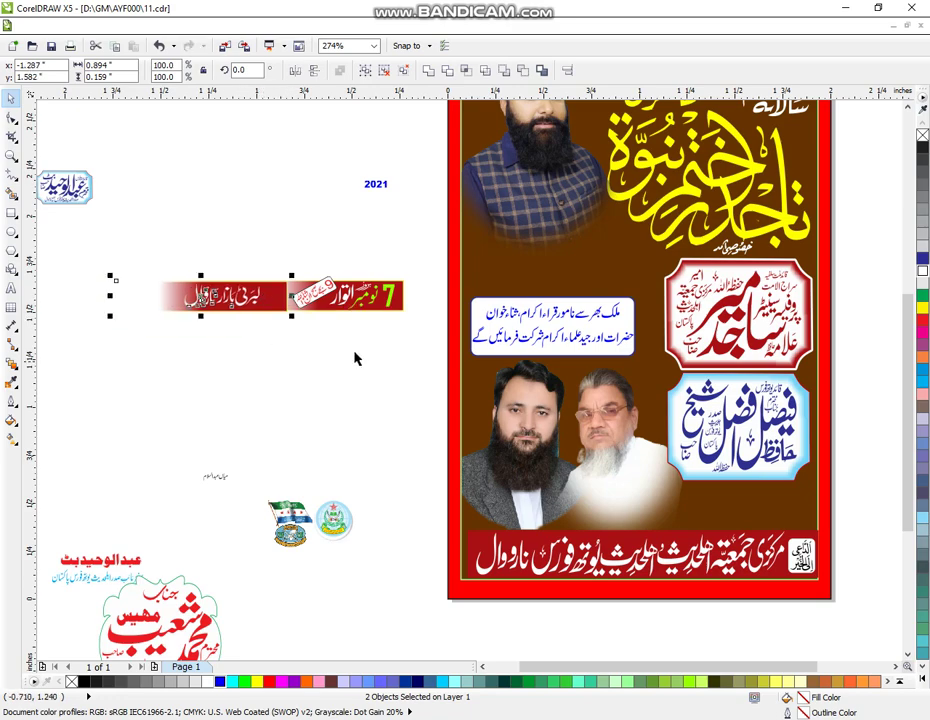
{"action": "left_click_drag", "start_coordinate": [418, 258], "coordinate": [281, 362]}
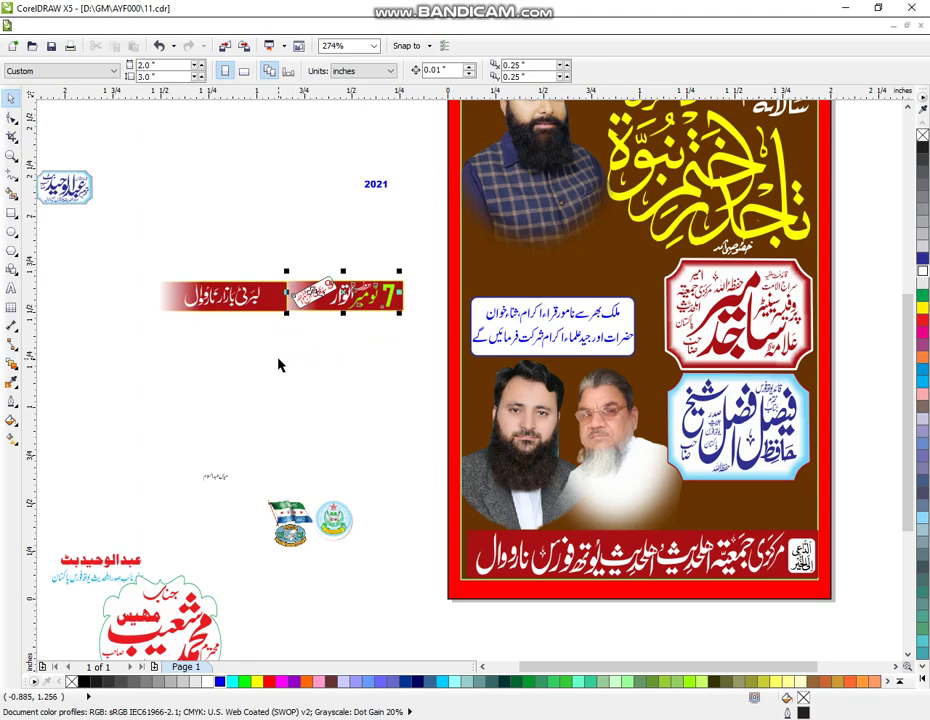
{"action": "key", "text": "Down"}
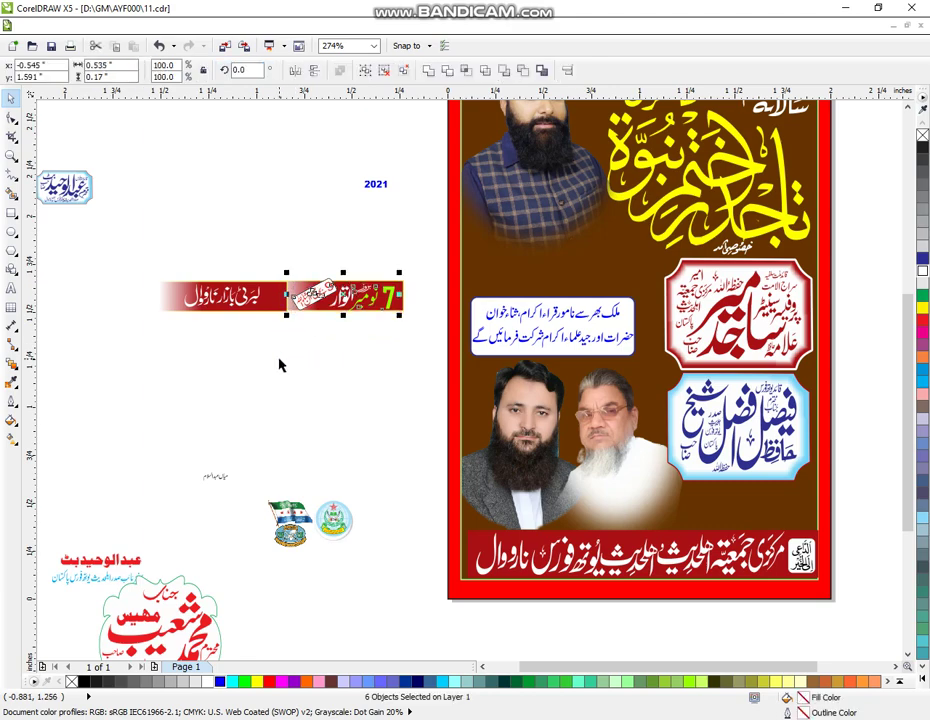
Step: Group the side-by-side date and venue banners, place them above the invitation text box and narrow the group to about 1.22 inches wide
{"action": "left_click_drag", "start_coordinate": [426, 257], "coordinate": [55, 378]}
{"action": "key", "text": "ctrl+g"}
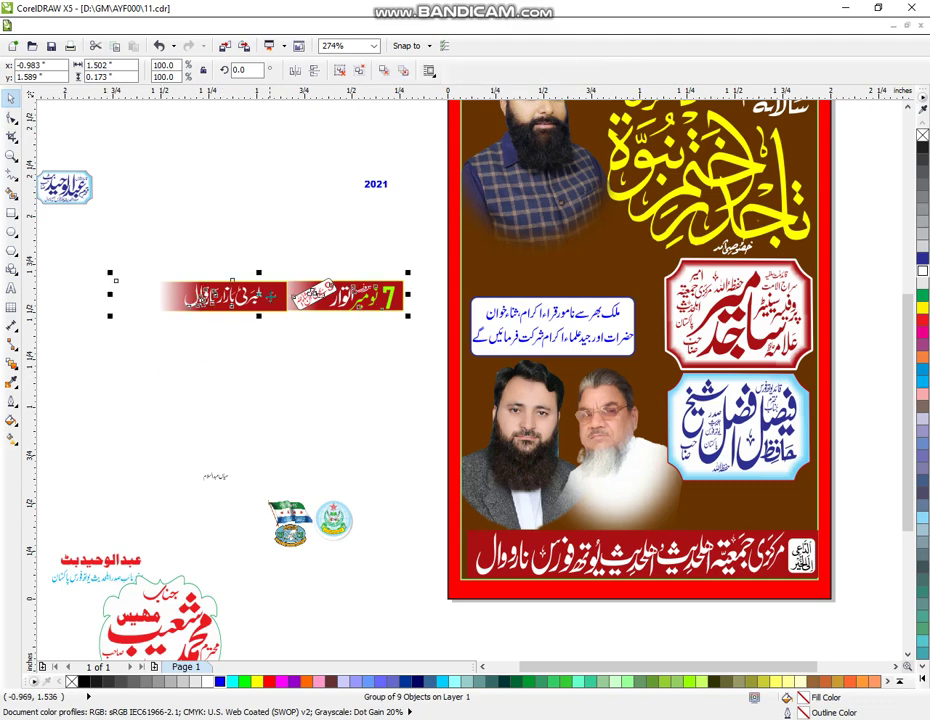
{"action": "left_click_drag", "start_coordinate": [268, 297], "coordinate": [512, 269]}
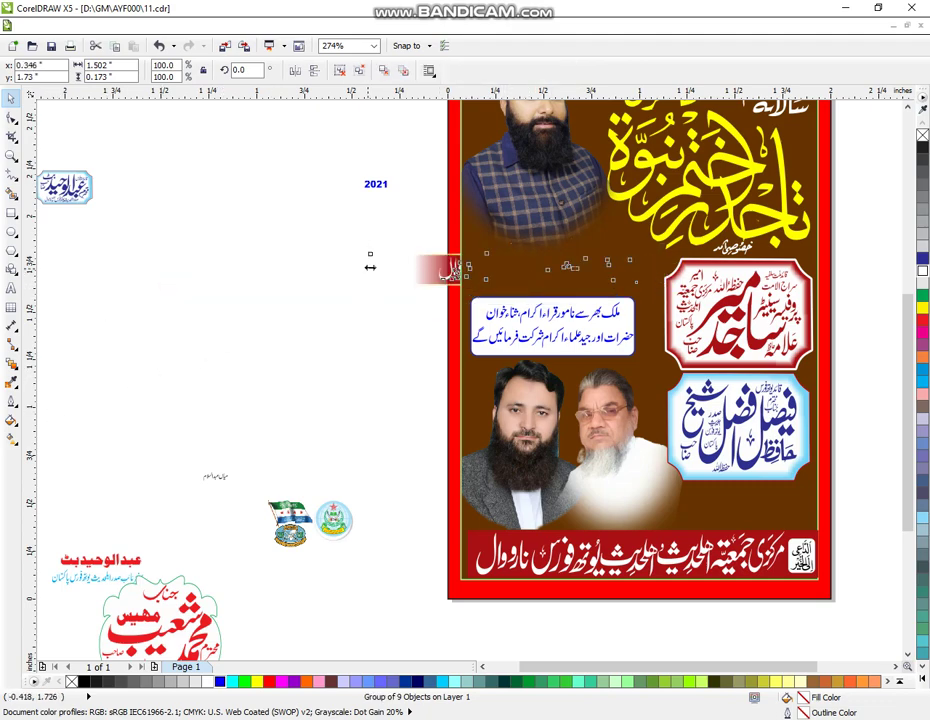
{"action": "left_click_drag", "start_coordinate": [370, 267], "coordinate": [421, 267]}
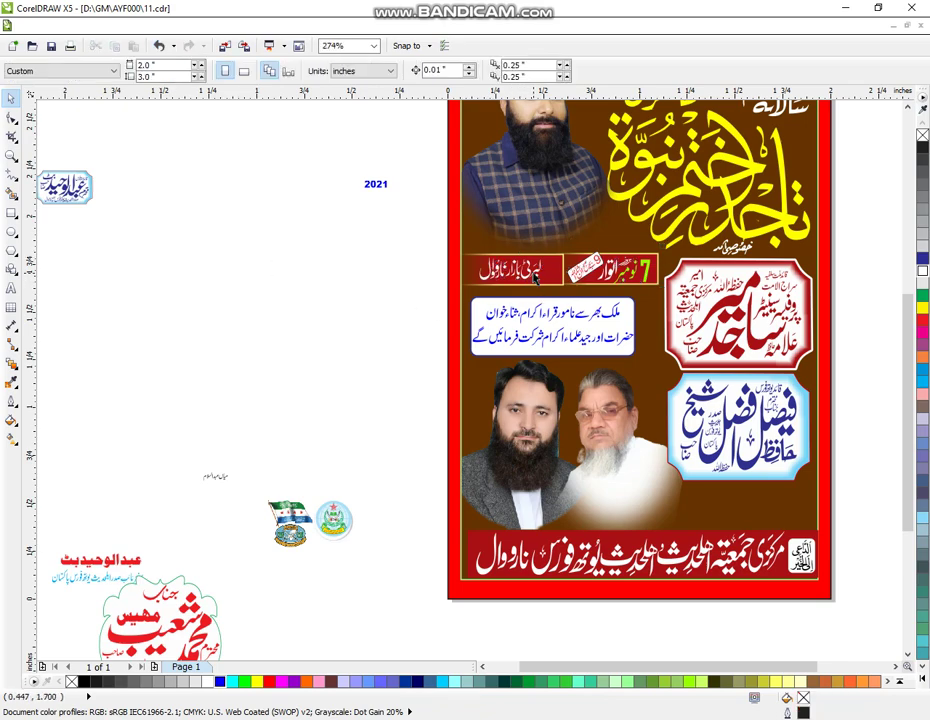
Step: Ungroup the banners and enlarge the white venue text to about 0.49 × 0.14 inches so it fills its red bar
{"action": "left_click", "coordinate": [10, 158]}
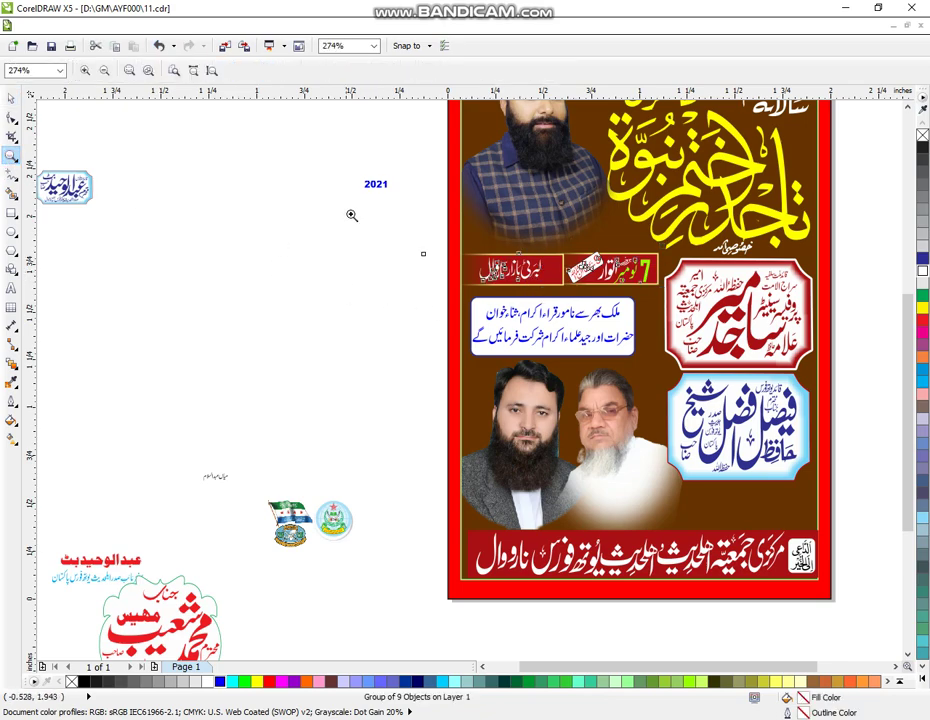
{"action": "left_click_drag", "start_coordinate": [374, 214], "coordinate": [652, 350]}
{"action": "left_click", "coordinate": [10, 99]}
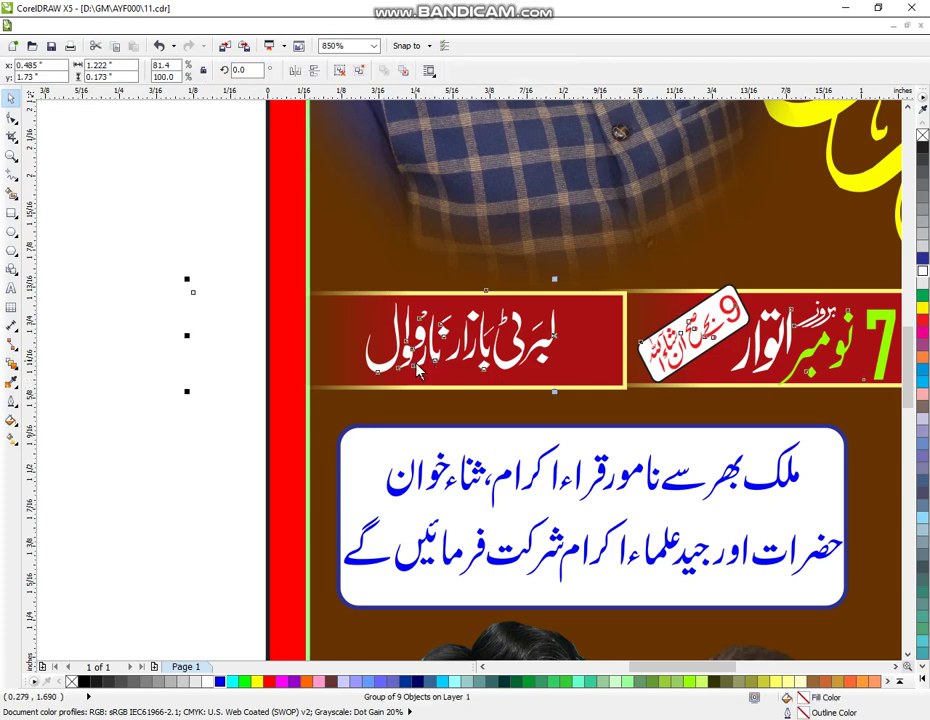
{"action": "key", "text": "ctrl+u"}
{"action": "left_click", "coordinate": [144, 469]}
{"action": "left_click", "coordinate": [503, 372]}
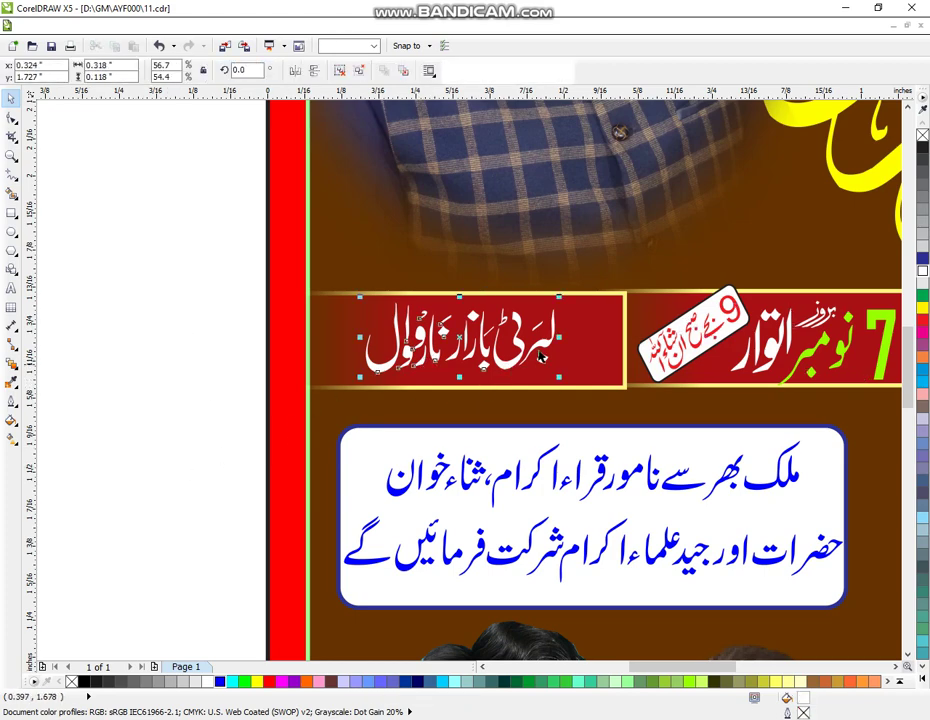
{"action": "left_click_drag", "start_coordinate": [558, 337], "coordinate": [617, 337]}
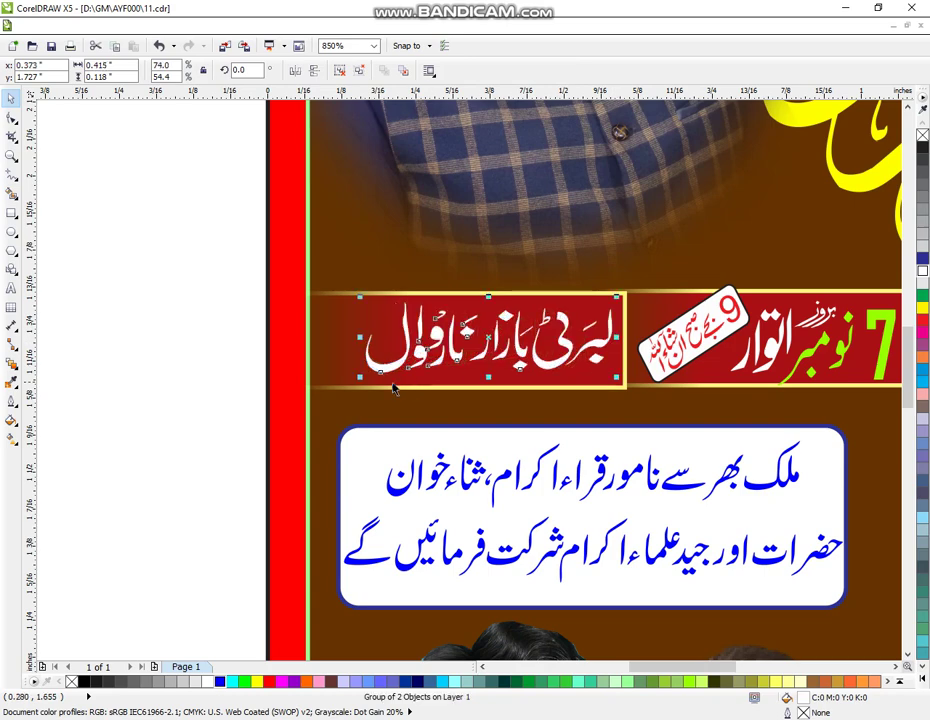
{"action": "left_click_drag", "start_coordinate": [360, 378], "coordinate": [316, 389]}
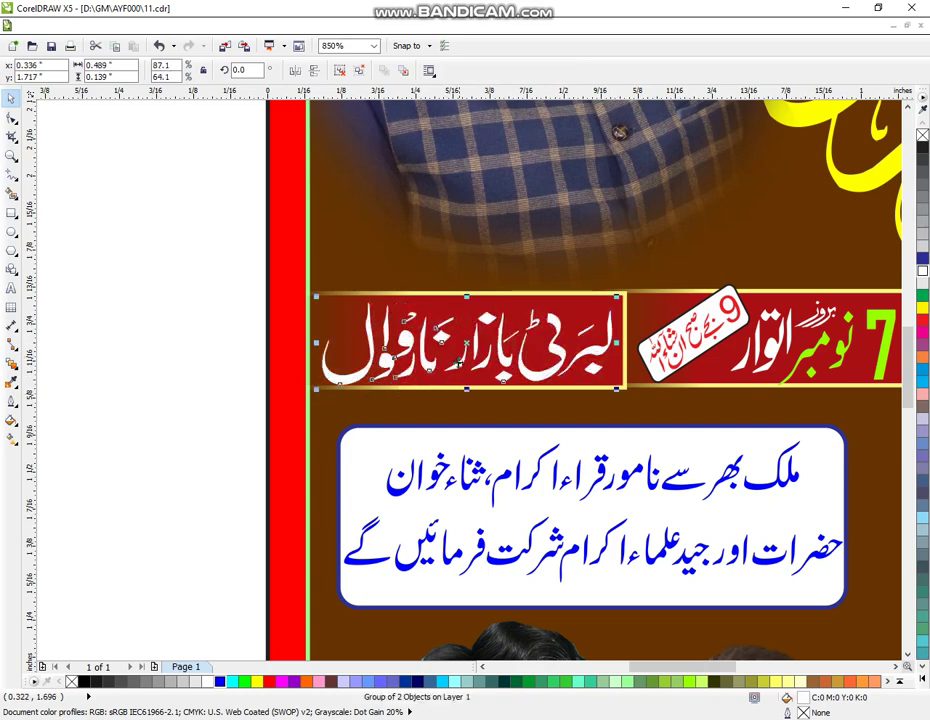
{"action": "left_click_drag", "start_coordinate": [470, 345], "coordinate": [470, 342]}
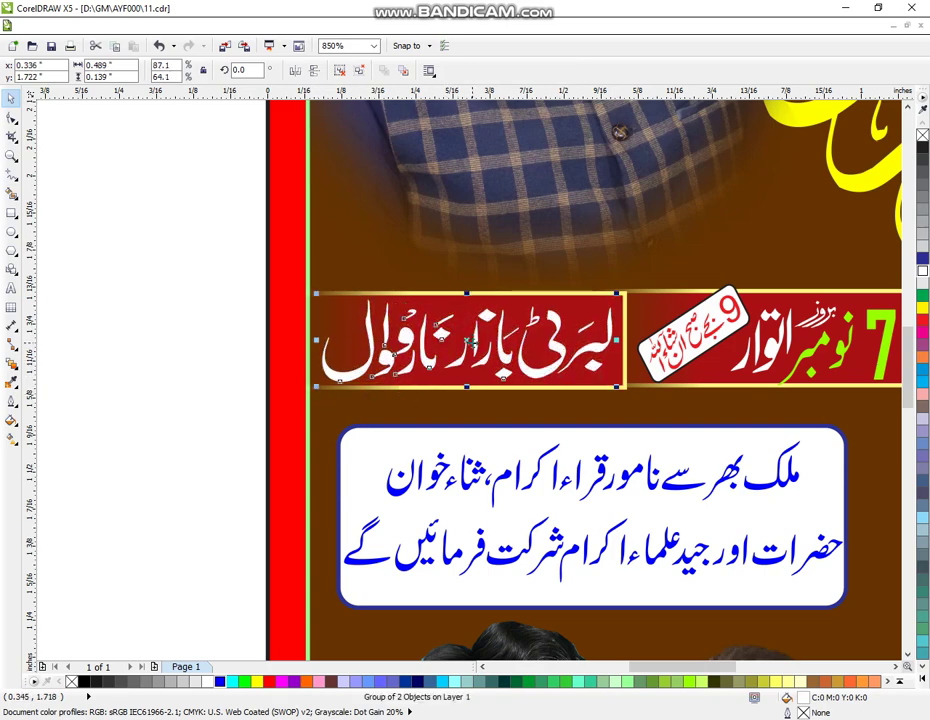
Step: Group the date and venue banner objects again and PowerClip the group inside the card's brown background
{"action": "left_click", "coordinate": [13, 157]}
{"action": "right_click", "coordinate": [172, 252]}
{"action": "left_click_drag", "start_coordinate": [322, 176], "coordinate": [613, 490]}
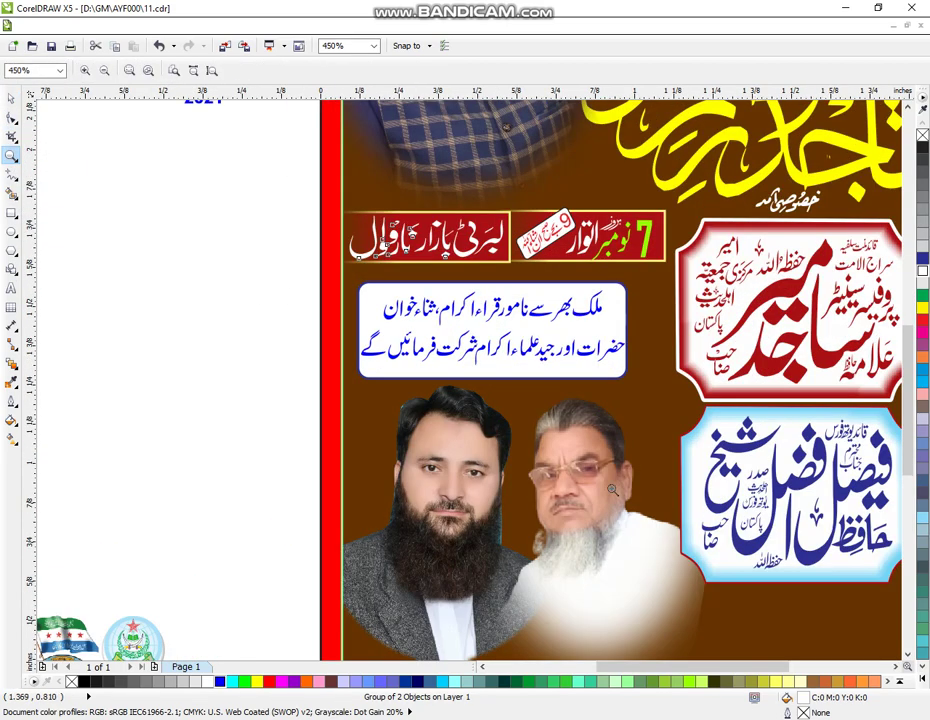
{"action": "left_click", "coordinate": [10, 97]}
{"action": "left_click_drag", "start_coordinate": [143, 177], "coordinate": [259, 243]}
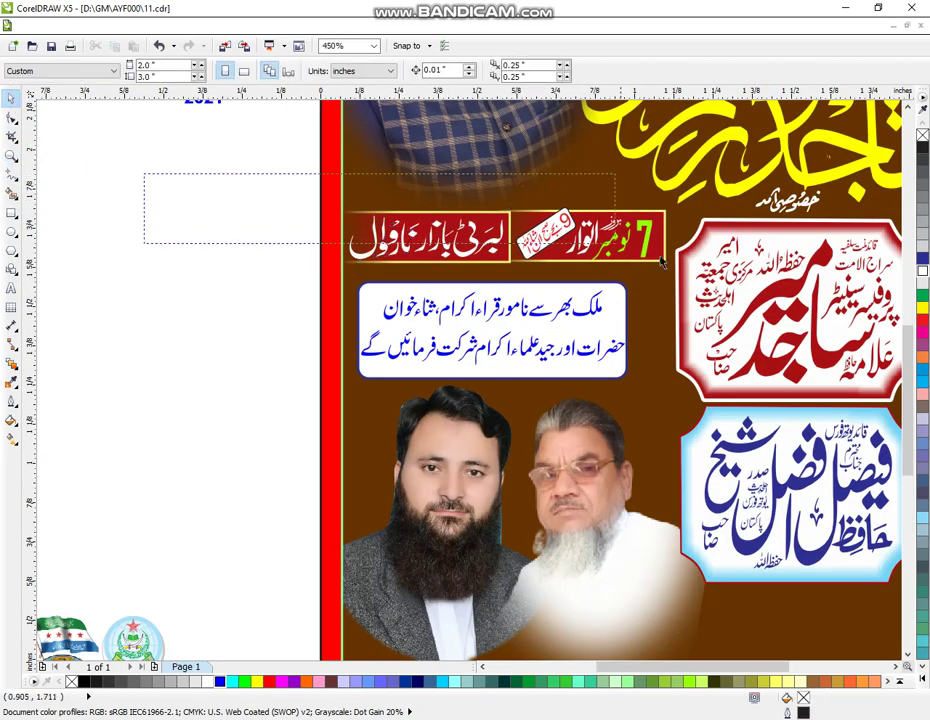
{"action": "left_click_drag", "start_coordinate": [709, 293], "coordinate": [686, 296]}
{"action": "key", "text": "ctrl+g"}
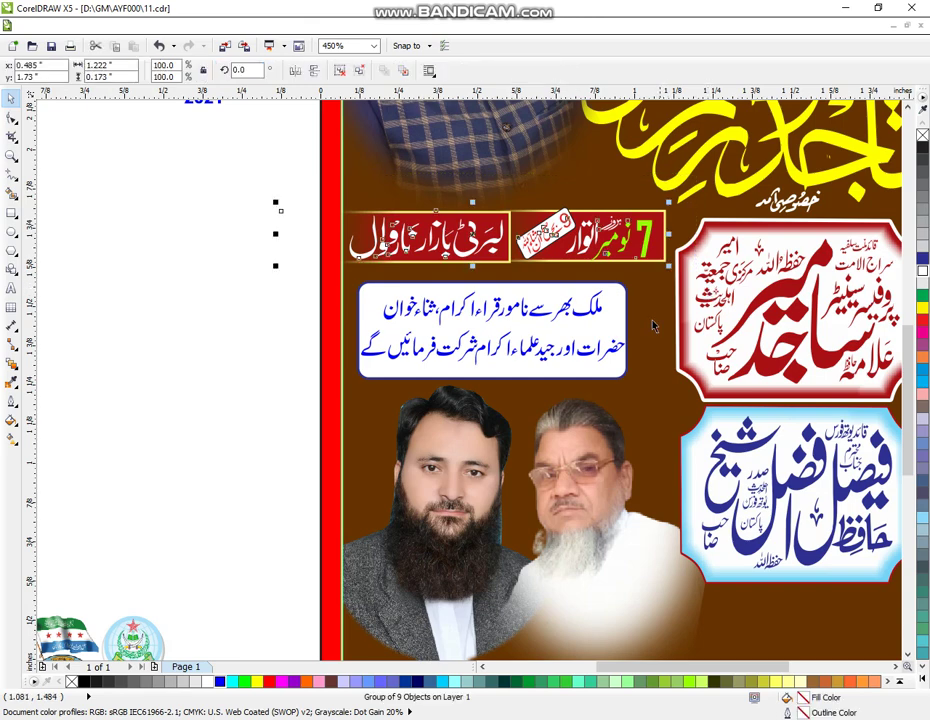
{"action": "left_click", "coordinate": [210, 26]}
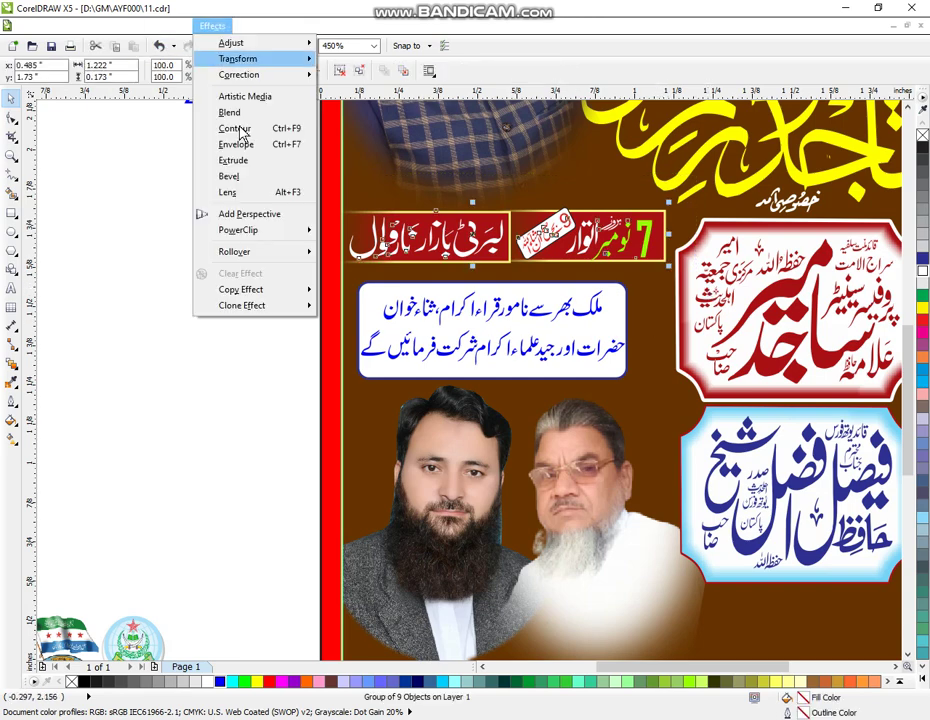
{"action": "left_click", "coordinate": [365, 231]}
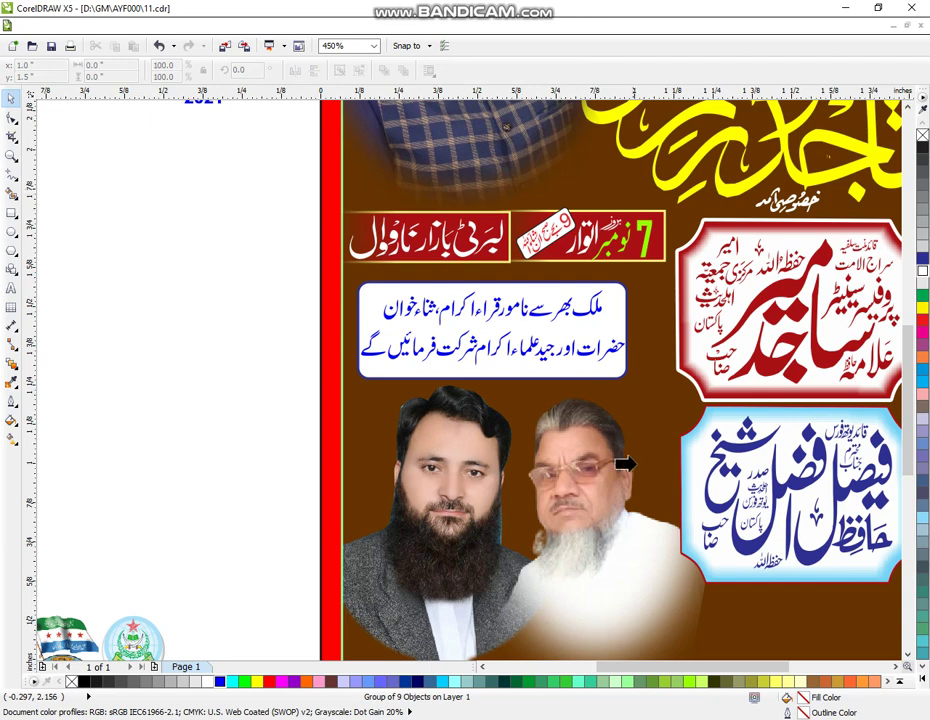
{"action": "left_click", "coordinate": [661, 426]}
{"action": "left_click", "coordinate": [193, 436]}
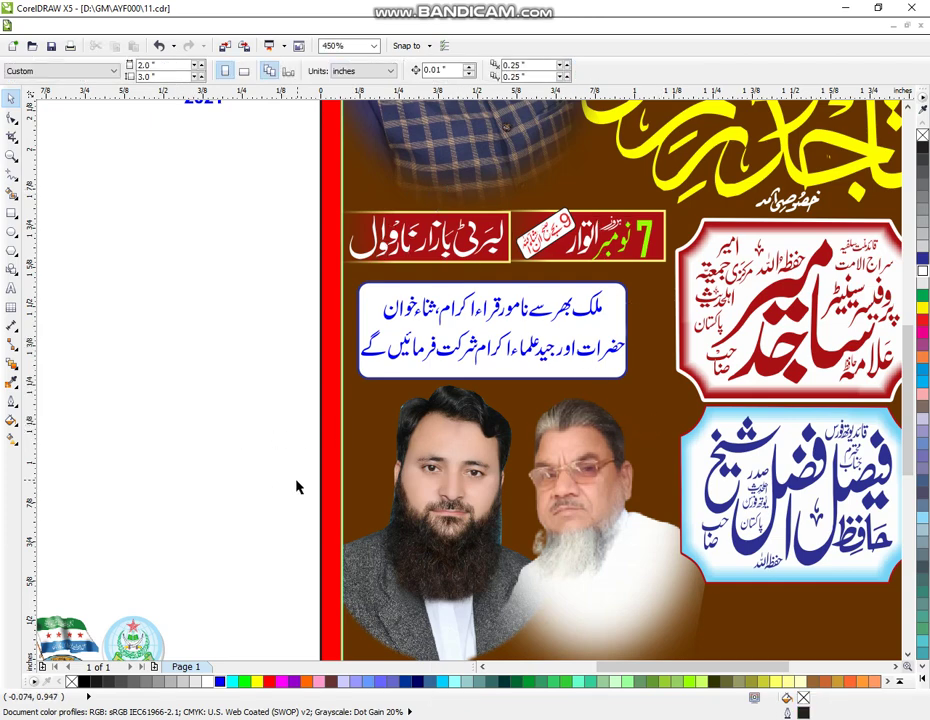
Step: Stretch the red and blue name plates together downward to about 1.34 inches high, ending just above the organisation banner, and shift them slightly right
{"action": "scroll", "coordinate": [337, 381], "scroll_direction": "down", "scroll_amount": 3}
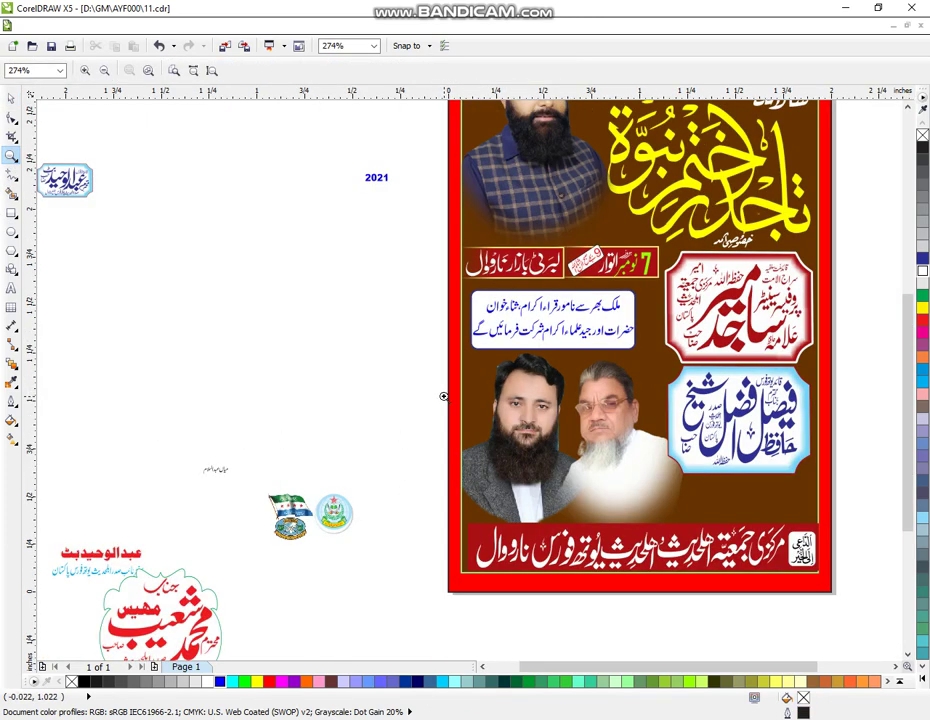
{"action": "left_click_drag", "start_coordinate": [374, 259], "coordinate": [812, 615]}
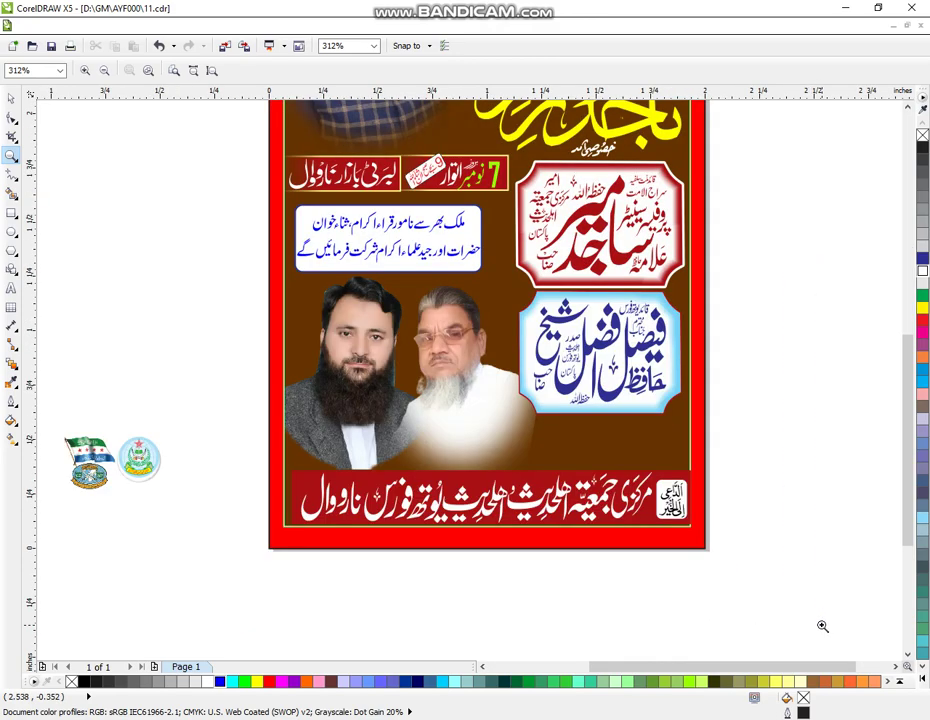
{"action": "left_click", "coordinate": [11, 97]}
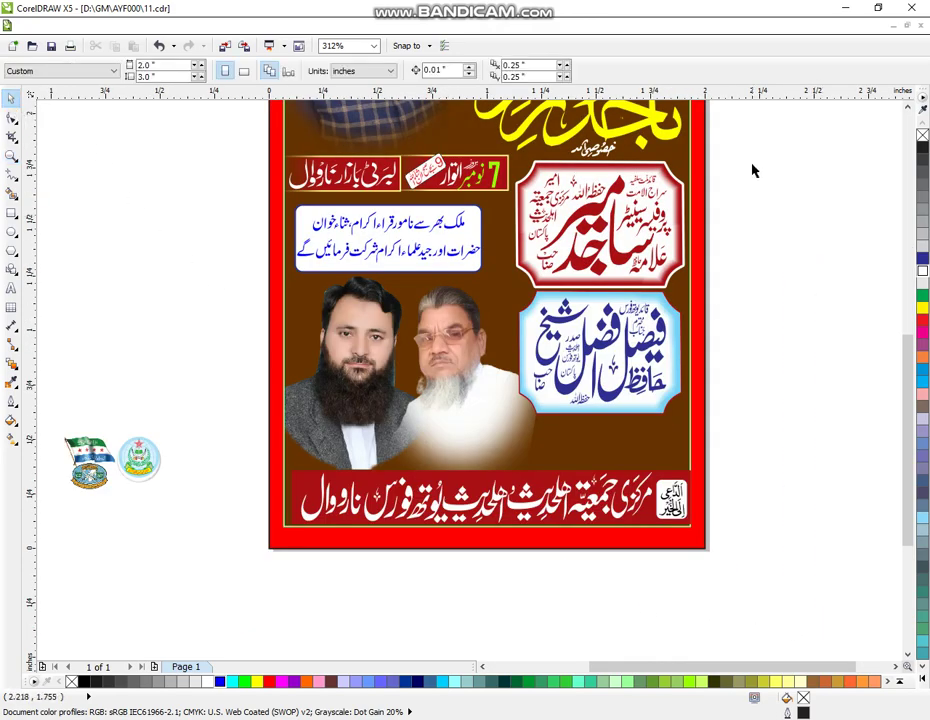
{"action": "left_click_drag", "start_coordinate": [750, 161], "coordinate": [514, 402]}
{"action": "left_click", "coordinate": [782, 152]}
{"action": "left_click_drag", "start_coordinate": [774, 152], "coordinate": [506, 440]}
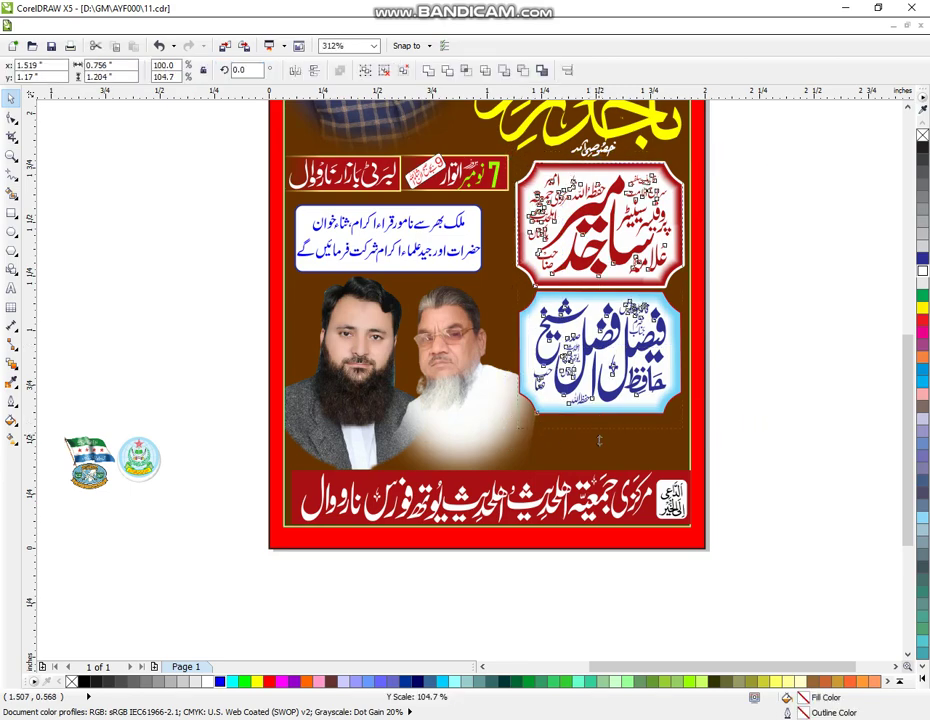
{"action": "left_click_drag", "start_coordinate": [599, 440], "coordinate": [600, 462]}
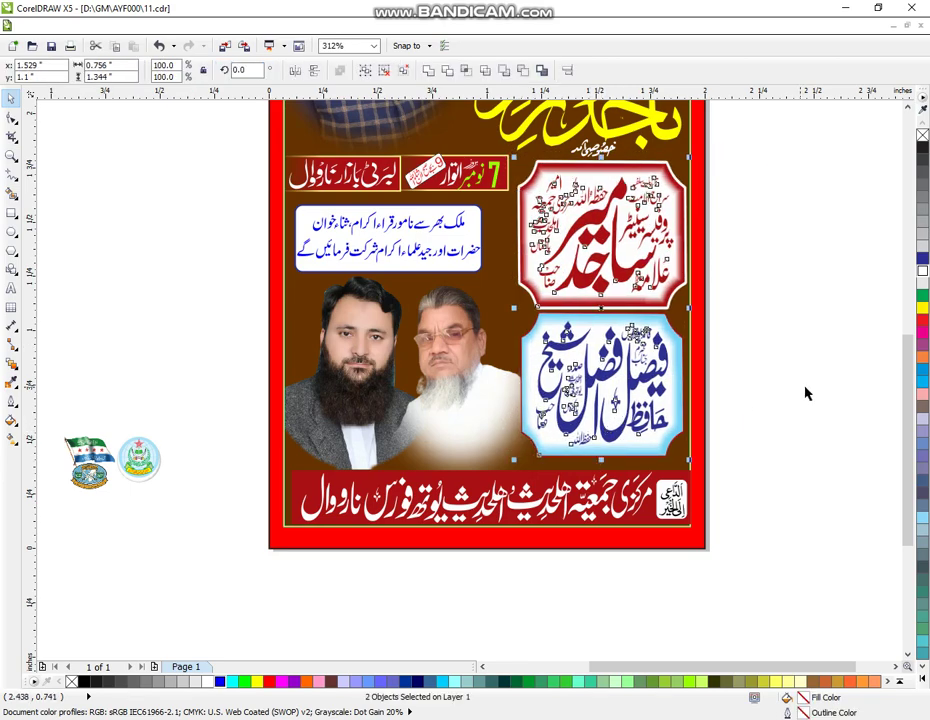
{"action": "left_click", "coordinate": [243, 433]}
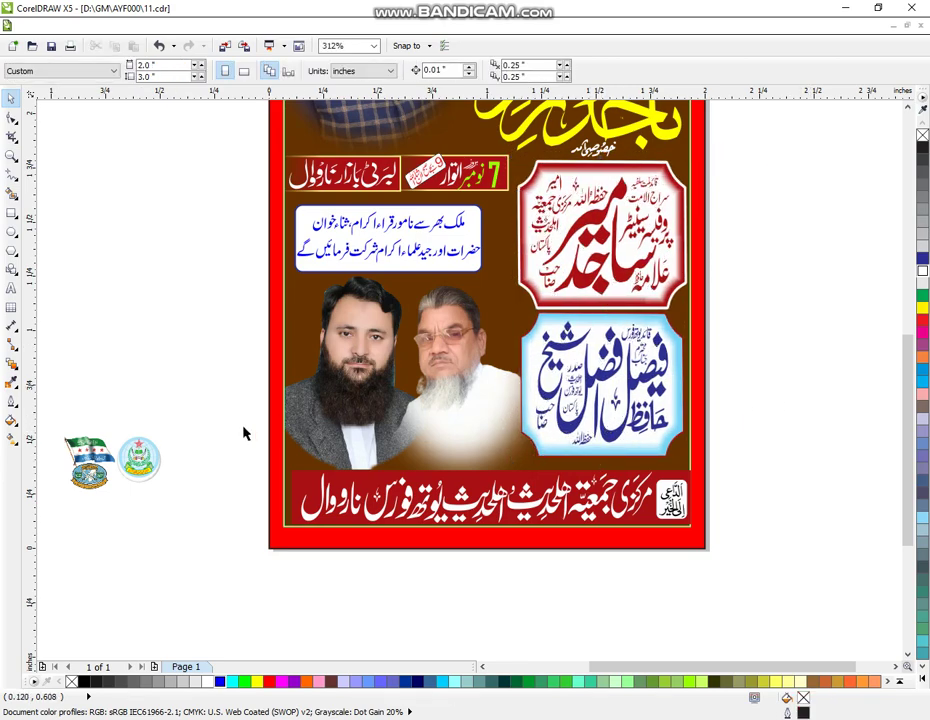
Step: Move the scalloped red name badge onto the dark-jacketed man's portrait above the organisation banner and shrink it to about 0.32 × 0.30 inches
{"action": "left_click", "coordinate": [11, 155]}
{"action": "right_click", "coordinate": [257, 343]}
{"action": "left_click_drag", "start_coordinate": [670, 545], "coordinate": [847, 661]}
{"action": "left_click_drag", "start_coordinate": [55, 266], "coordinate": [822, 621]}
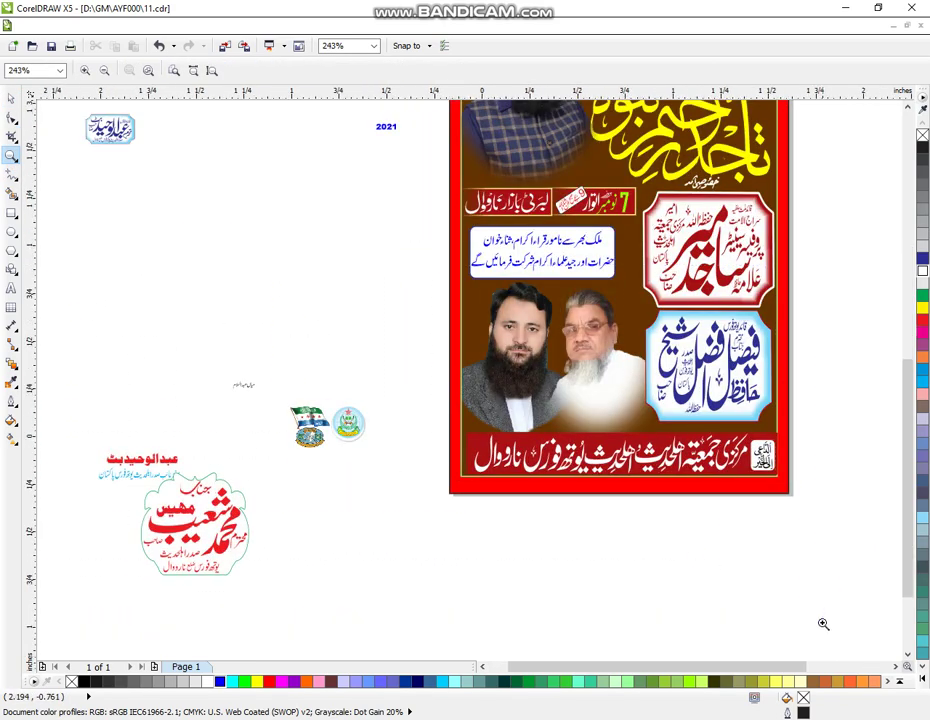
{"action": "left_click", "coordinate": [11, 99]}
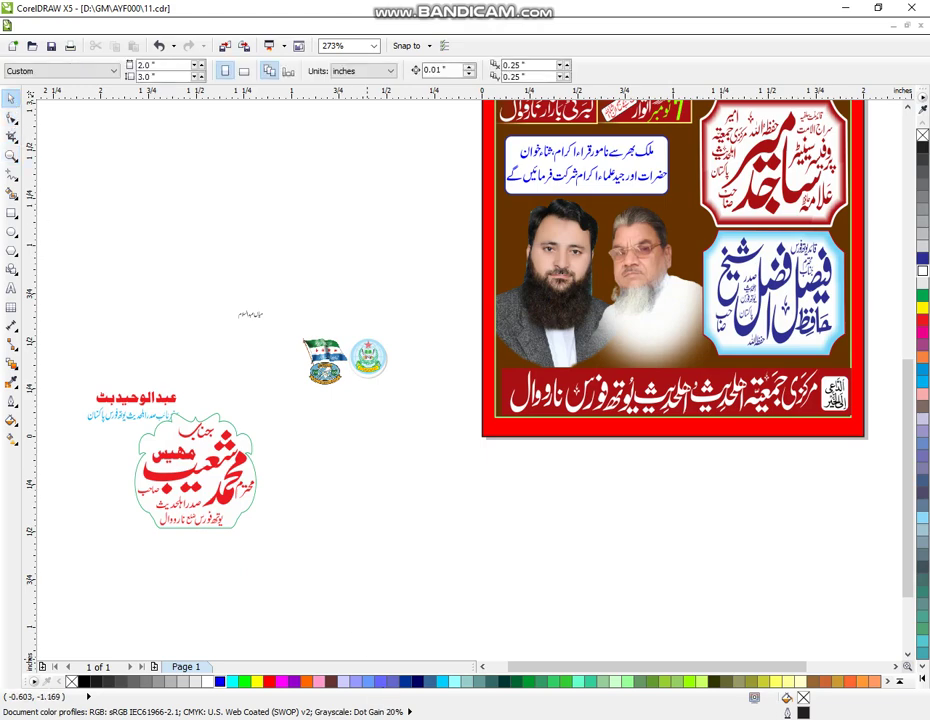
{"action": "mouse_move", "coordinate": [388, 719]}
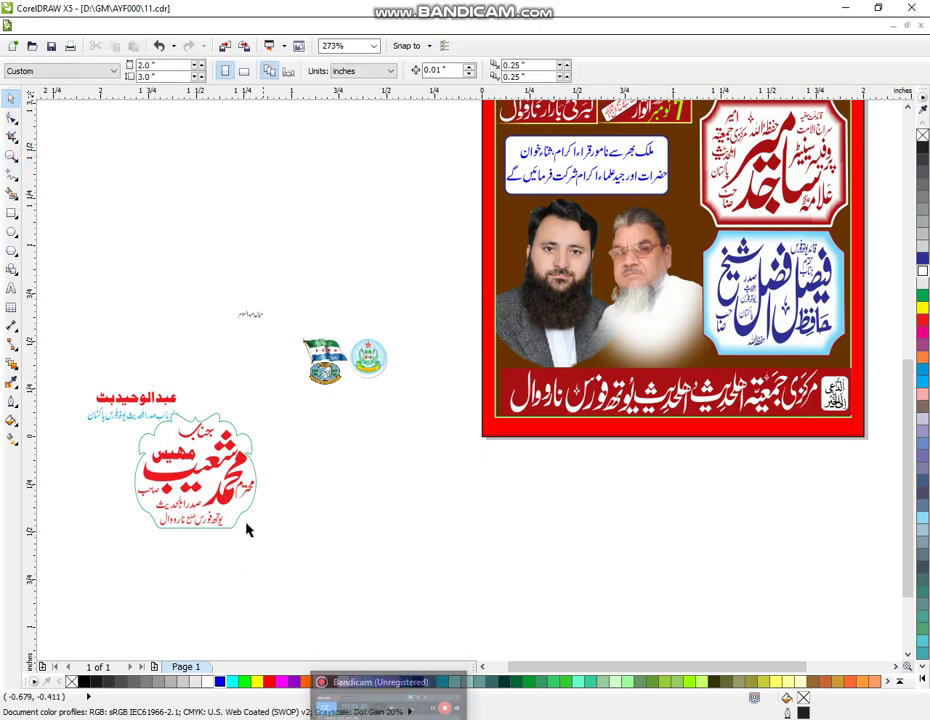
{"action": "left_click", "coordinate": [254, 480]}
{"action": "left_click_drag", "start_coordinate": [260, 408], "coordinate": [209, 456]}
{"action": "left_click_drag", "start_coordinate": [168, 510], "coordinate": [530, 362]}
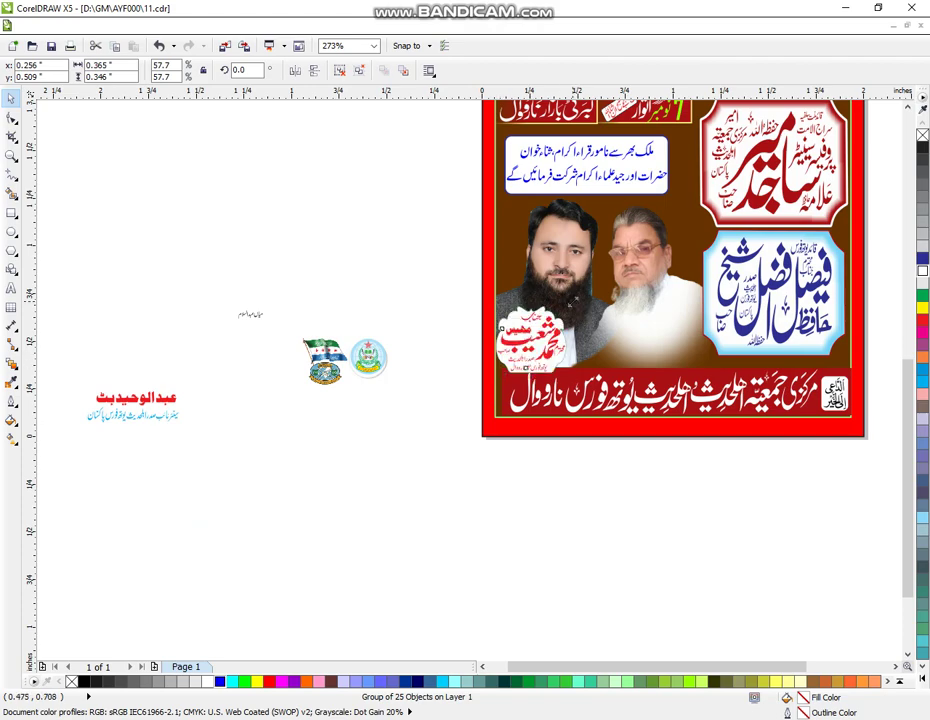
{"action": "left_click_drag", "start_coordinate": [568, 302], "coordinate": [549, 347]}
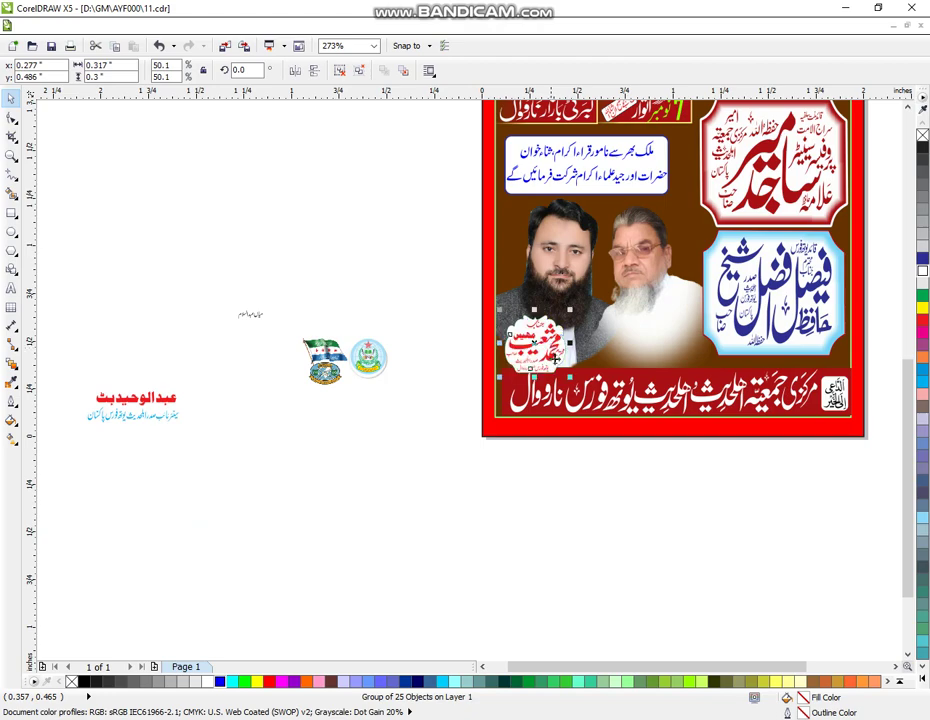
{"action": "left_click", "coordinate": [550, 482]}
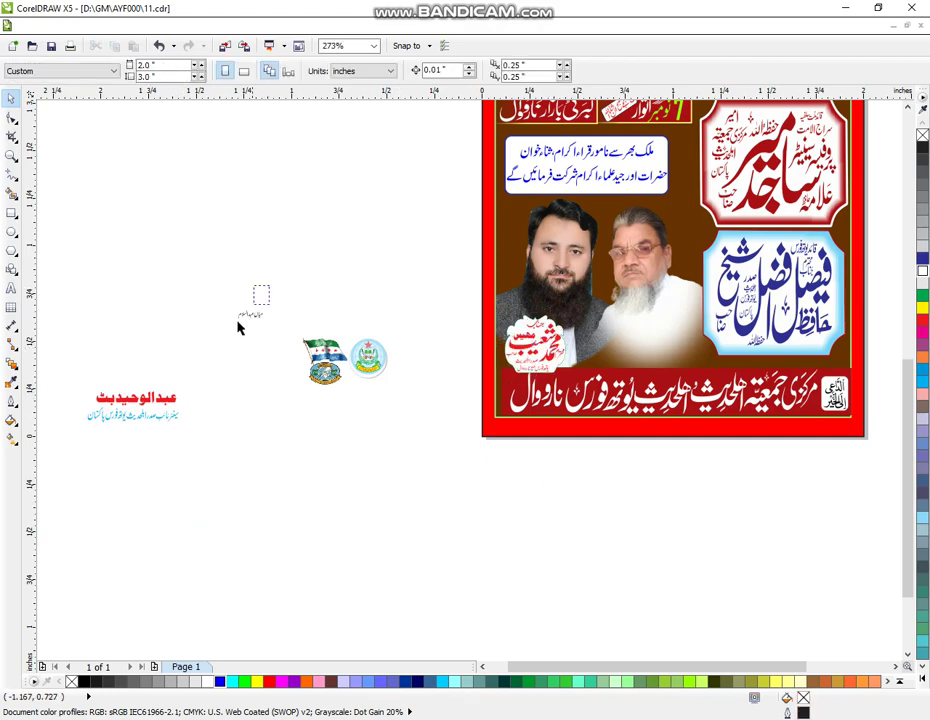
Step: Enlarge the small black name text beside the card to about 0.34 × 0.12 inches and weld its pieces into one curve
{"action": "left_click_drag", "start_coordinate": [238, 322], "coordinate": [207, 346]}
{"action": "left_click_drag", "start_coordinate": [268, 304], "coordinate": [289, 296]}
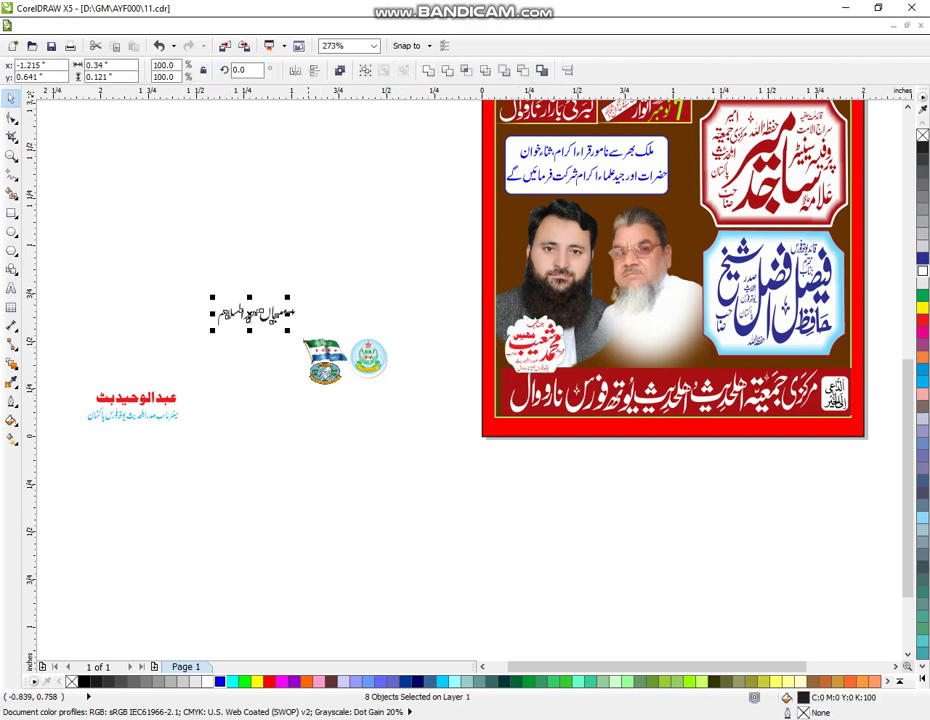
{"action": "left_click", "coordinate": [428, 72]}
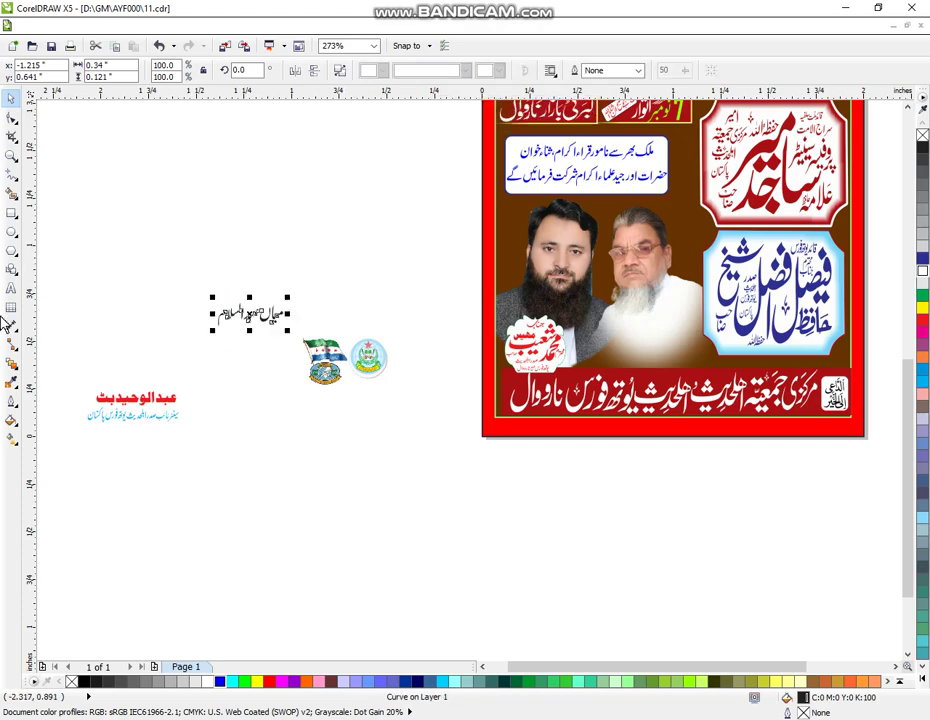
Step: Give the welded small name text a 2.0 pt outline with rounded corners, coloured white, and fill the text with blue
{"action": "left_click", "coordinate": [12, 405]}
{"action": "left_click", "coordinate": [55, 396]}
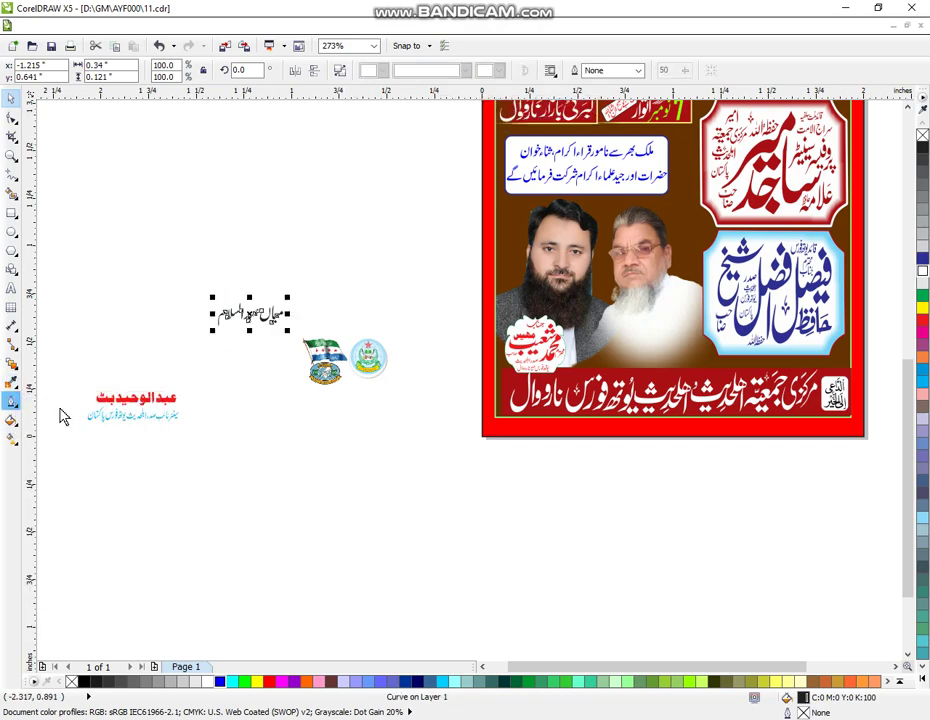
{"action": "left_click", "coordinate": [383, 286]}
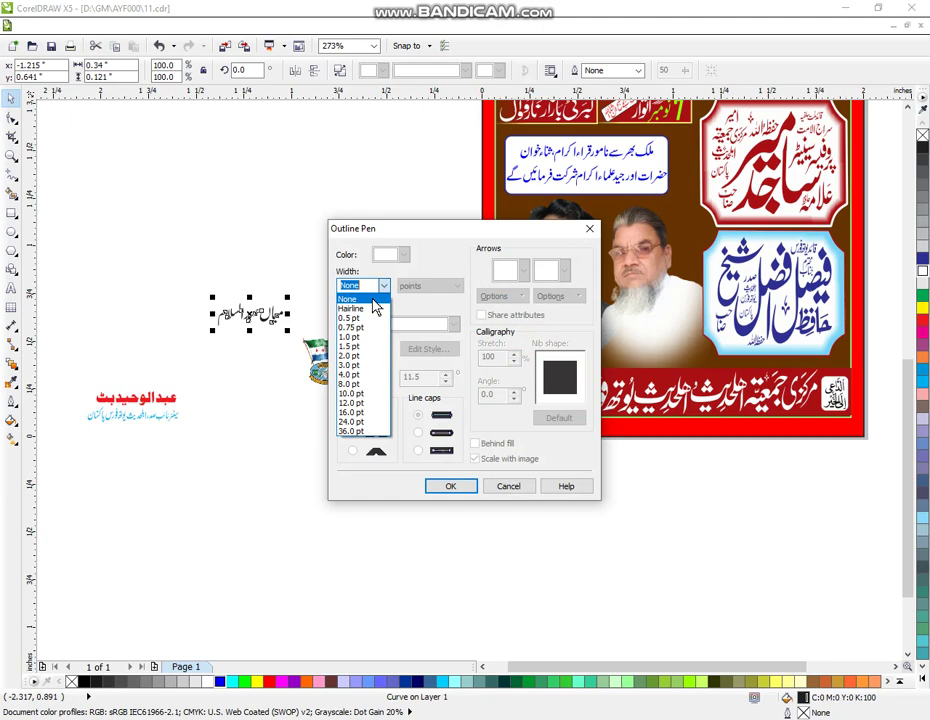
{"action": "left_click", "coordinate": [355, 357]}
{"action": "left_click", "coordinate": [353, 433]}
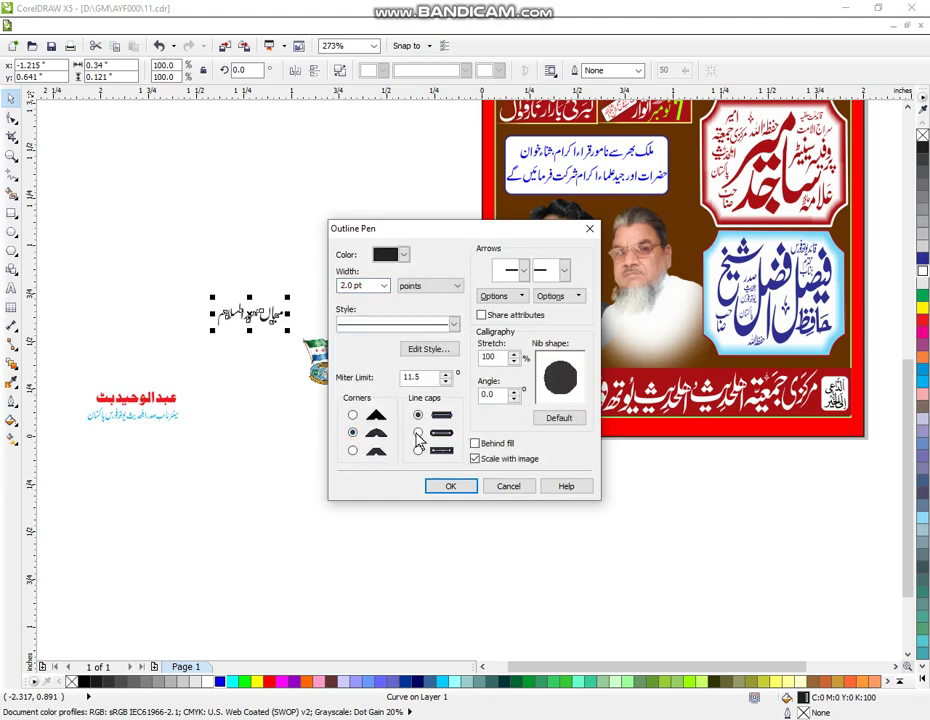
{"action": "left_click", "coordinate": [450, 486]}
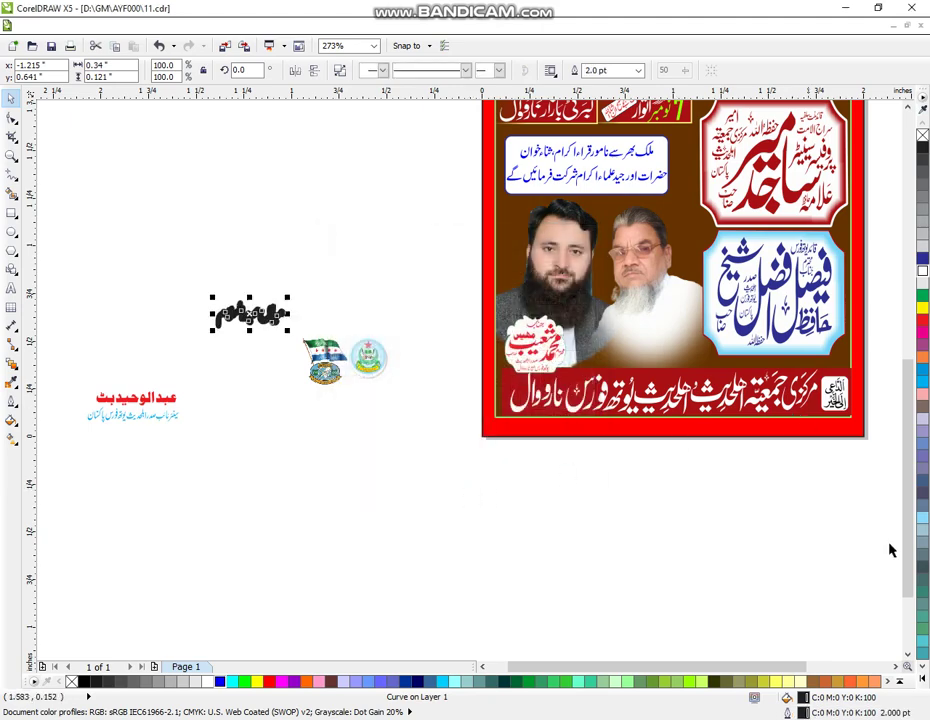
{"action": "left_click", "coordinate": [220, 683]}
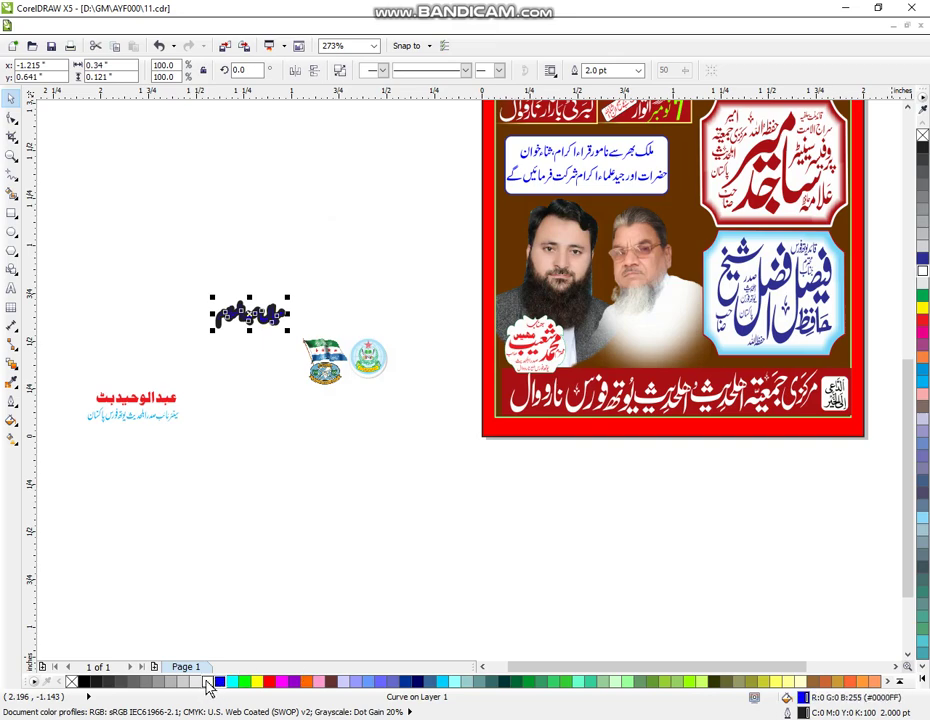
{"action": "right_click", "coordinate": [207, 683]}
Step: Place the blue name text over the lower part of the white-bearded man's portrait, just above the organisation banner
{"action": "left_click", "coordinate": [233, 597]}
{"action": "left_click", "coordinate": [277, 320]}
{"action": "left_click_drag", "start_coordinate": [250, 314], "coordinate": [650, 345]}
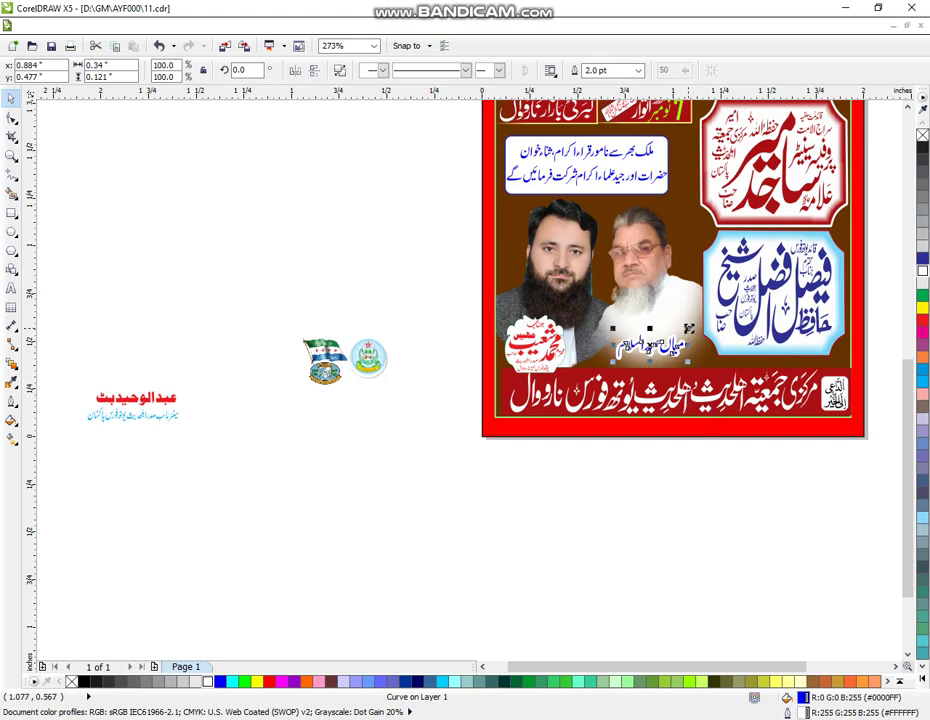
{"action": "left_click", "coordinate": [656, 502]}
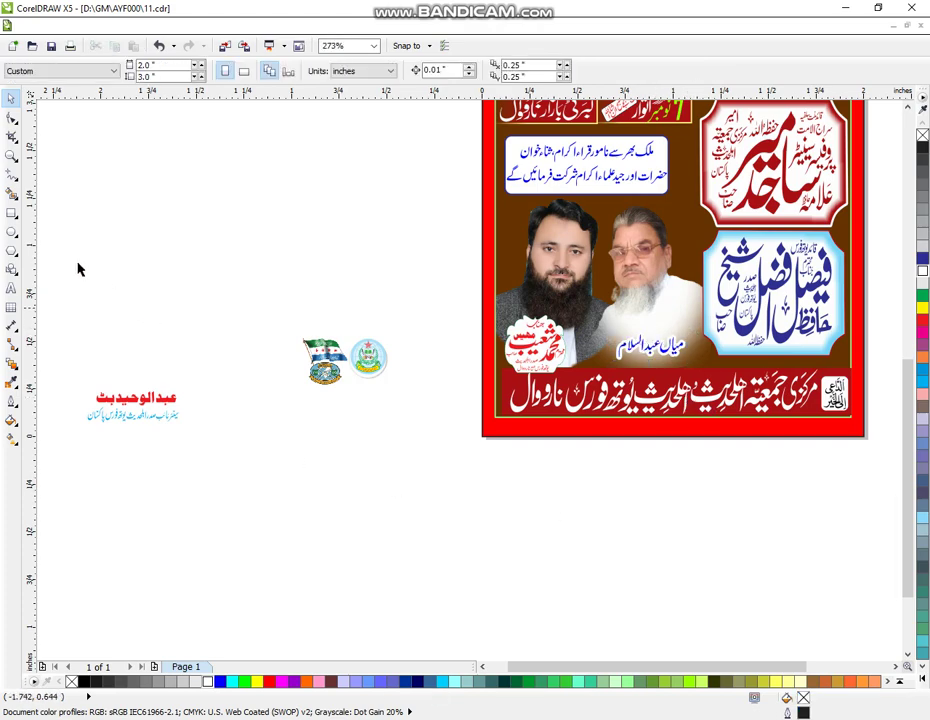
Step: Weld the red name and the light-blue title line beneath it, beside the card, into one red curve
{"action": "left_click", "coordinate": [10, 158]}
{"action": "right_click", "coordinate": [357, 278]}
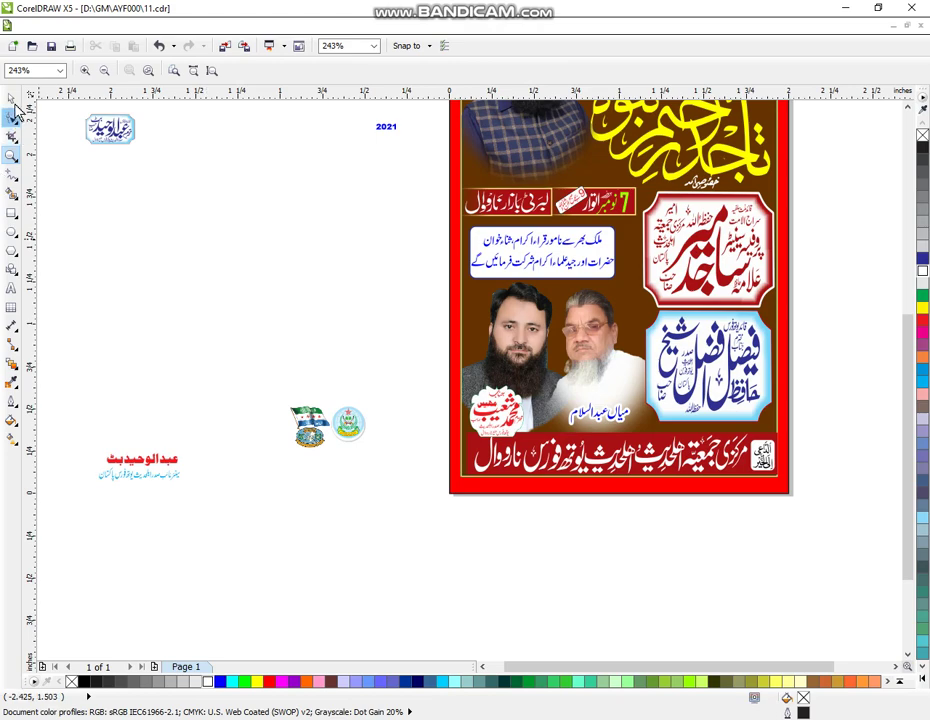
{"action": "left_click", "coordinate": [10, 98]}
{"action": "left_click_drag", "start_coordinate": [149, 470], "coordinate": [210, 513]}
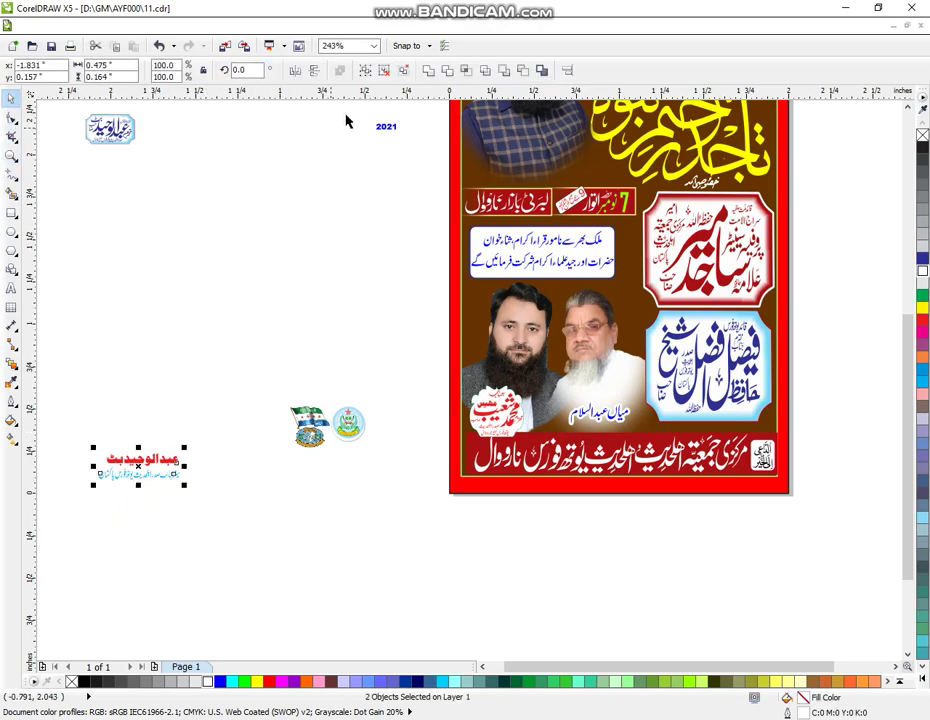
{"action": "left_click", "coordinate": [427, 72]}
{"action": "left_click", "coordinate": [184, 459]}
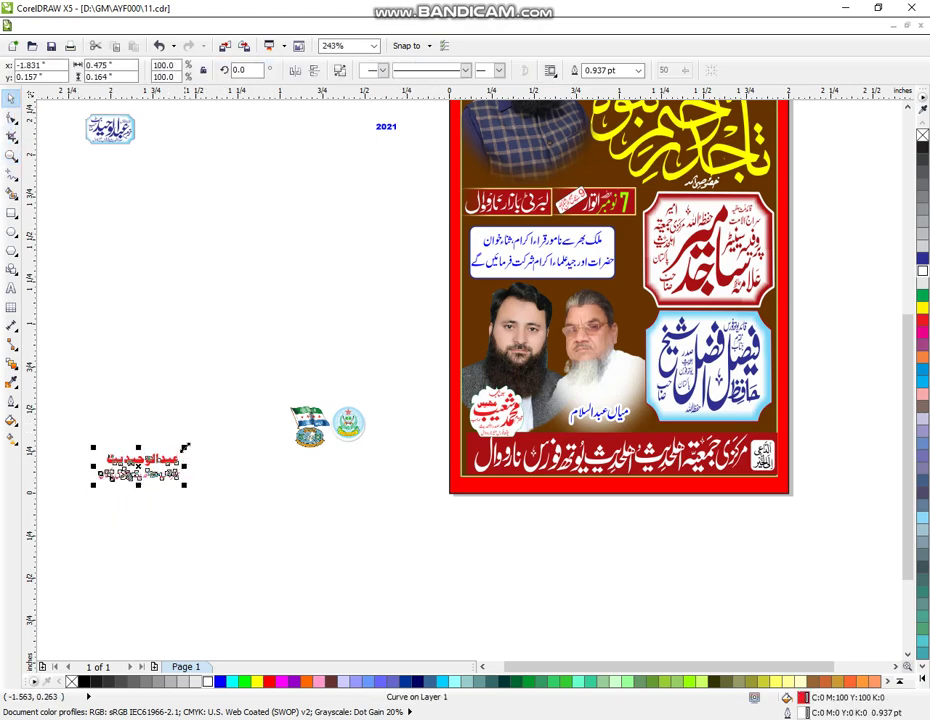
Step: Enlarge the welded red name and title to about 0.66 × 0.23 inches and place it below the checked-shirt man's portrait
{"action": "left_click_drag", "start_coordinate": [185, 447], "coordinate": [216, 437]}
{"action": "left_click_drag", "start_coordinate": [153, 460], "coordinate": [529, 154]}
{"action": "left_click_drag", "start_coordinate": [540, 202], "coordinate": [540, 202]}
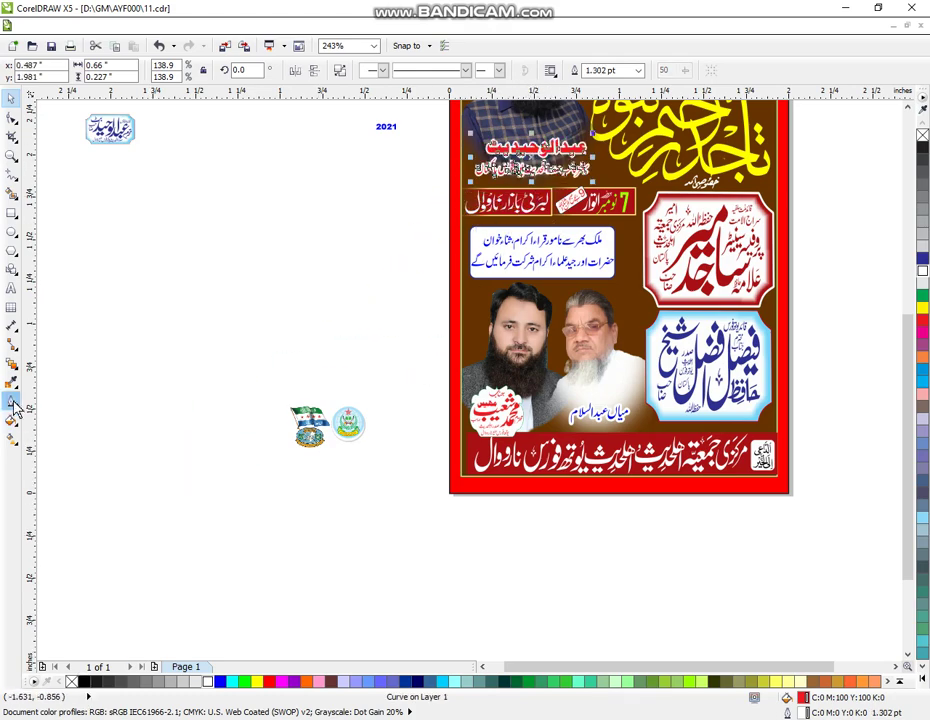
Step: Set the outline width of the welded red name and title to 3.0 pt
{"action": "left_click", "coordinate": [11, 401]}
{"action": "left_click", "coordinate": [60, 401]}
{"action": "left_click", "coordinate": [384, 286]}
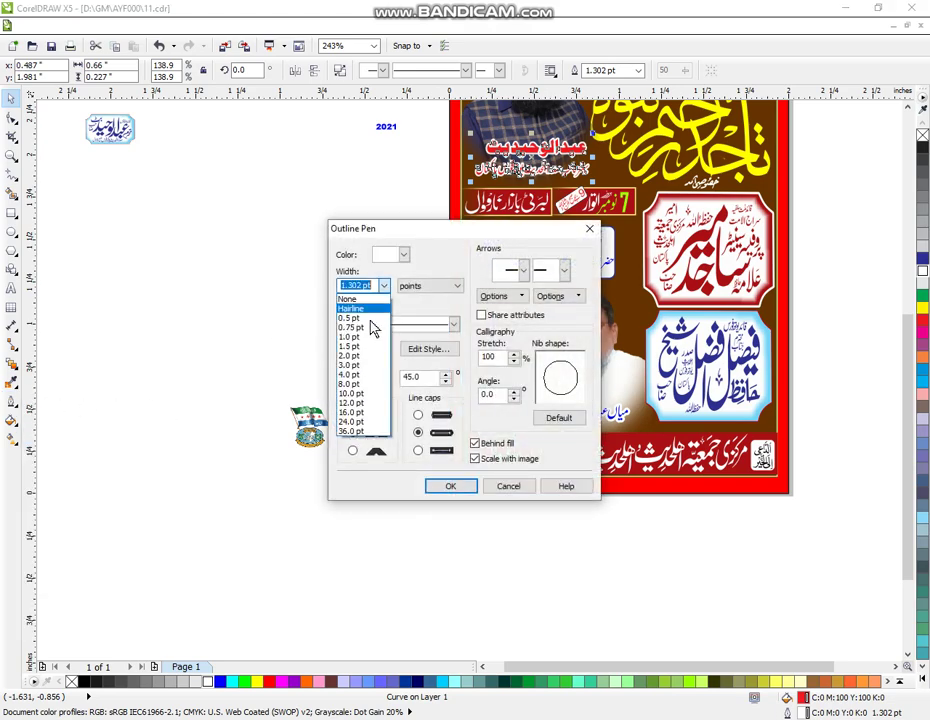
{"action": "left_click", "coordinate": [358, 365]}
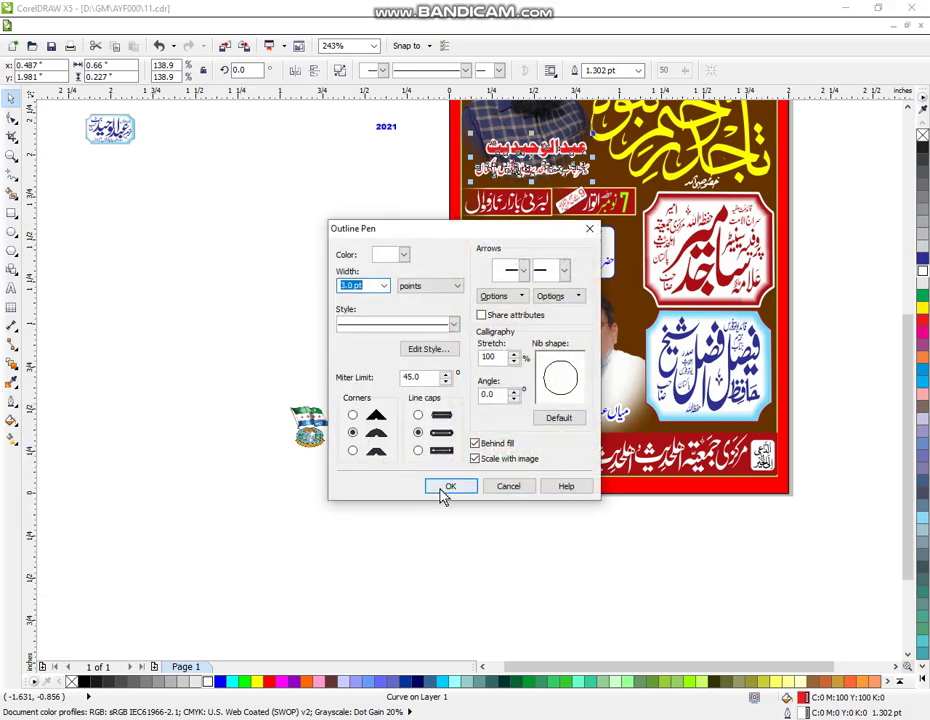
{"action": "left_click", "coordinate": [446, 486]}
{"action": "left_click", "coordinate": [378, 504]}
Step: Move the 2021 text onto the card just above the date banner, beside the yellow calligraphy, and fill it with white
{"action": "left_click", "coordinate": [11, 155]}
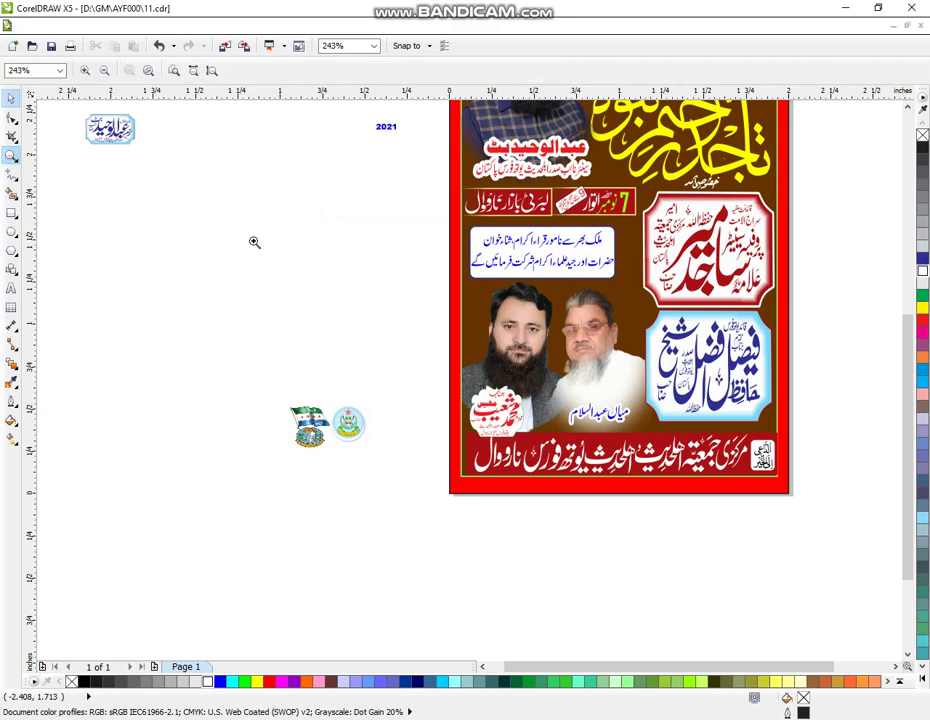
{"action": "scroll", "coordinate": [469, 287], "scroll_direction": "down", "scroll_amount": 1}
{"action": "scroll", "coordinate": [462, 165], "scroll_direction": "down", "scroll_amount": 1}
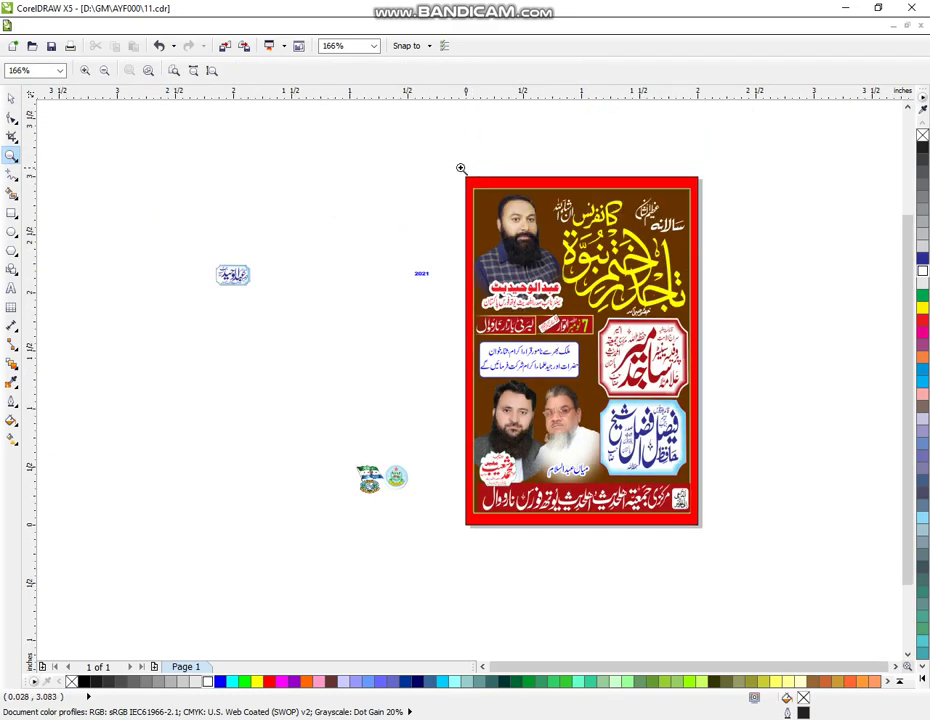
{"action": "left_click_drag", "start_coordinate": [449, 160], "coordinate": [710, 549]}
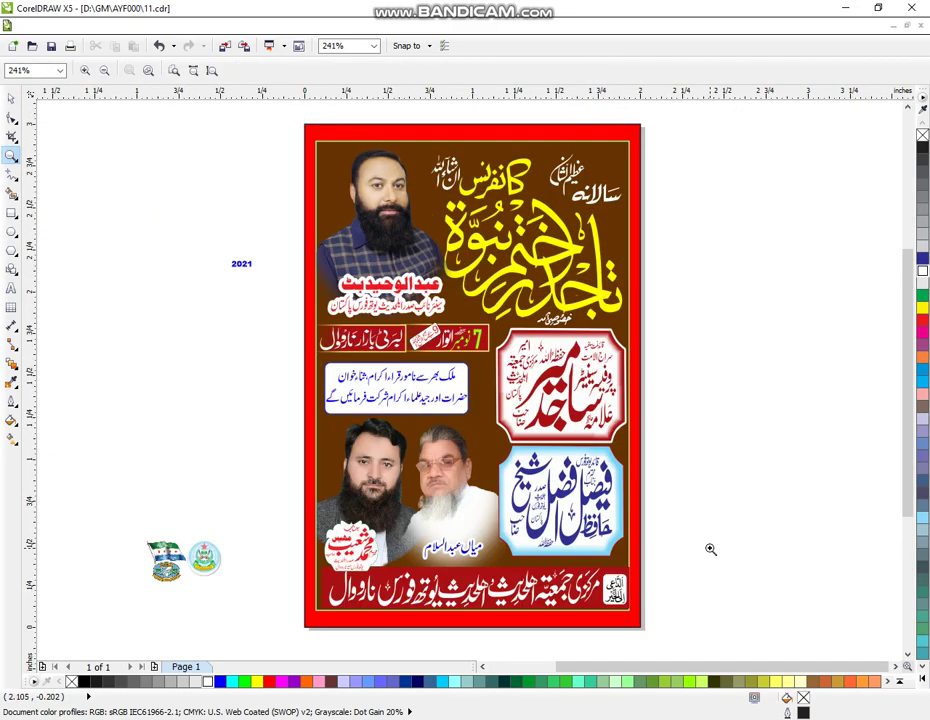
{"action": "left_click_drag", "start_coordinate": [288, 116], "coordinate": [661, 628]}
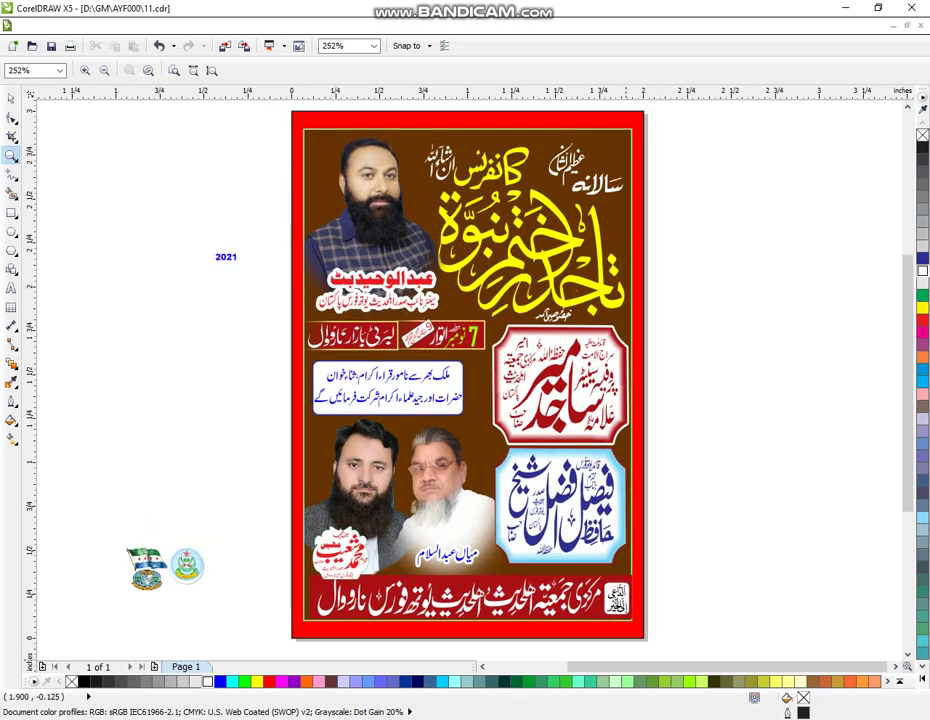
{"action": "mouse_move", "coordinate": [388, 719]}
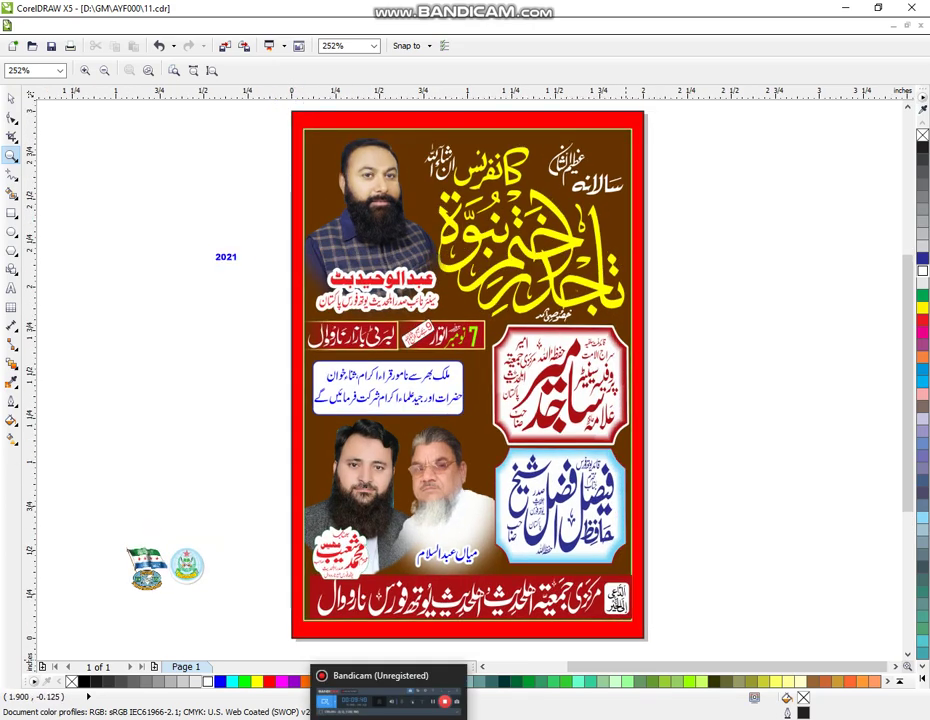
{"action": "left_click", "coordinate": [11, 98]}
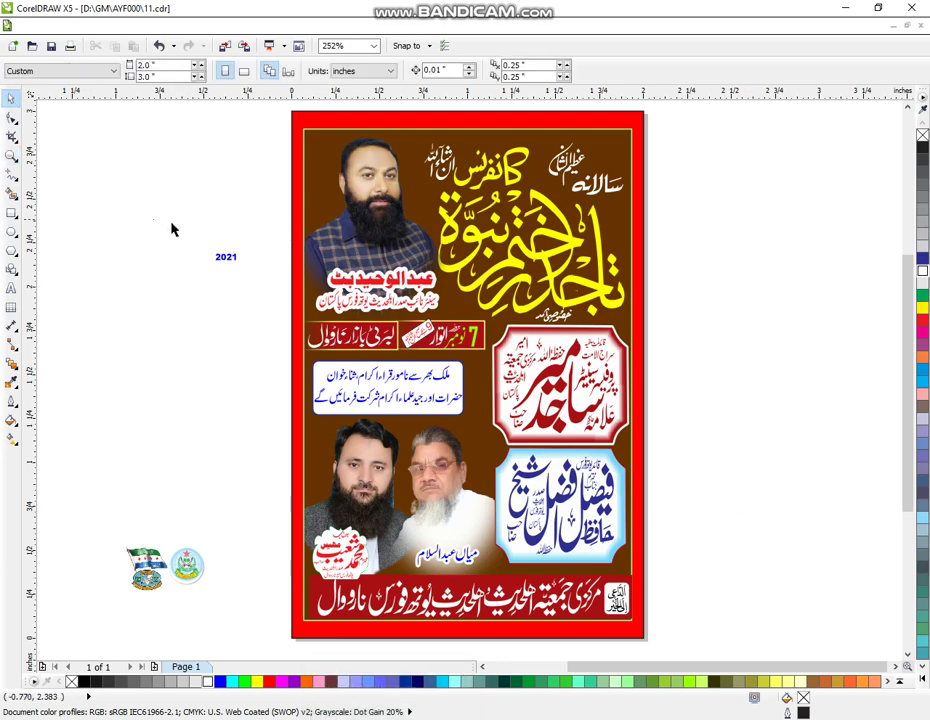
{"action": "left_click_drag", "start_coordinate": [171, 229], "coordinate": [481, 314]}
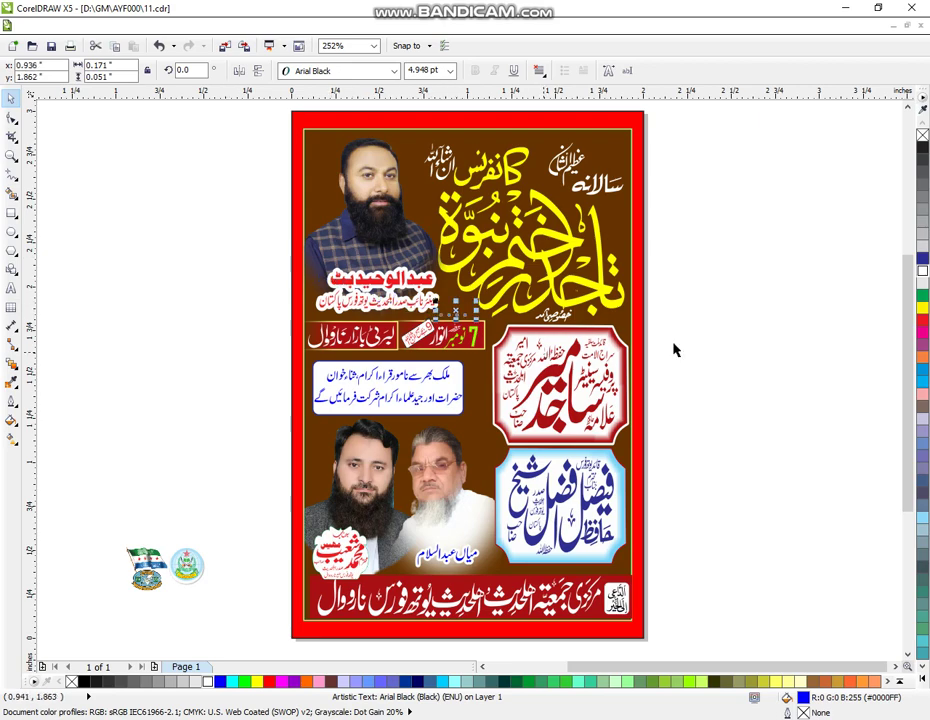
{"action": "left_click", "coordinate": [922, 271]}
{"action": "left_click", "coordinate": [923, 272]}
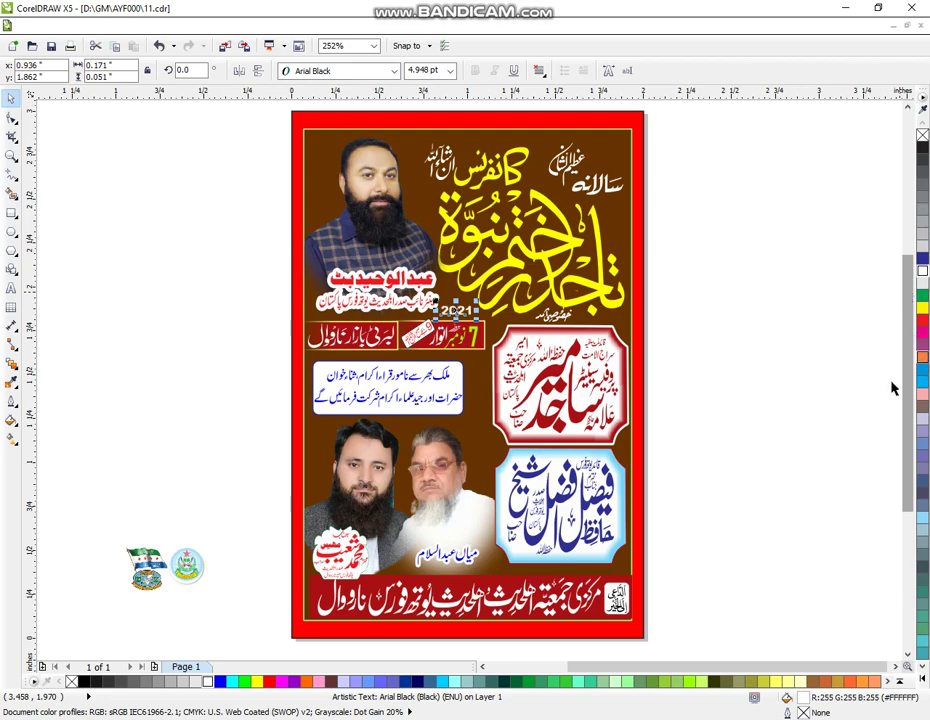
{"action": "left_click", "coordinate": [764, 378]}
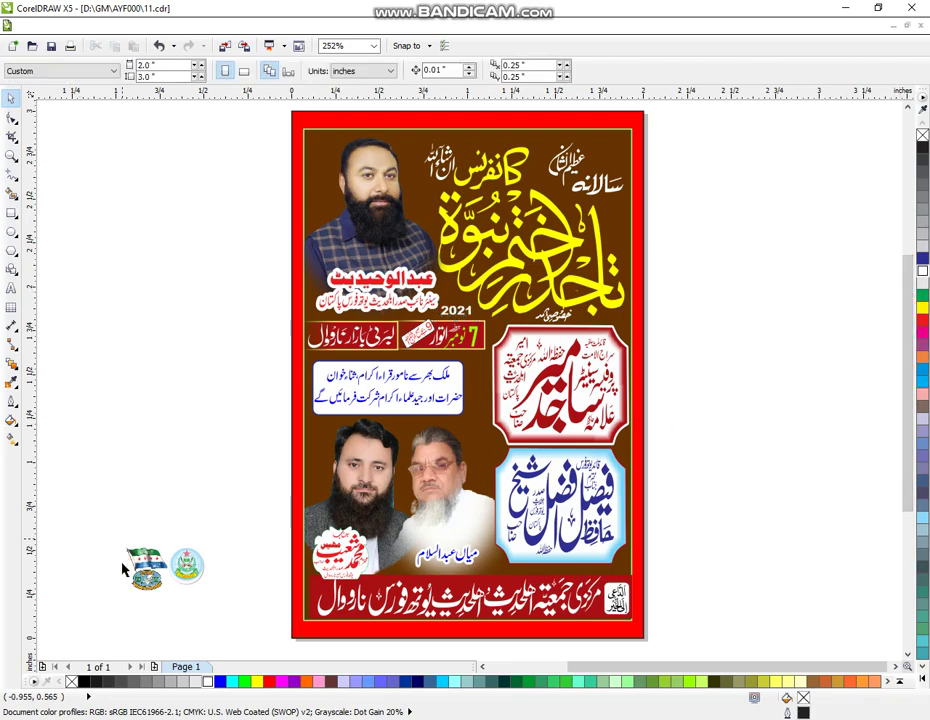
Step: Select the flag emblem and the round emblem beside the card together
{"action": "left_click_drag", "start_coordinate": [72, 538], "coordinate": [232, 625]}
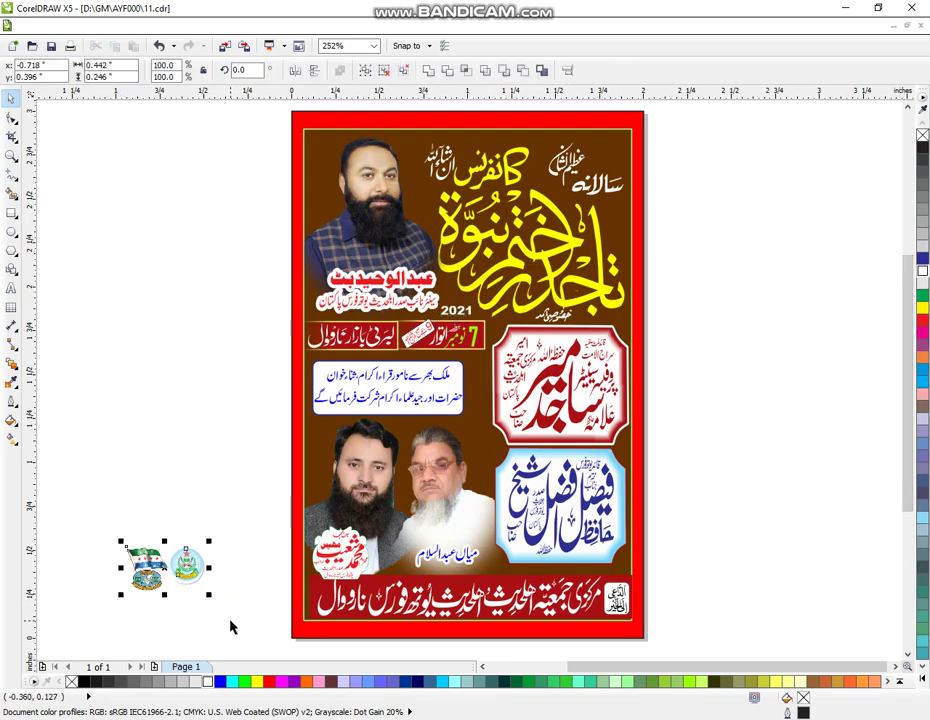